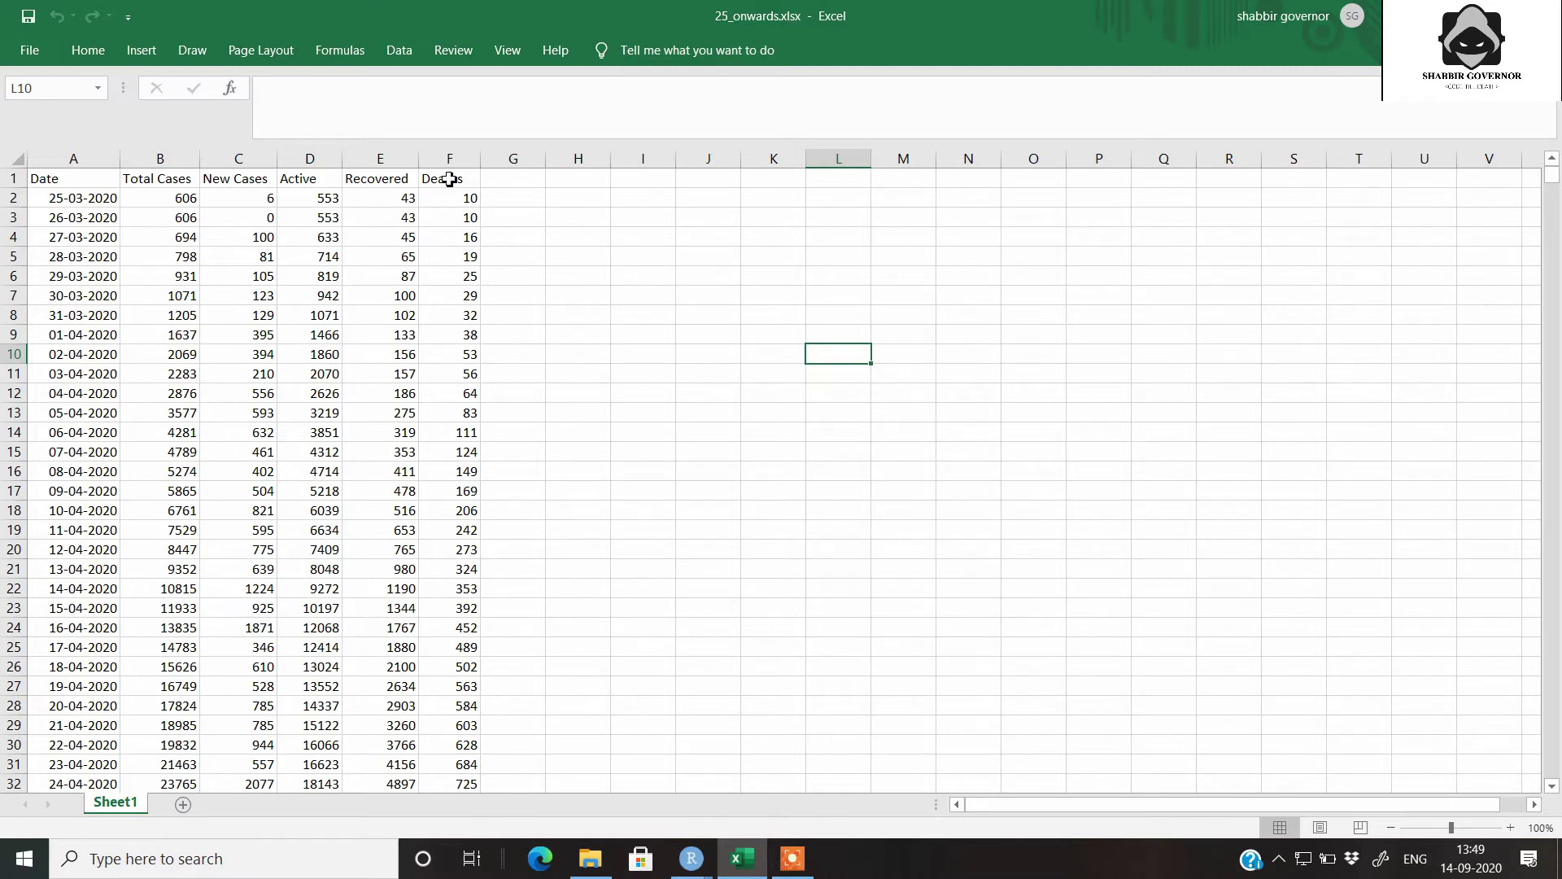
Browse the Excel COVID sheet's Deaths and Total Cases columns, then clear the selection
left_click_drag(450, 179, 464, 320)
left_click(143, 183)
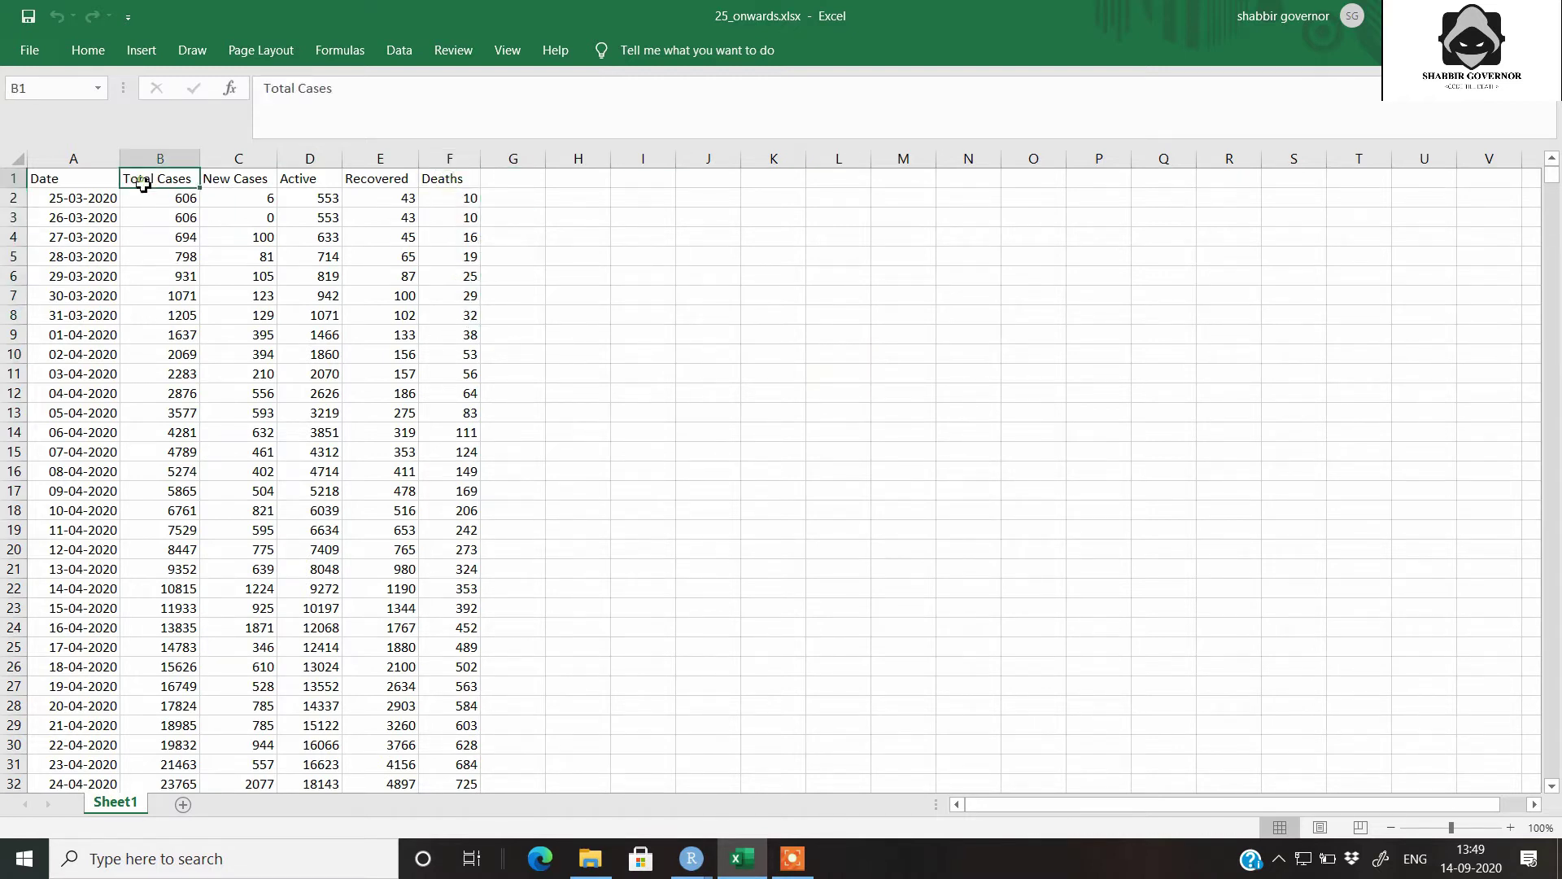
left_click_drag(143, 184, 162, 470)
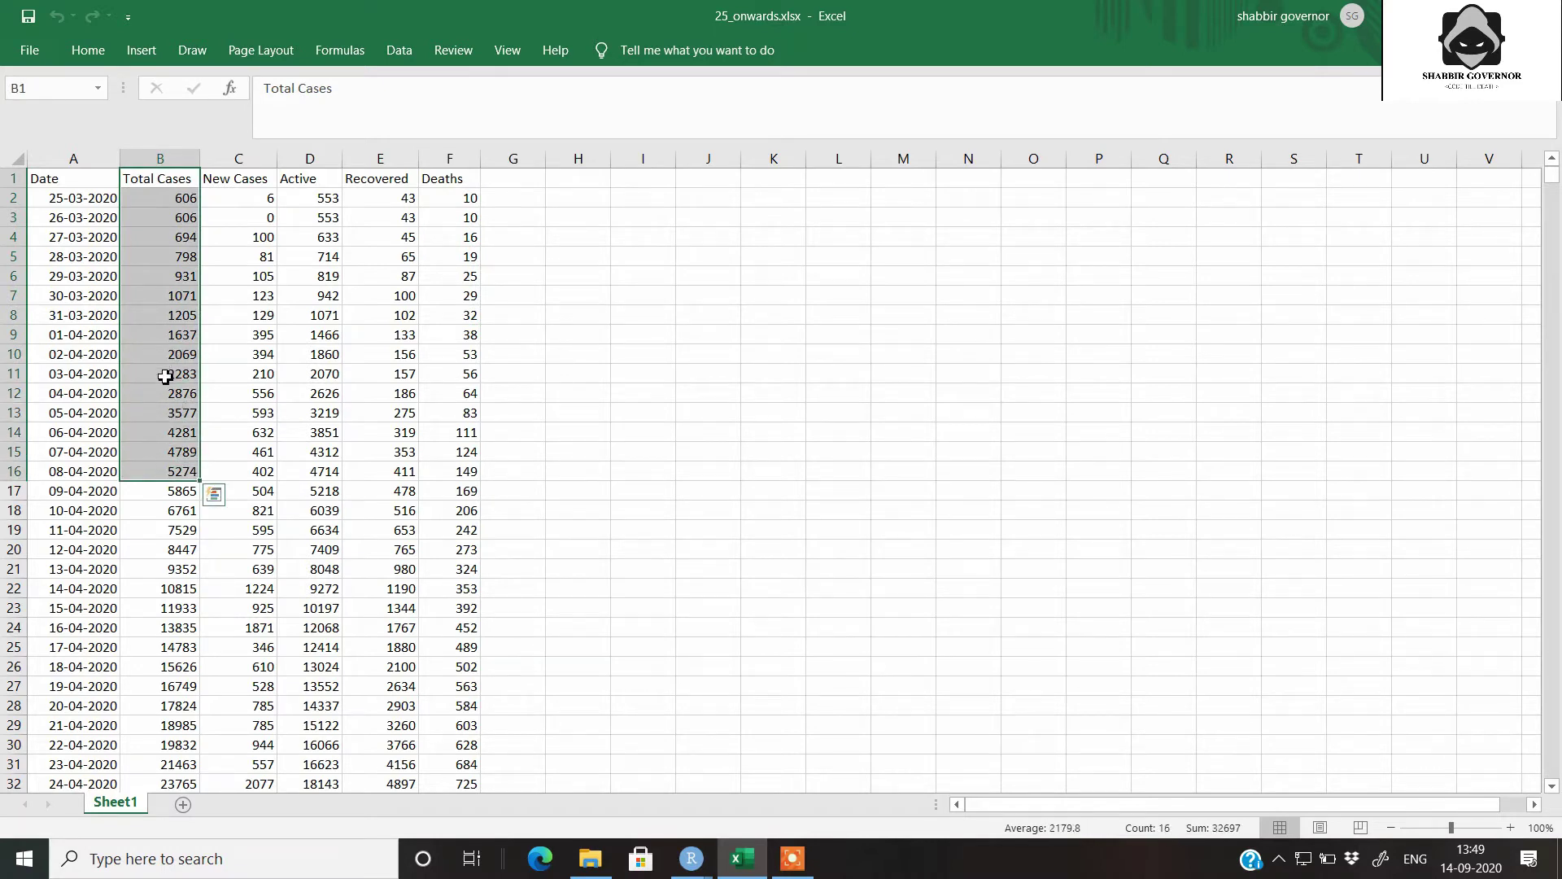
left_click(952, 335)
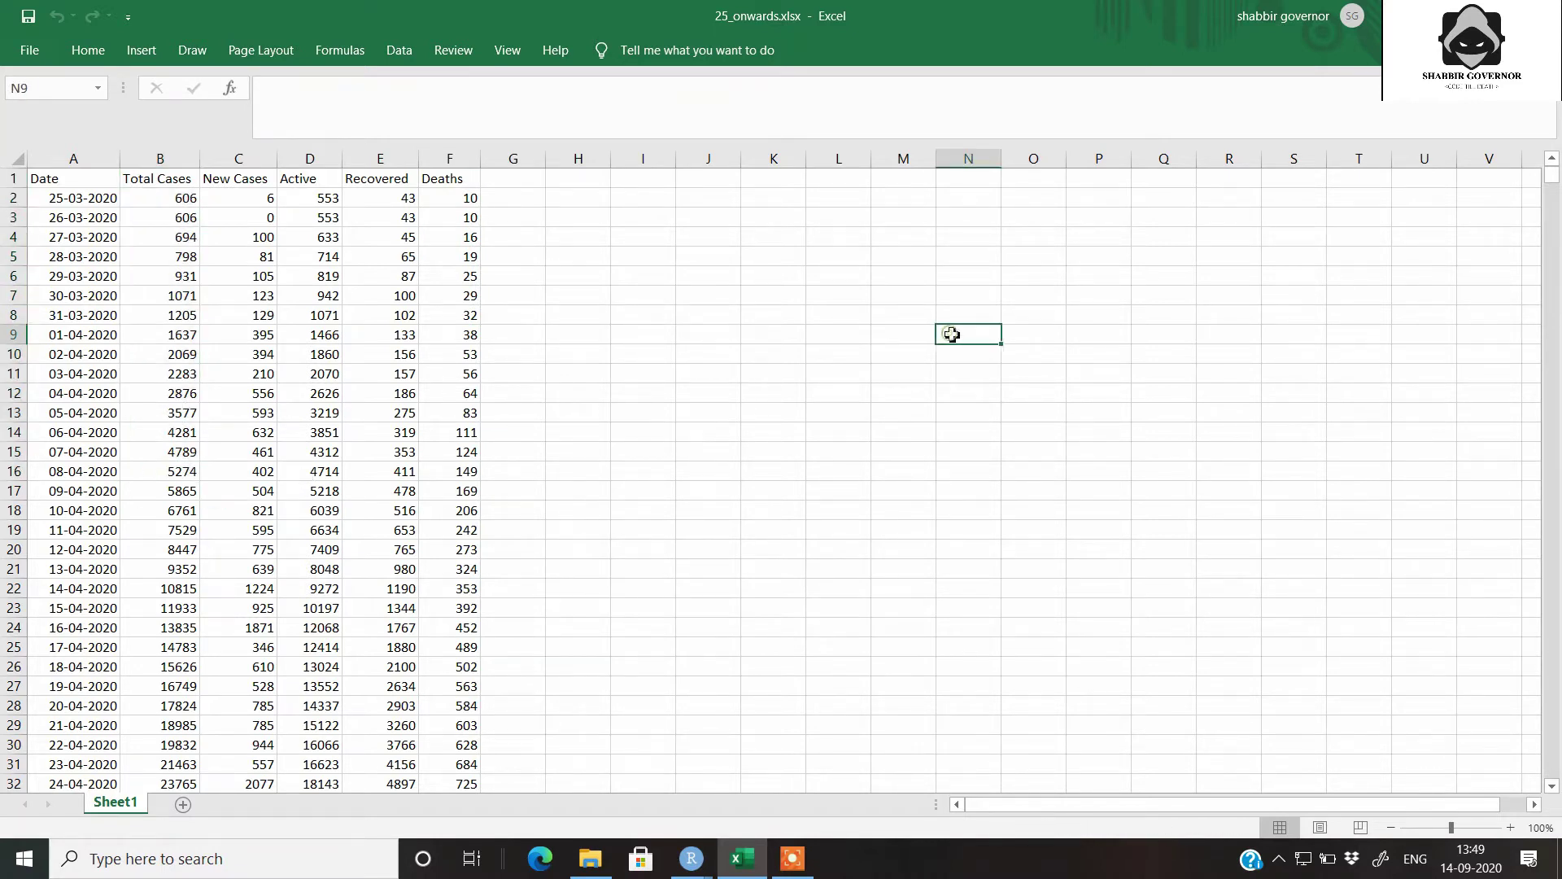
Review and run the library() lines for readxl, dplyr, lubridate, ggplot2 and prophet
left_click(691, 859)
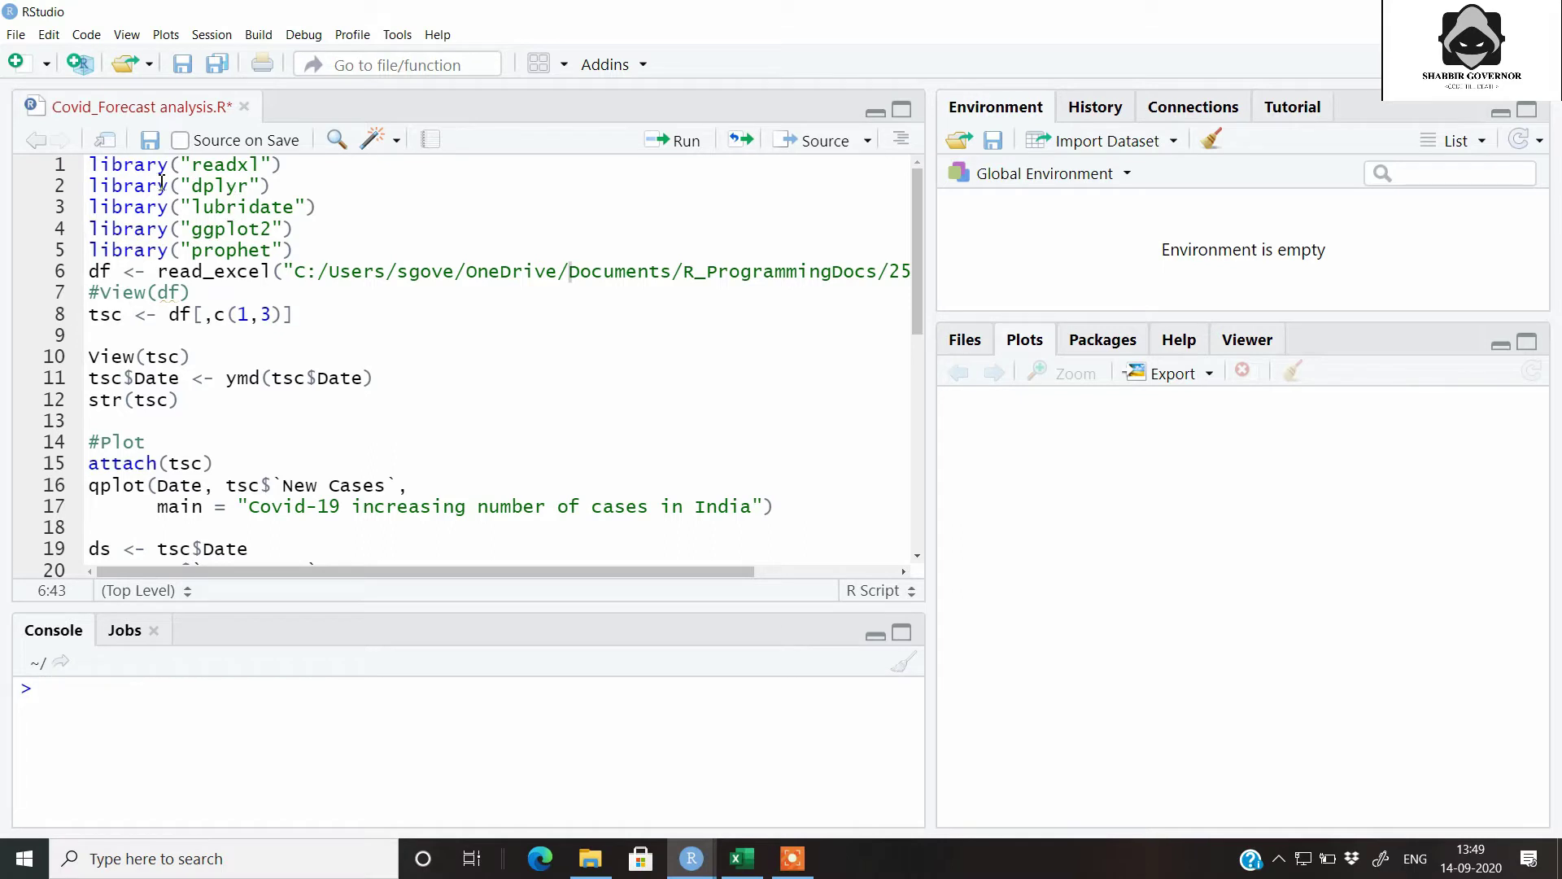
double_click(195, 167)
left_click_drag(192, 185, 300, 208)
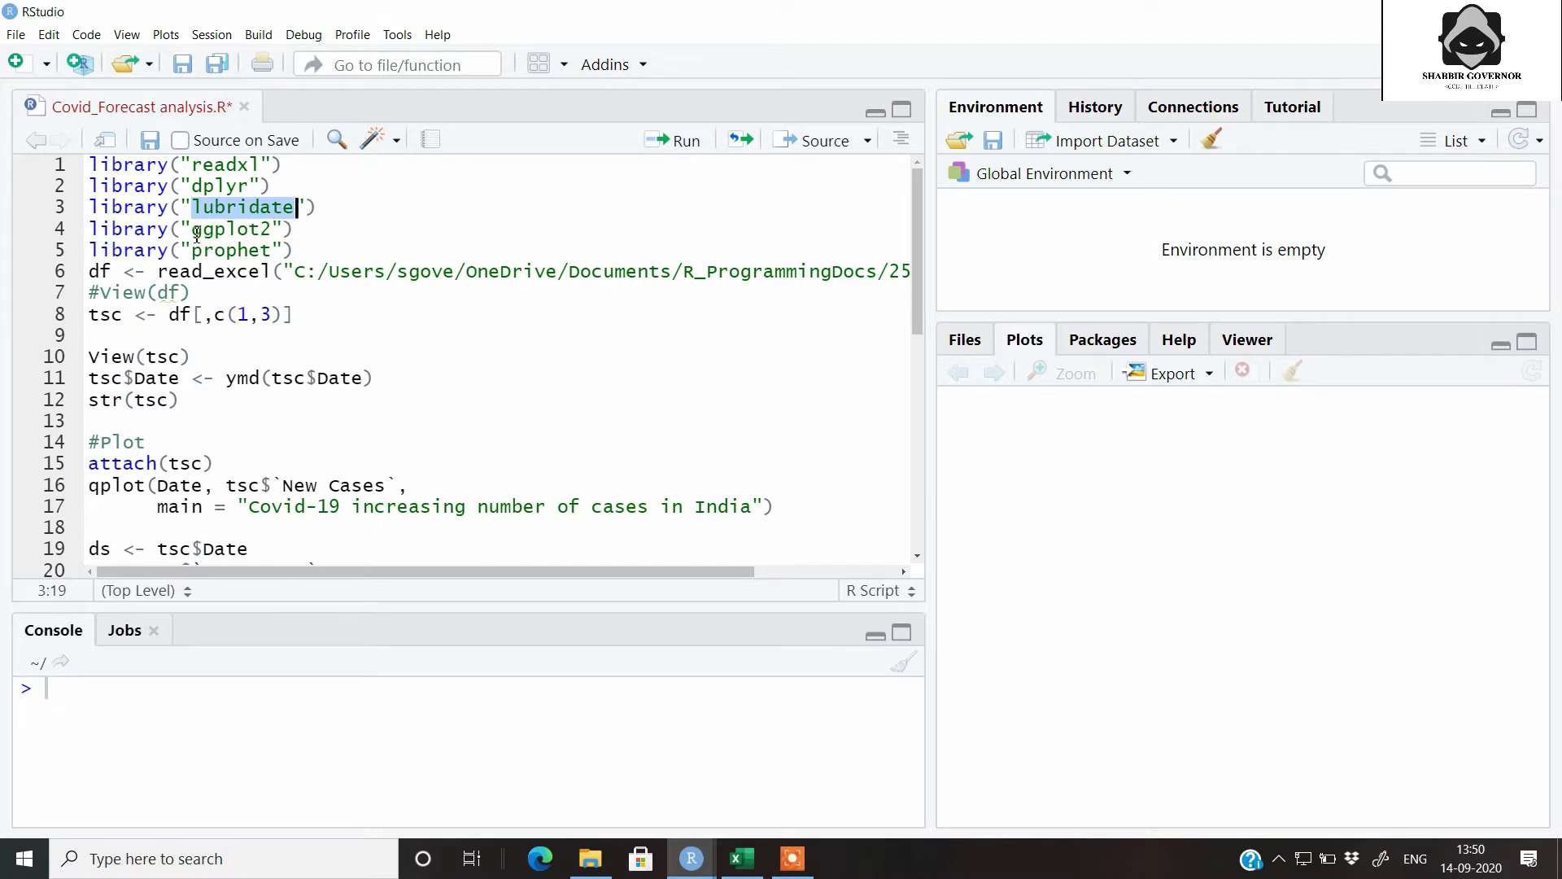
left_click_drag(190, 230, 280, 230)
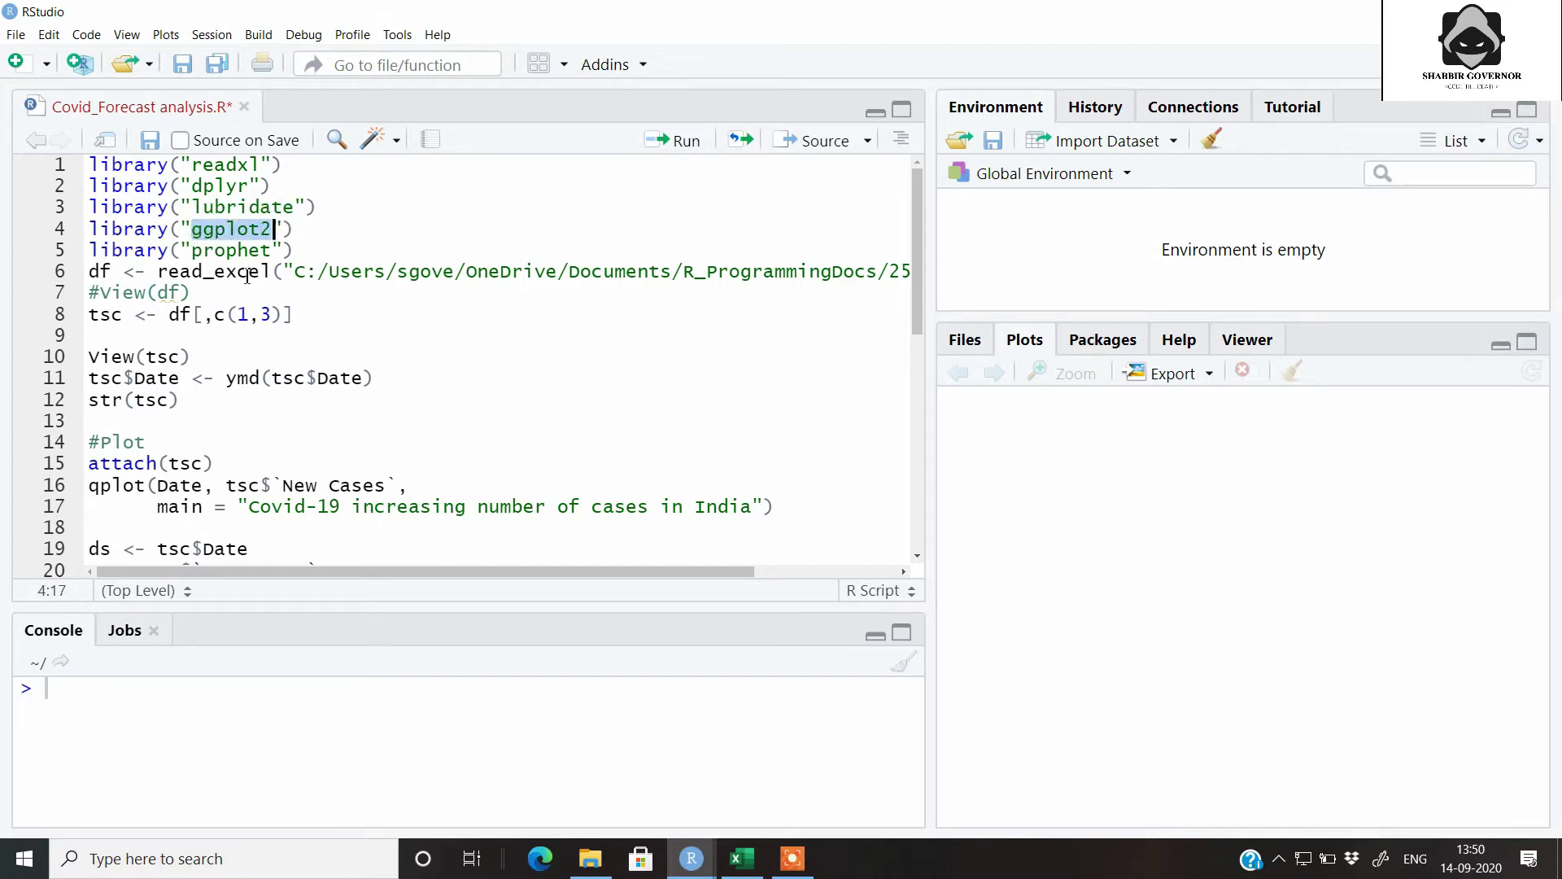
left_click_drag(89, 251, 299, 250)
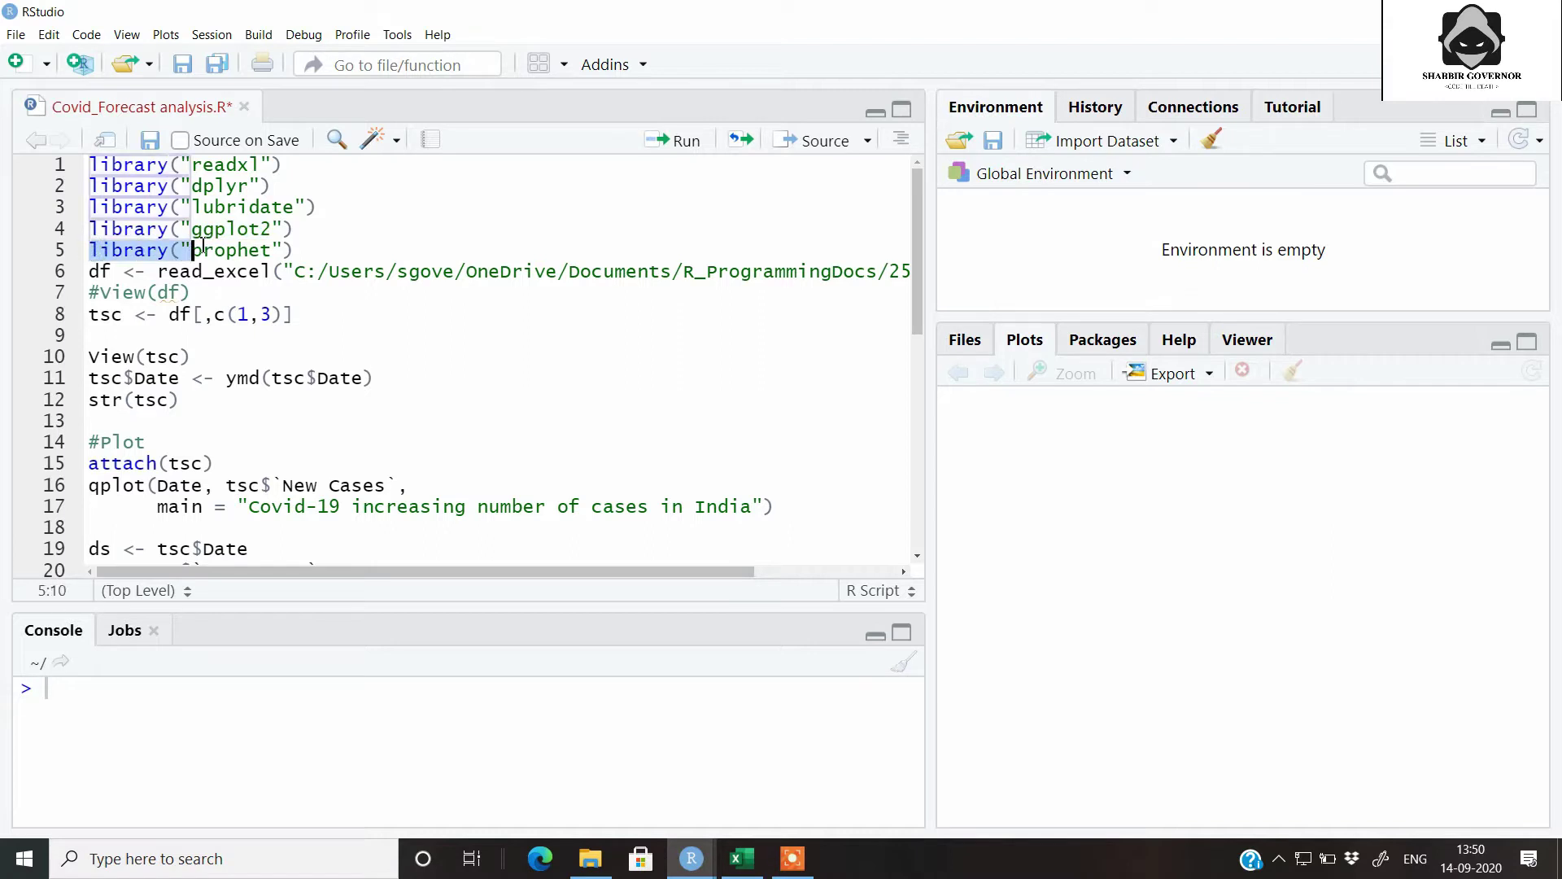
left_click(298, 250)
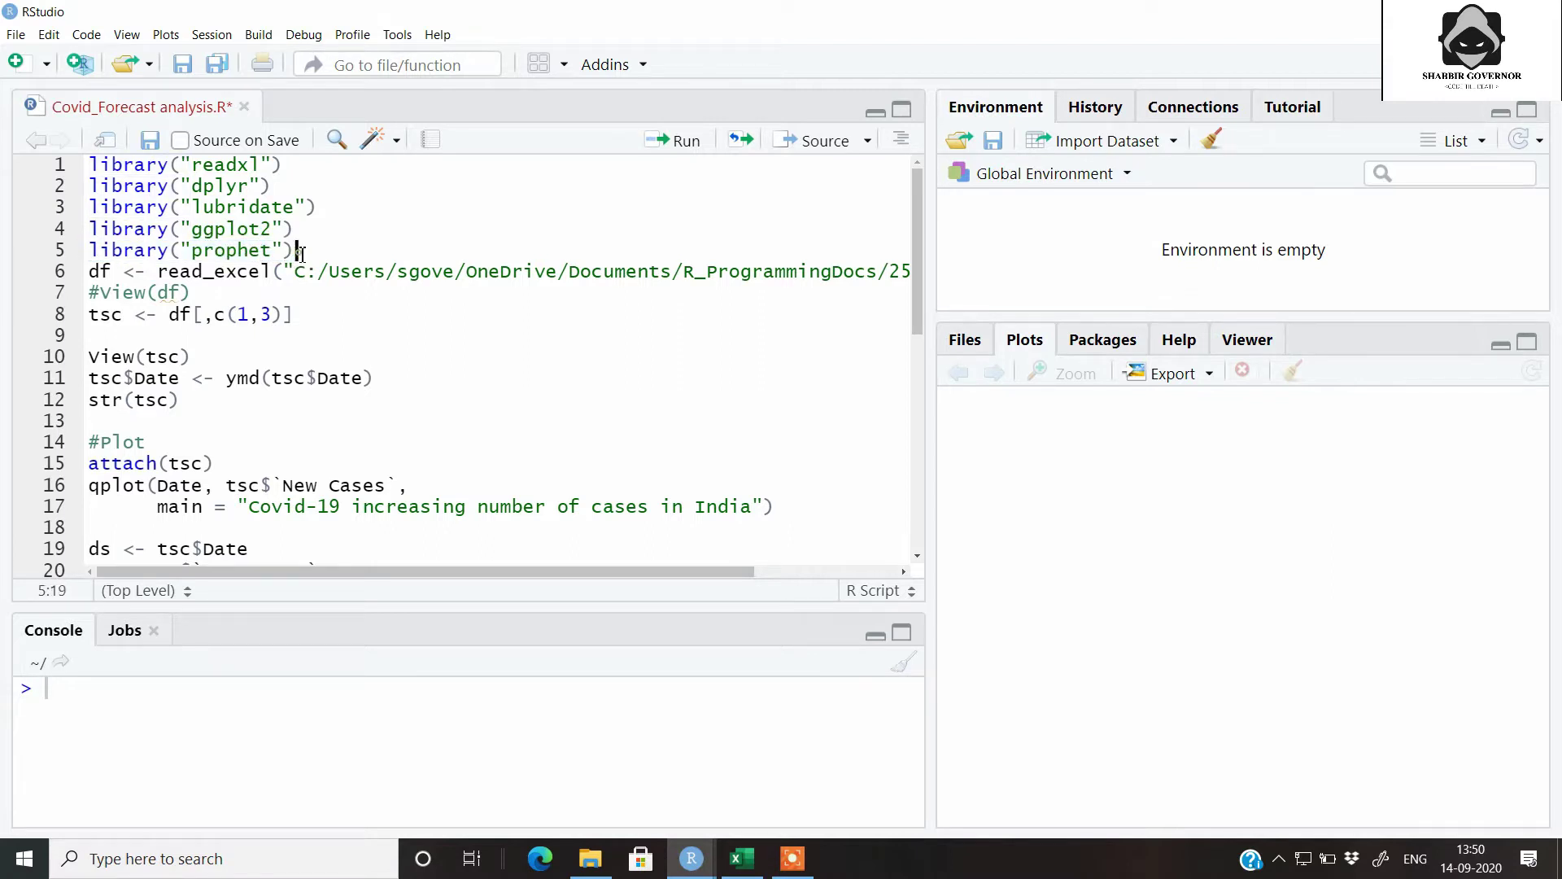
left_click(303, 167)
key("ctrl+Return")
key("ctrl+Return")
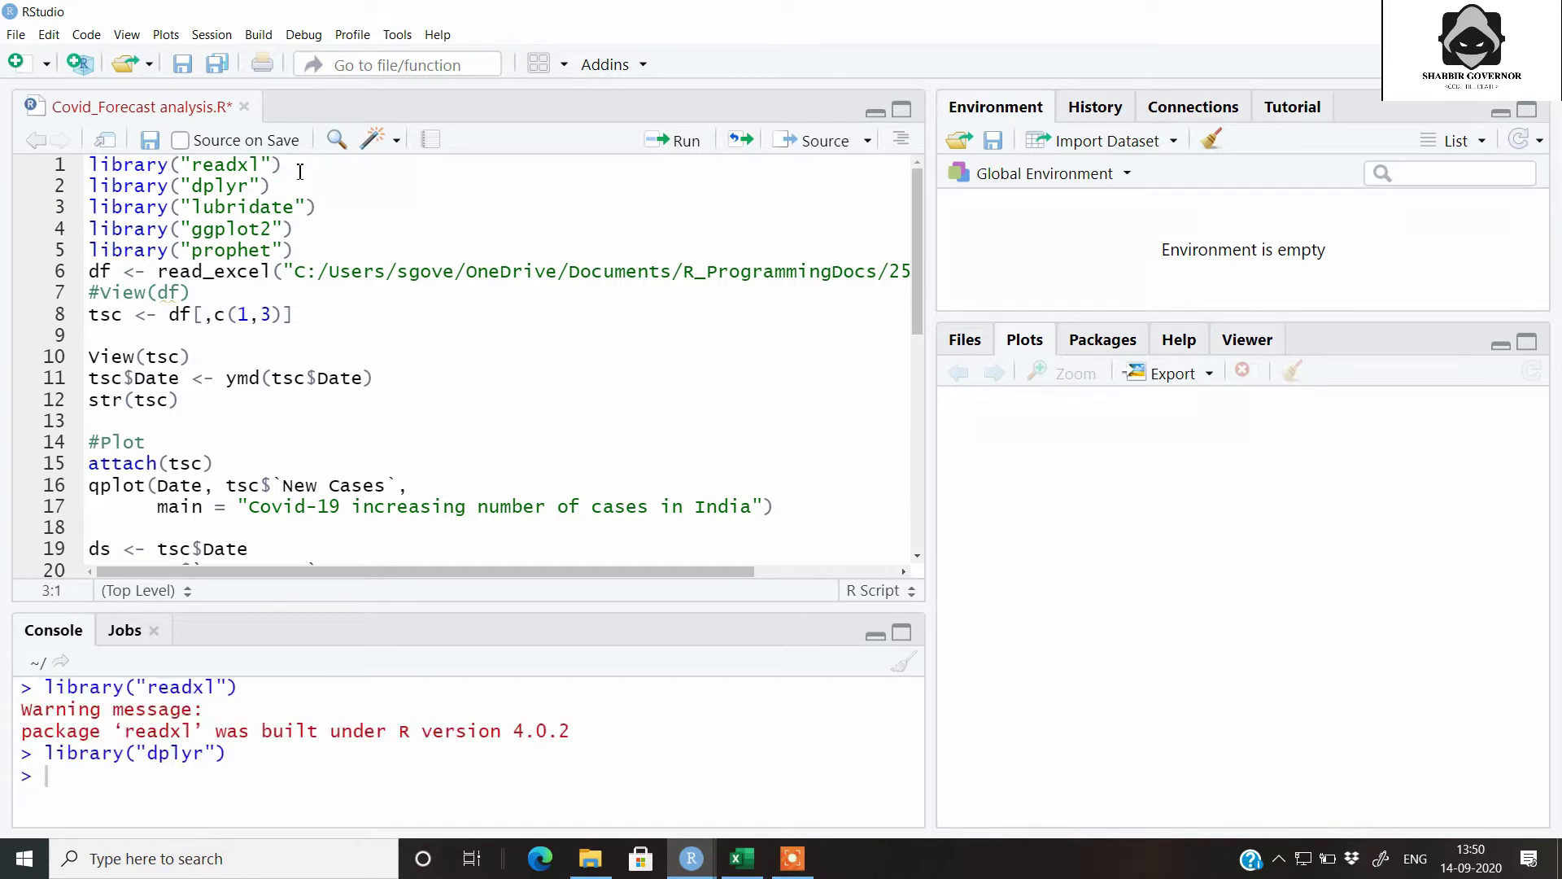
key("ctrl+Return")
key("ctrl+Return")
key("ctrl+Return")
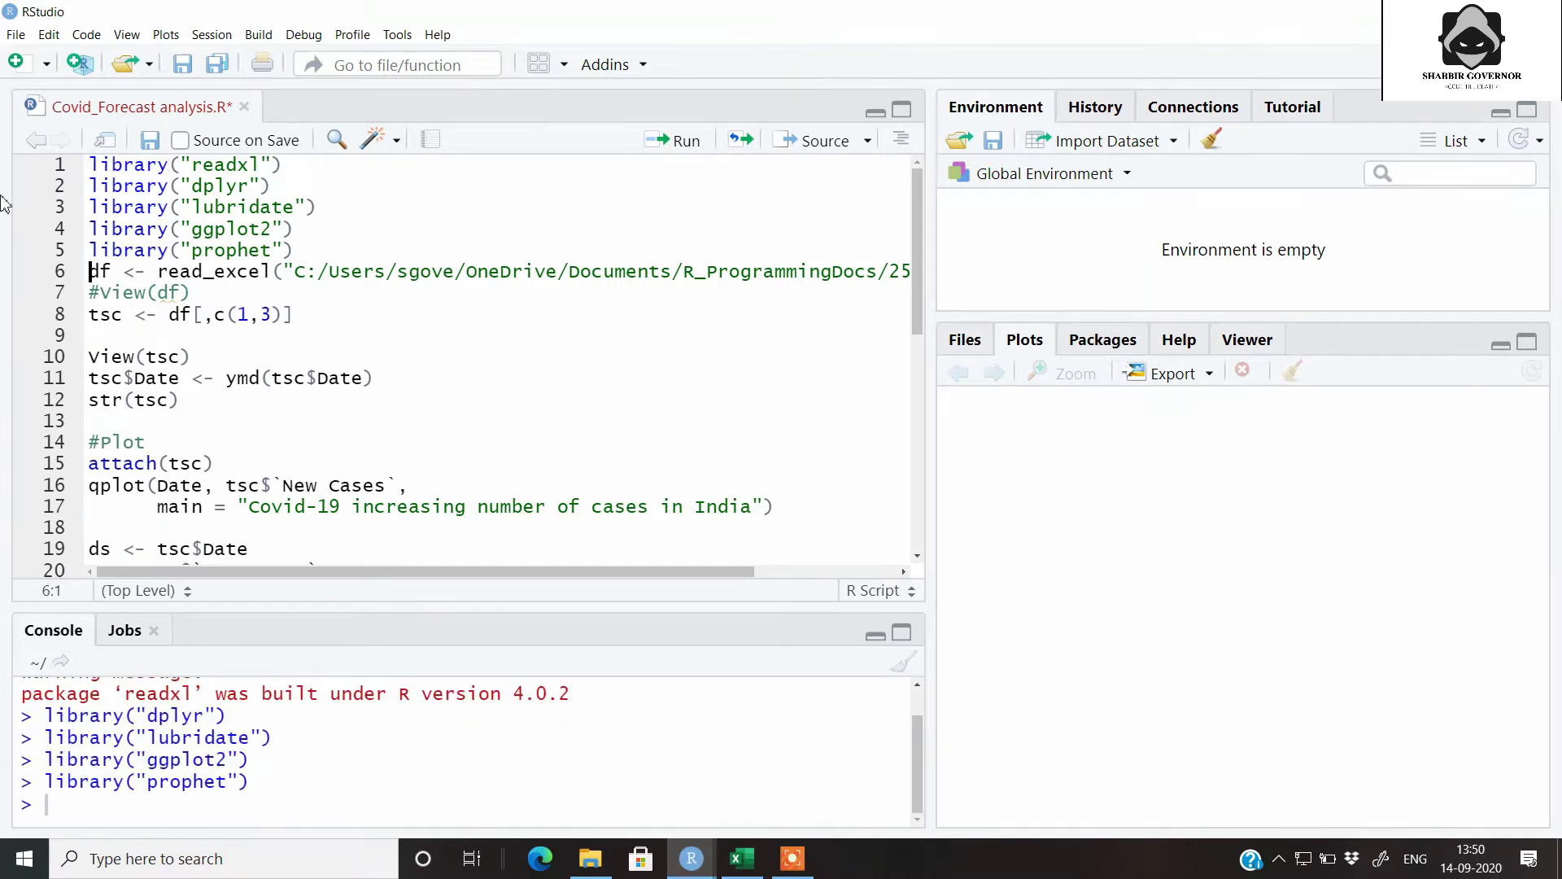
Set up a prophet package install from the Packages pane, then cancel it
left_click(1103, 339)
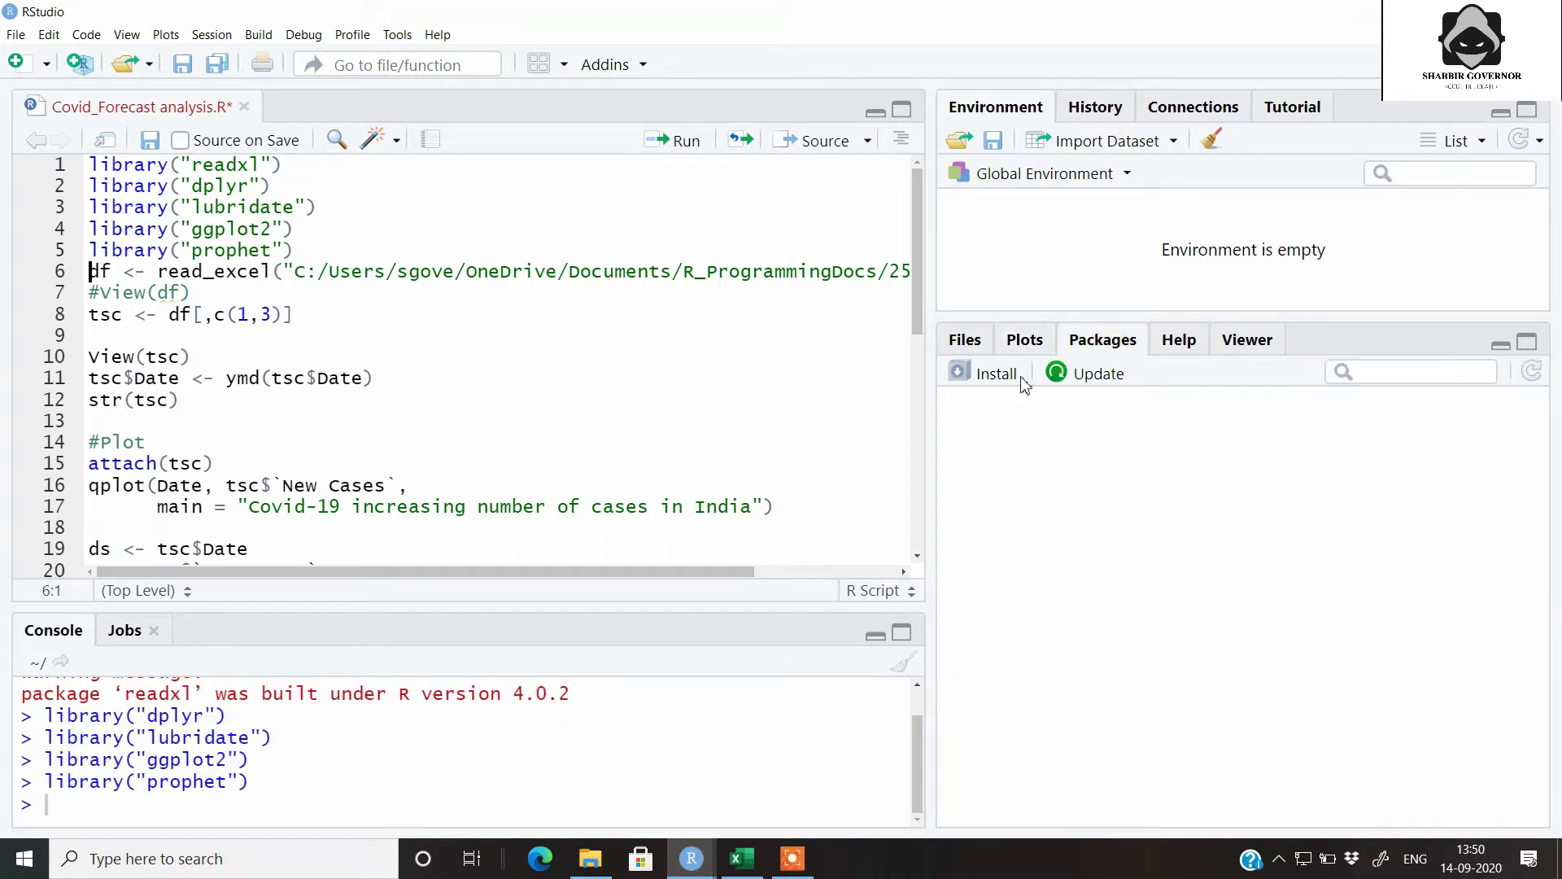
left_click(991, 374)
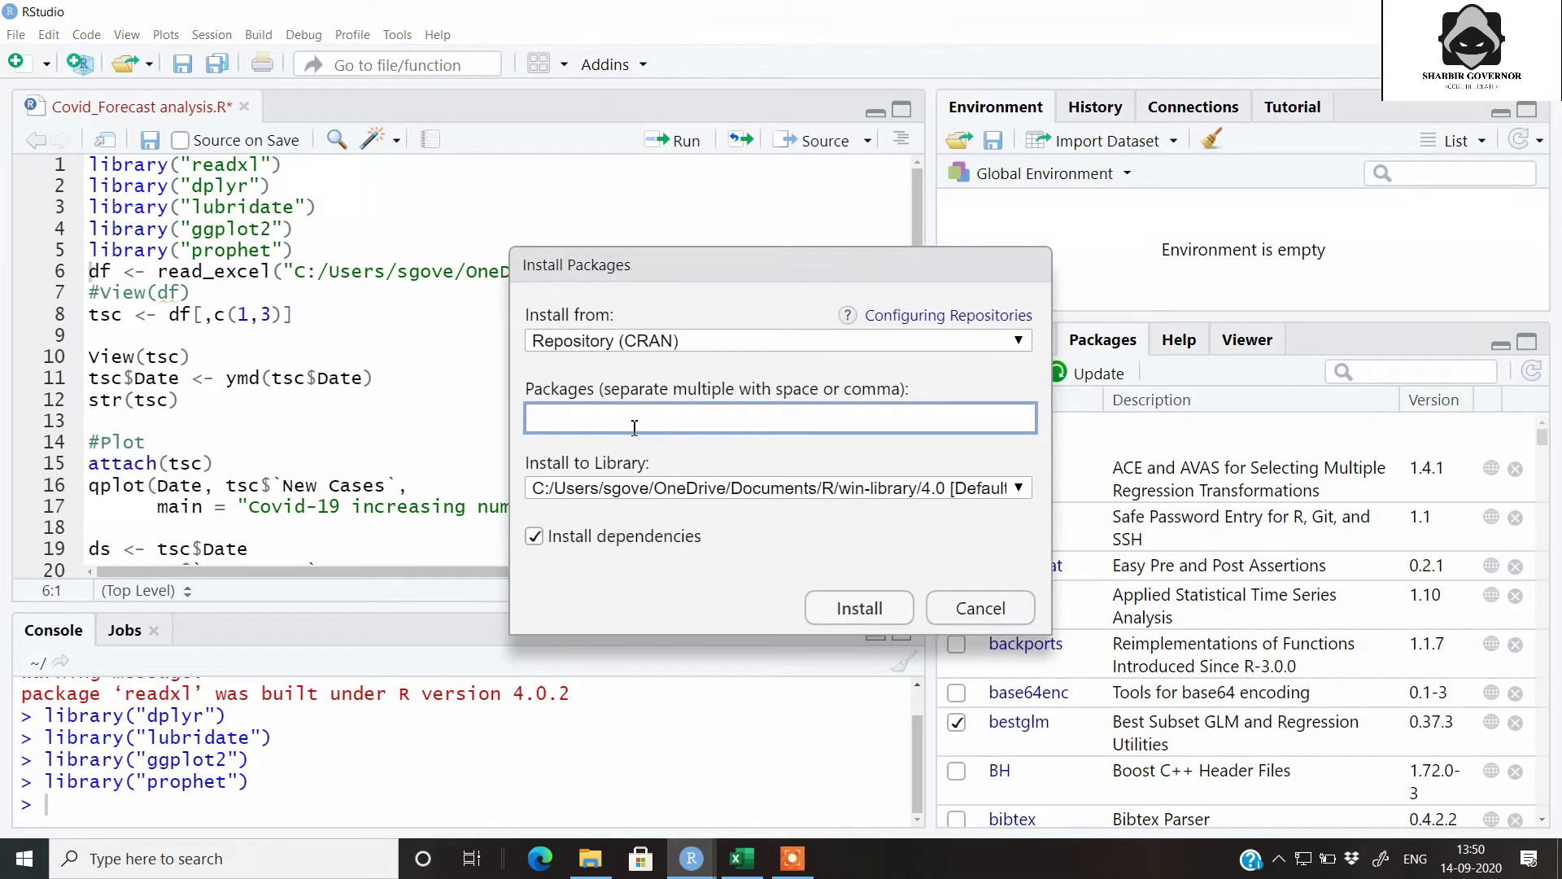
type("prop")
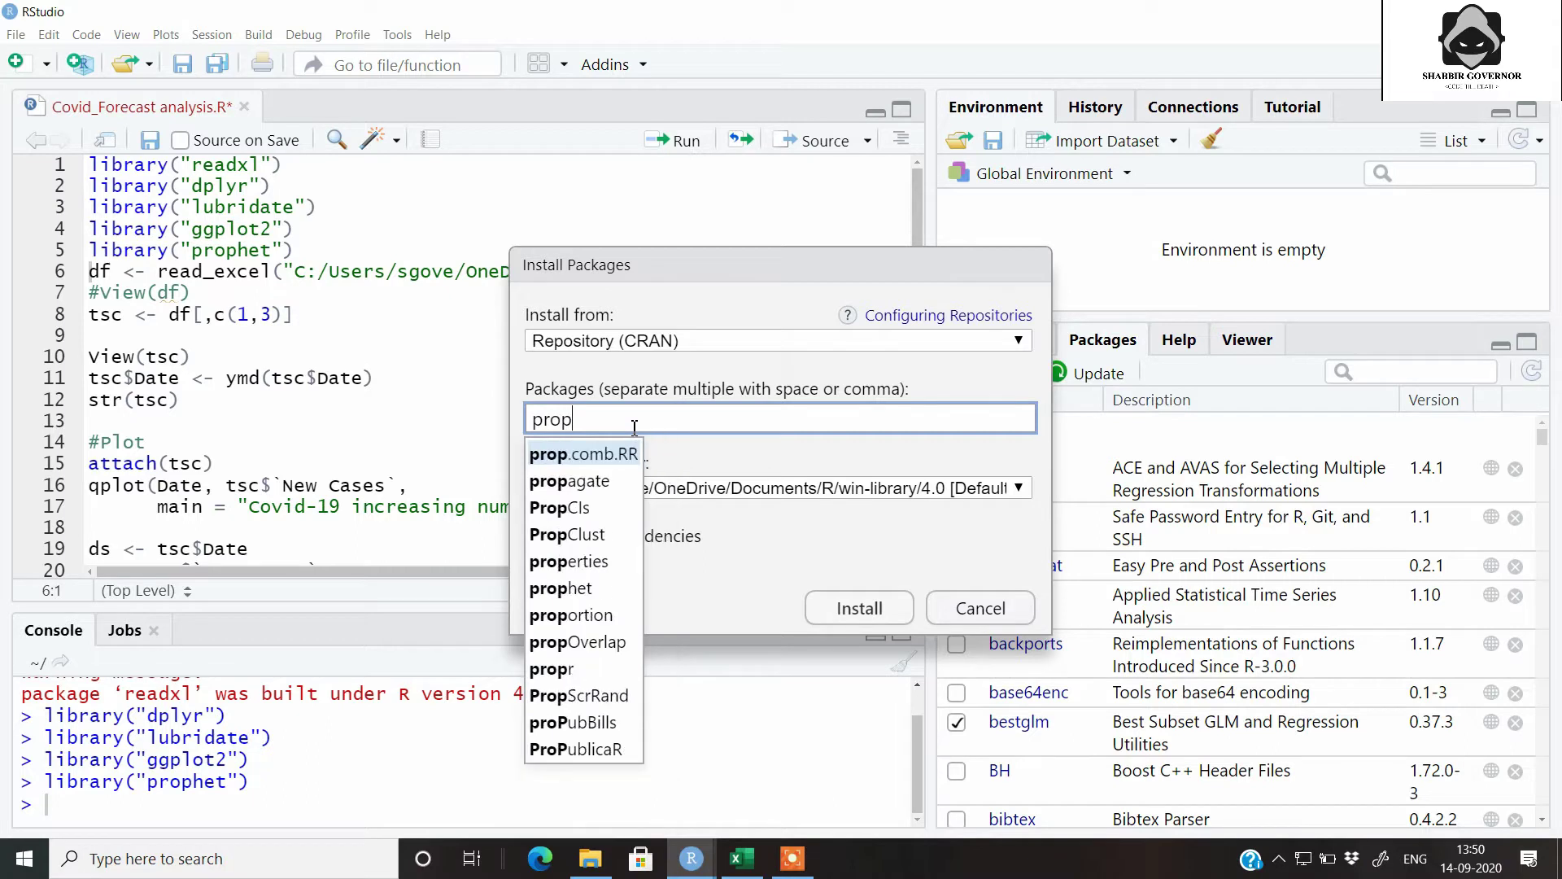
type("het")
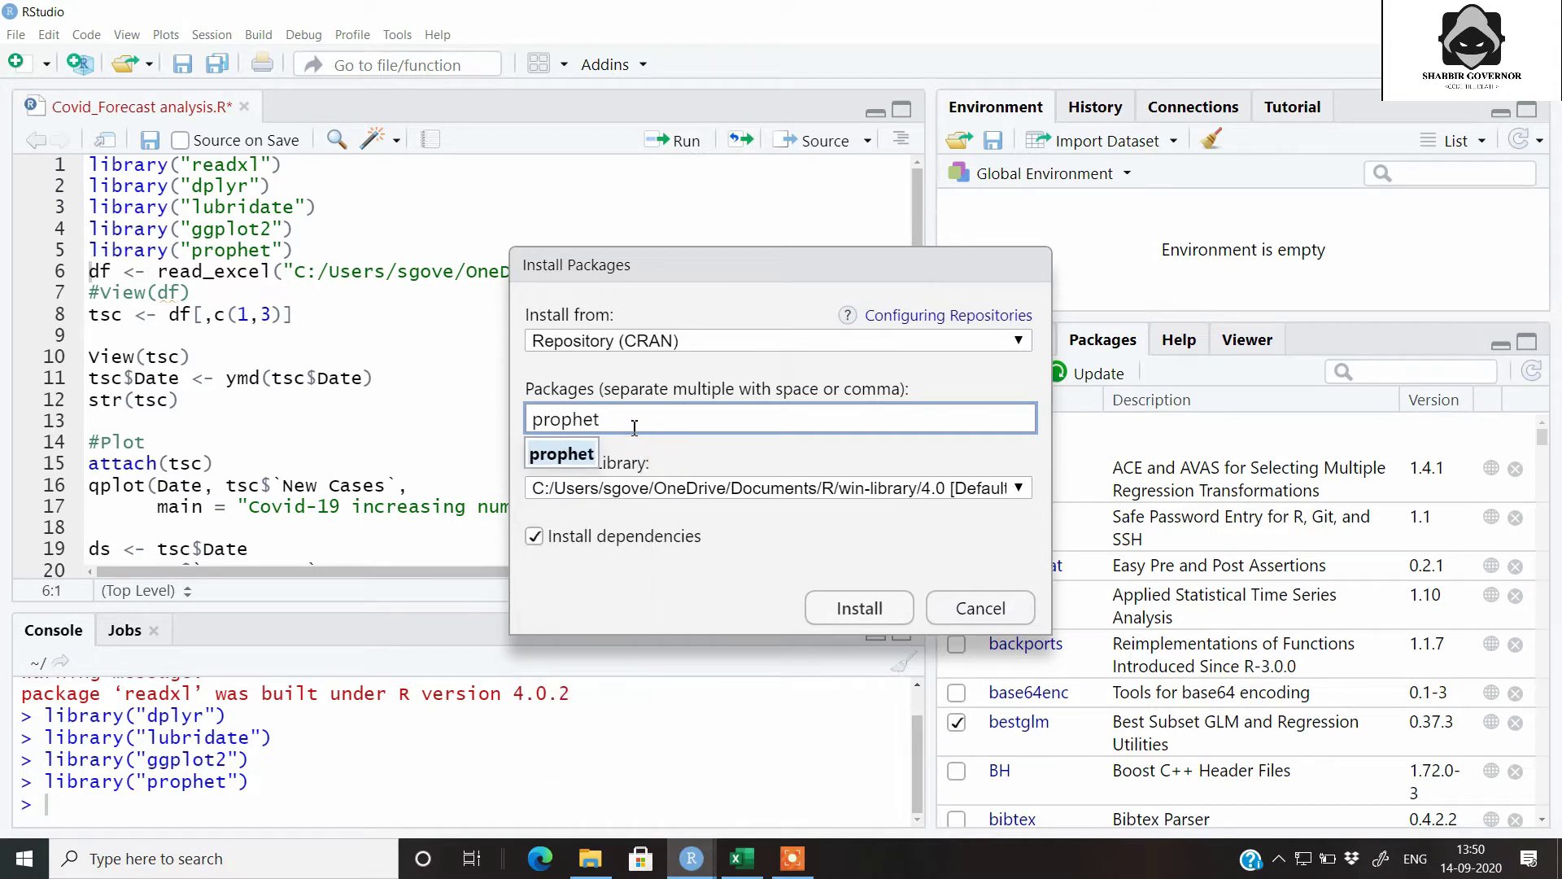
left_click(562, 454)
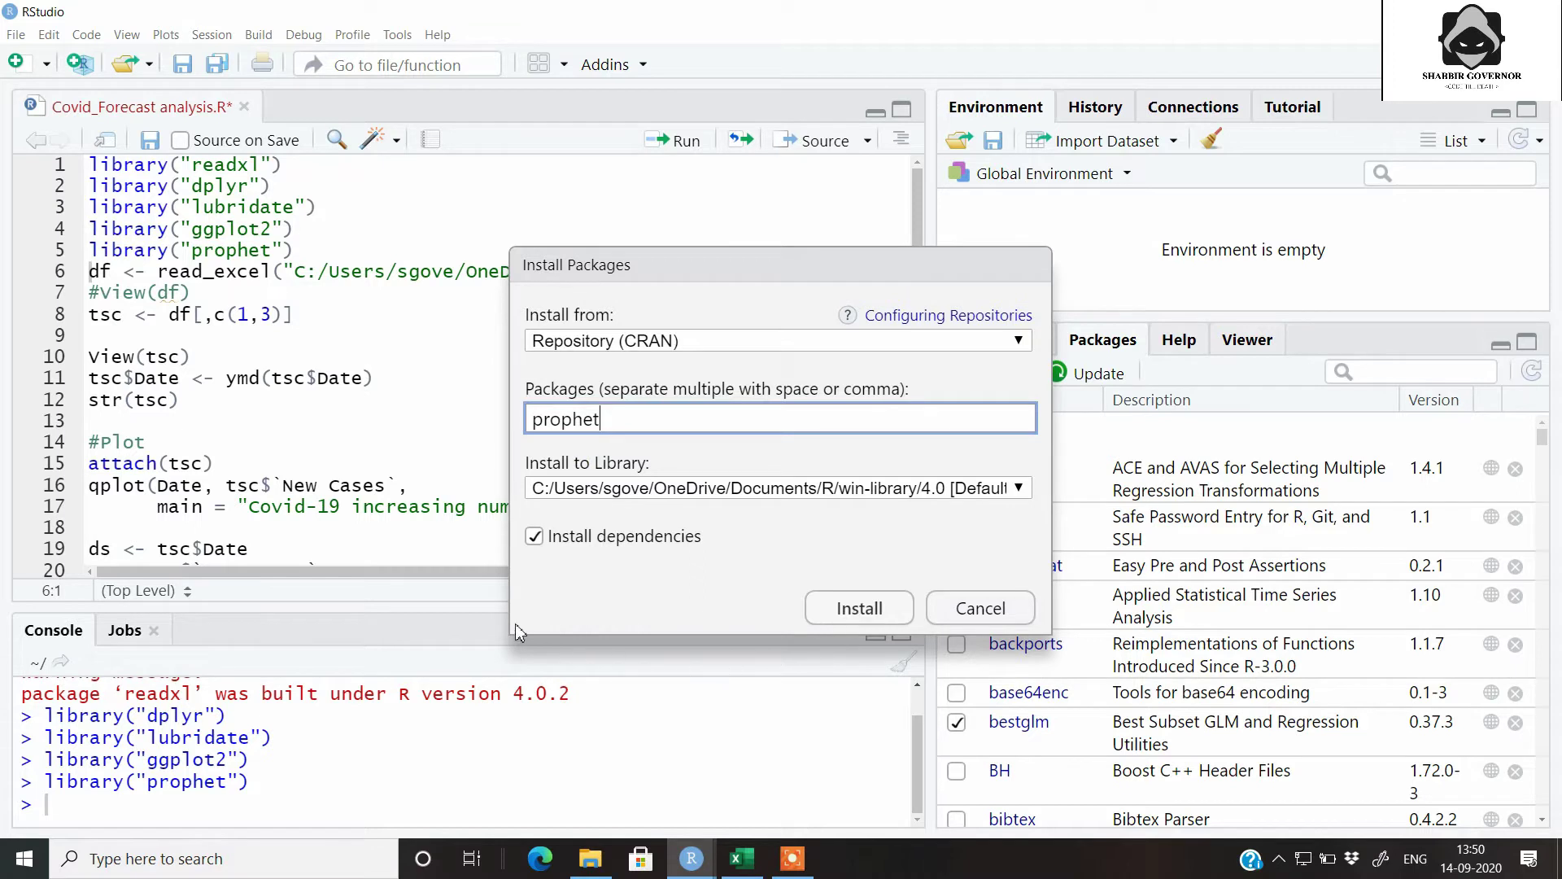
left_click(979, 609)
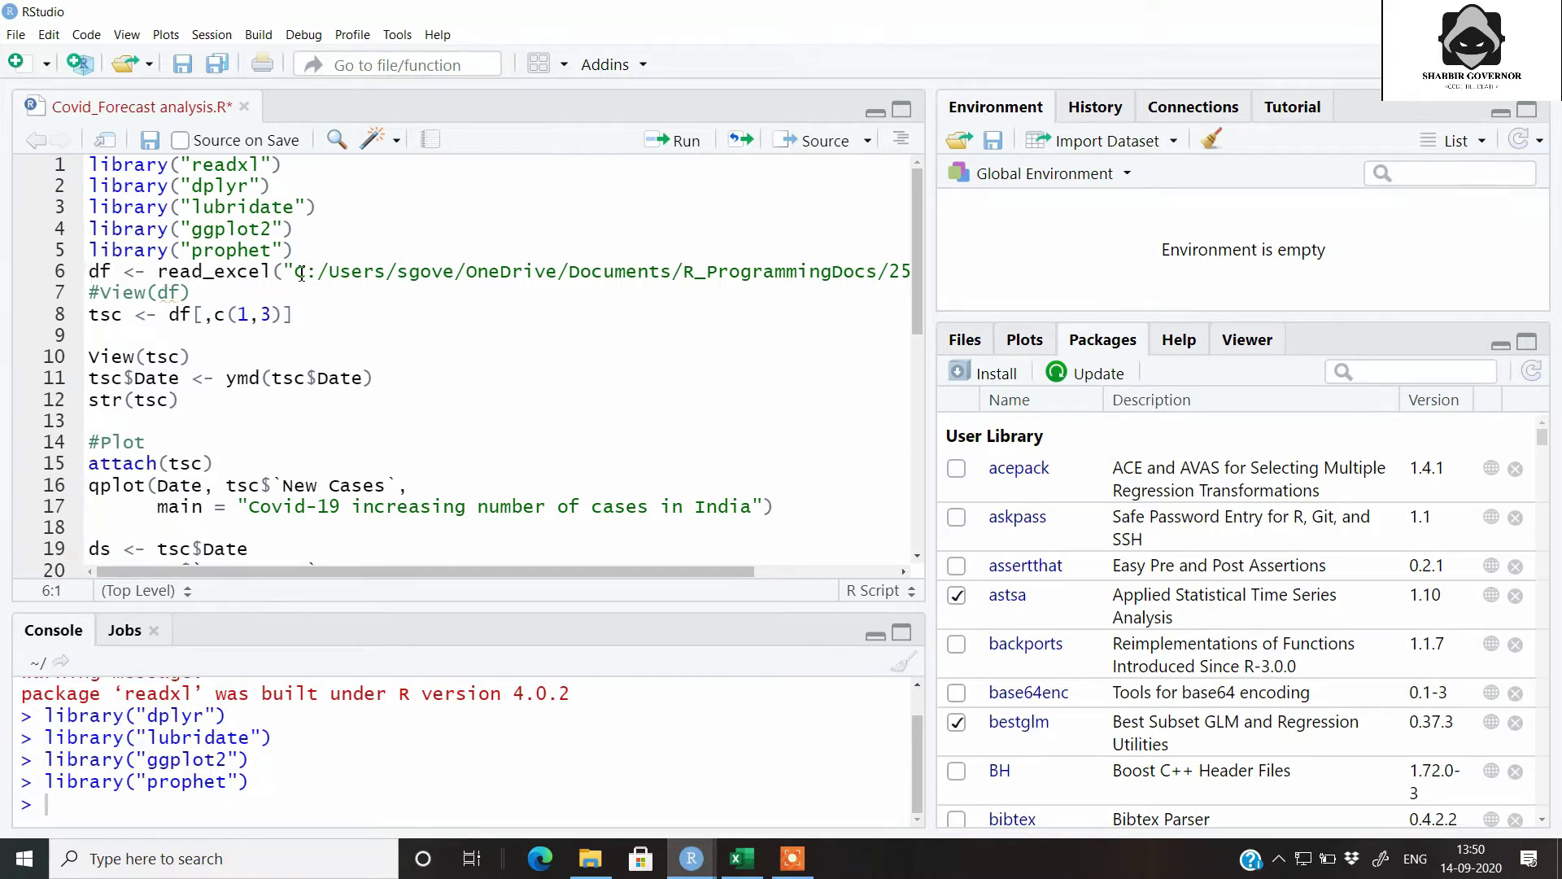
Read the Excel sheet into df (170 obs., 8 variables) and view it after uncommenting View(df)
key("ctrl+Return")
key("BackSpace")
key("ctrl+Return")
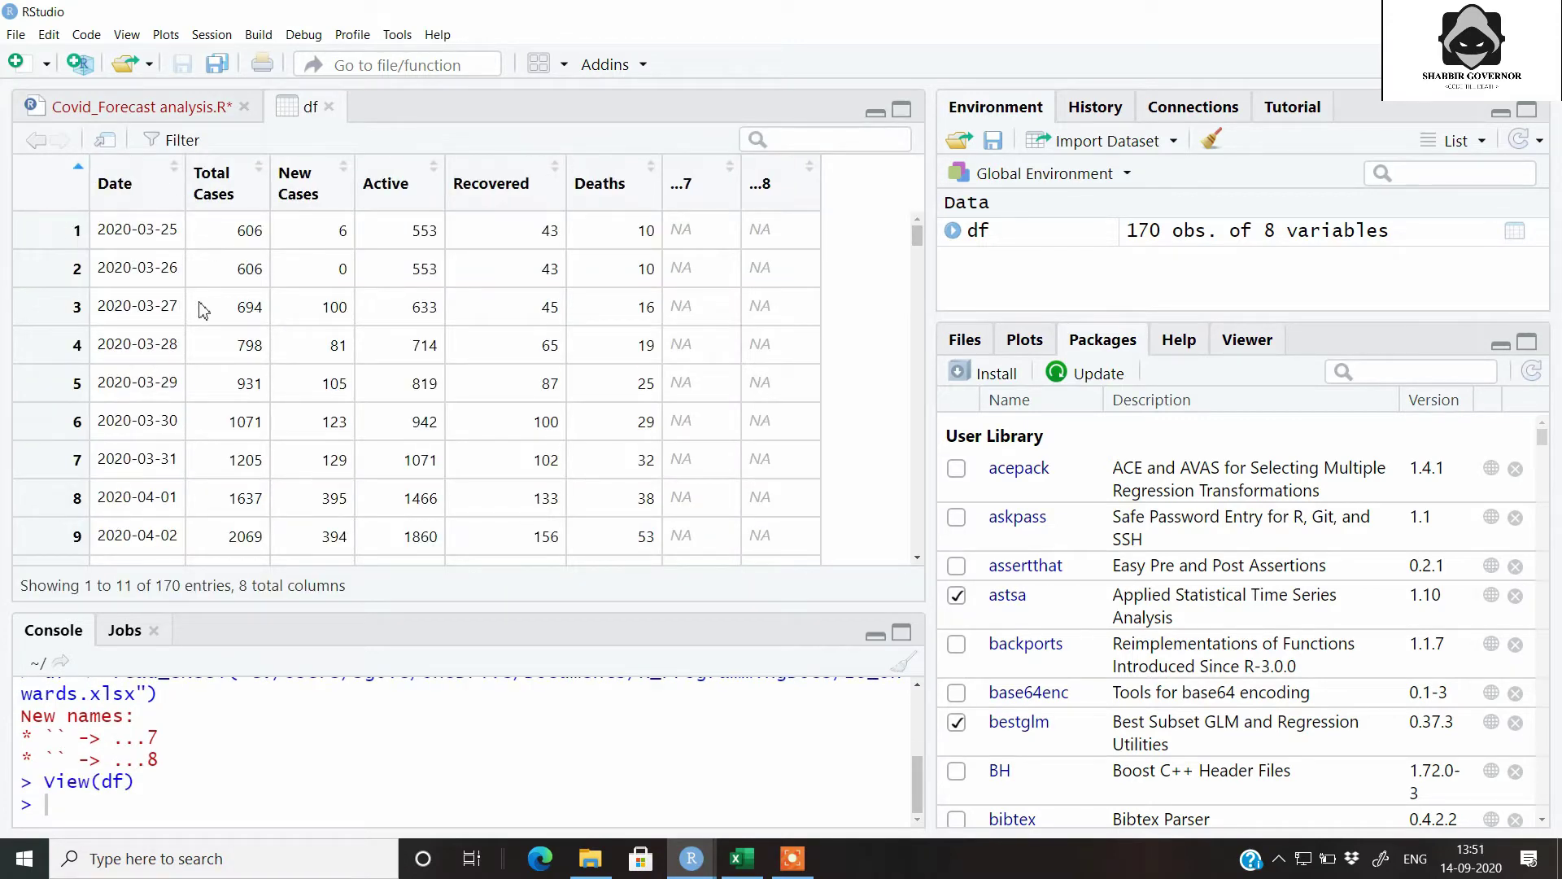
scroll(201, 308, "down", 3)
scroll(201, 307, "down", 4)
scroll(202, 307, "down", 3)
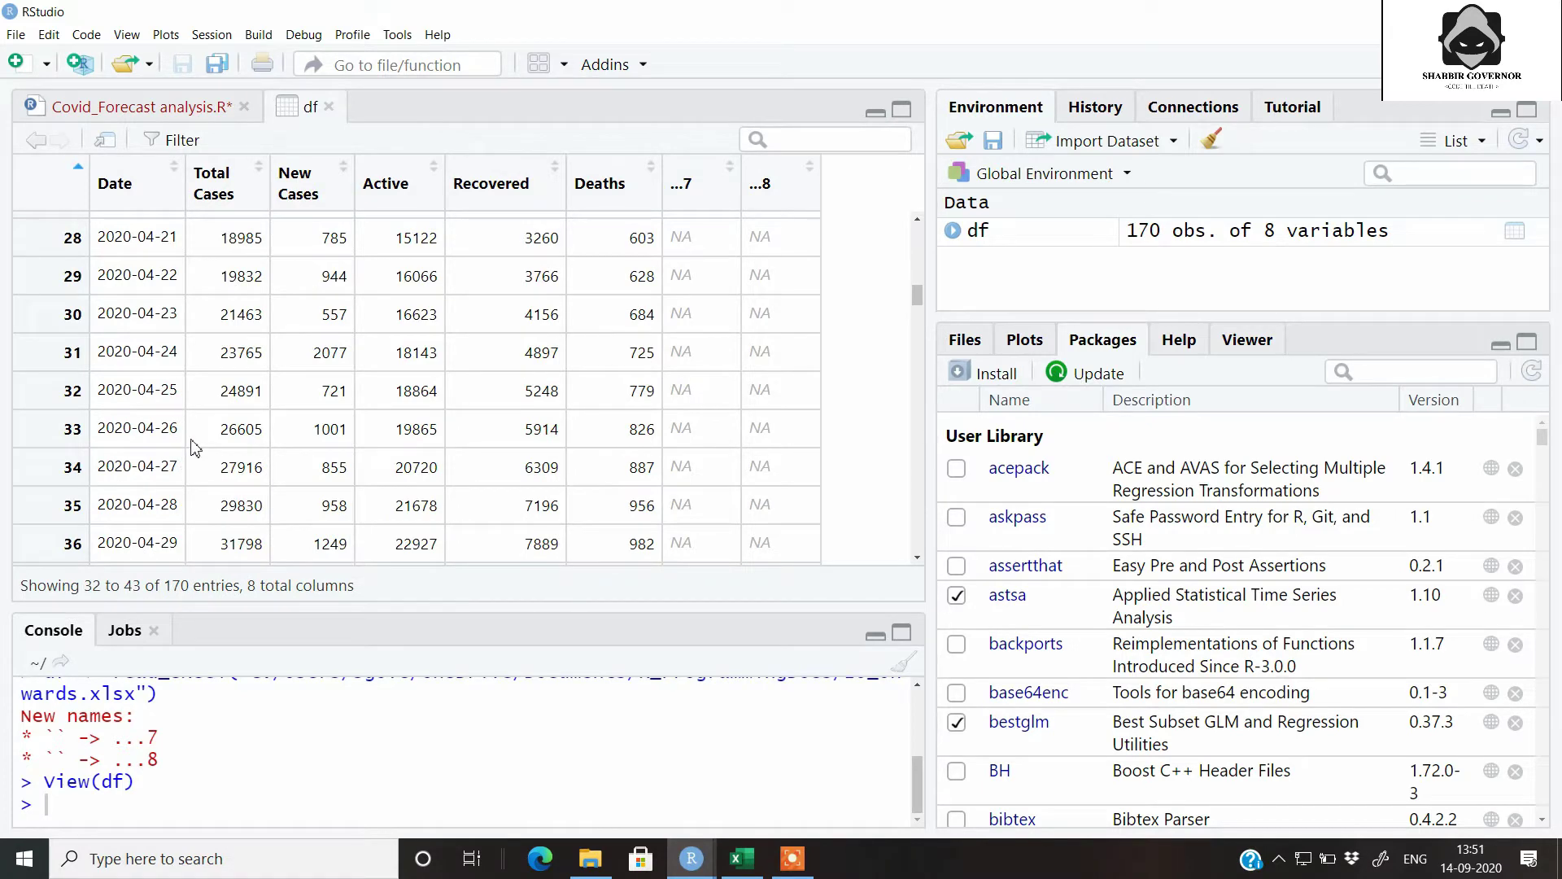
scroll(271, 336, "up", 2)
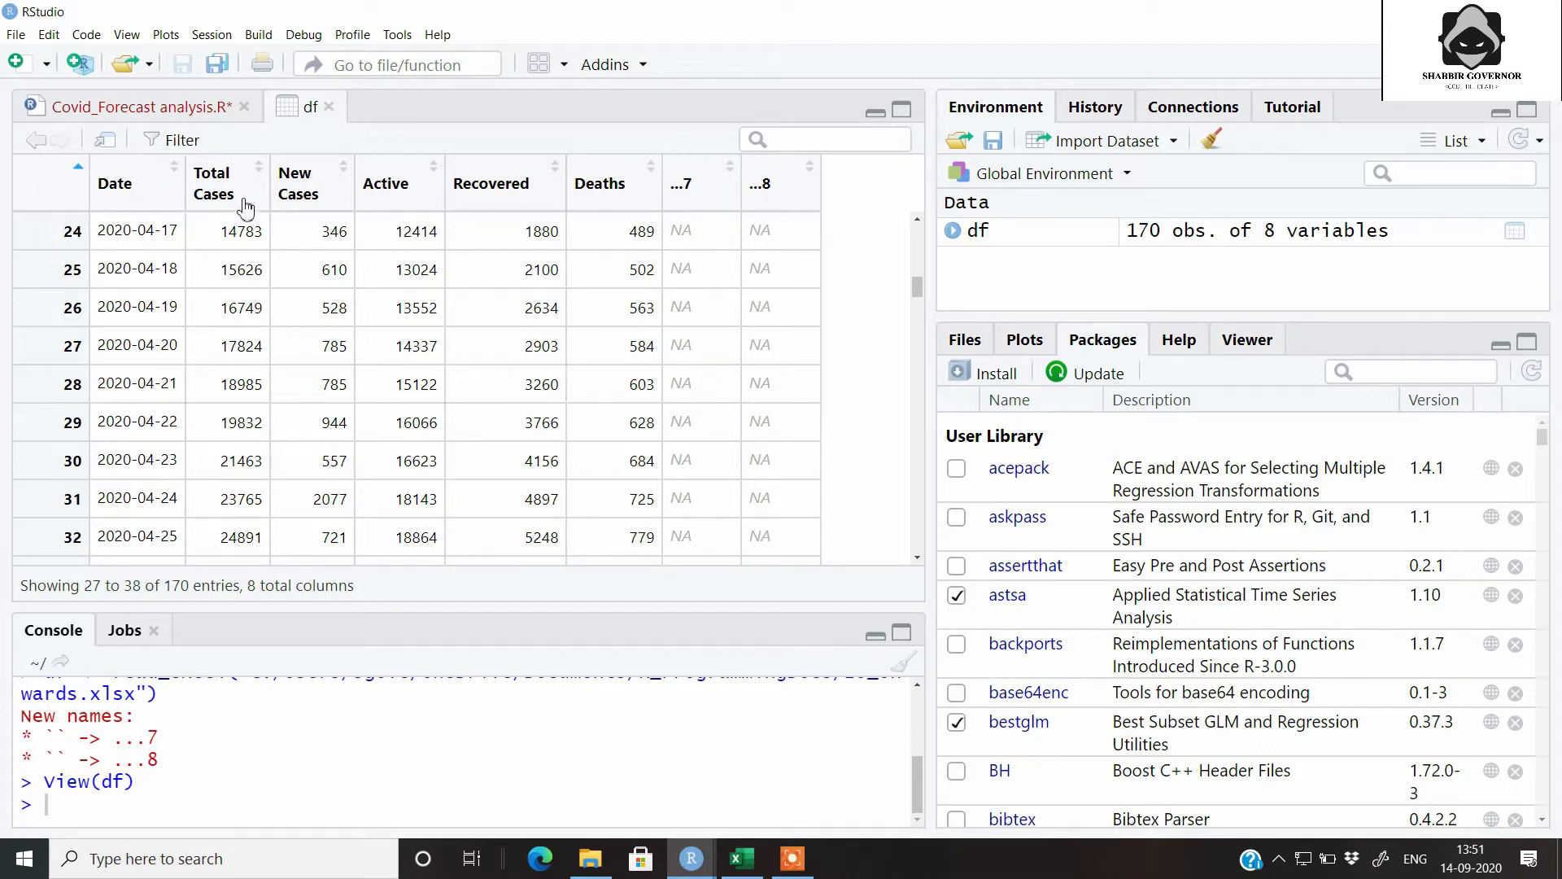
scroll(233, 262, "down", 1)
scroll(232, 261, "down", 2)
scroll(232, 262, "down", 2)
scroll(232, 261, "down", 1)
scroll(232, 262, "up", 2)
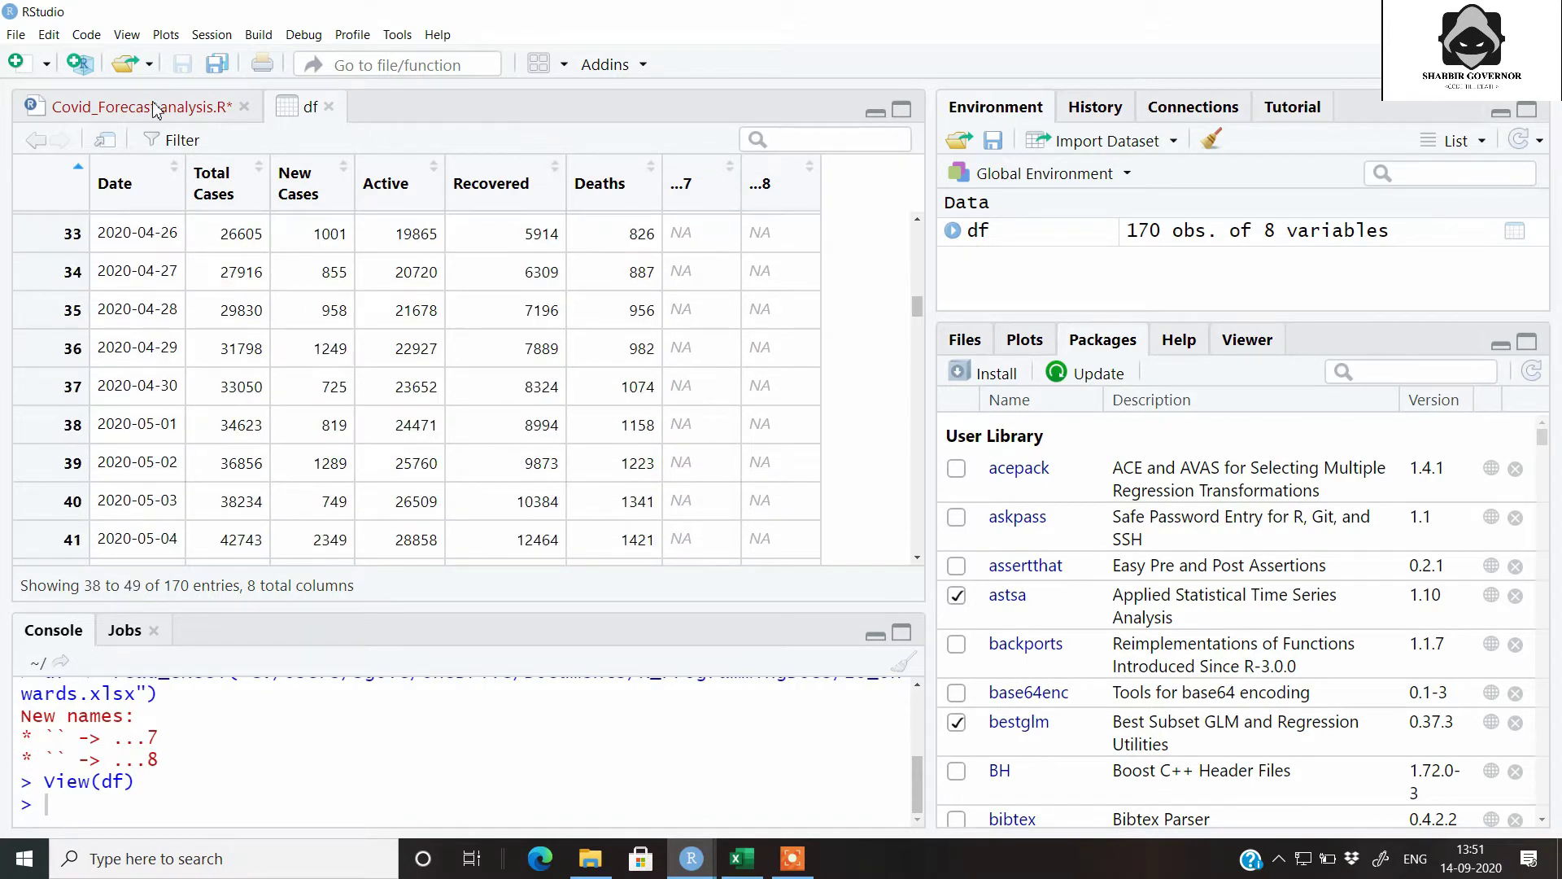
Build tsc <- df[,c(1,3)] holding Date and New Cases (170 obs., 2 variables)
left_click(157, 107)
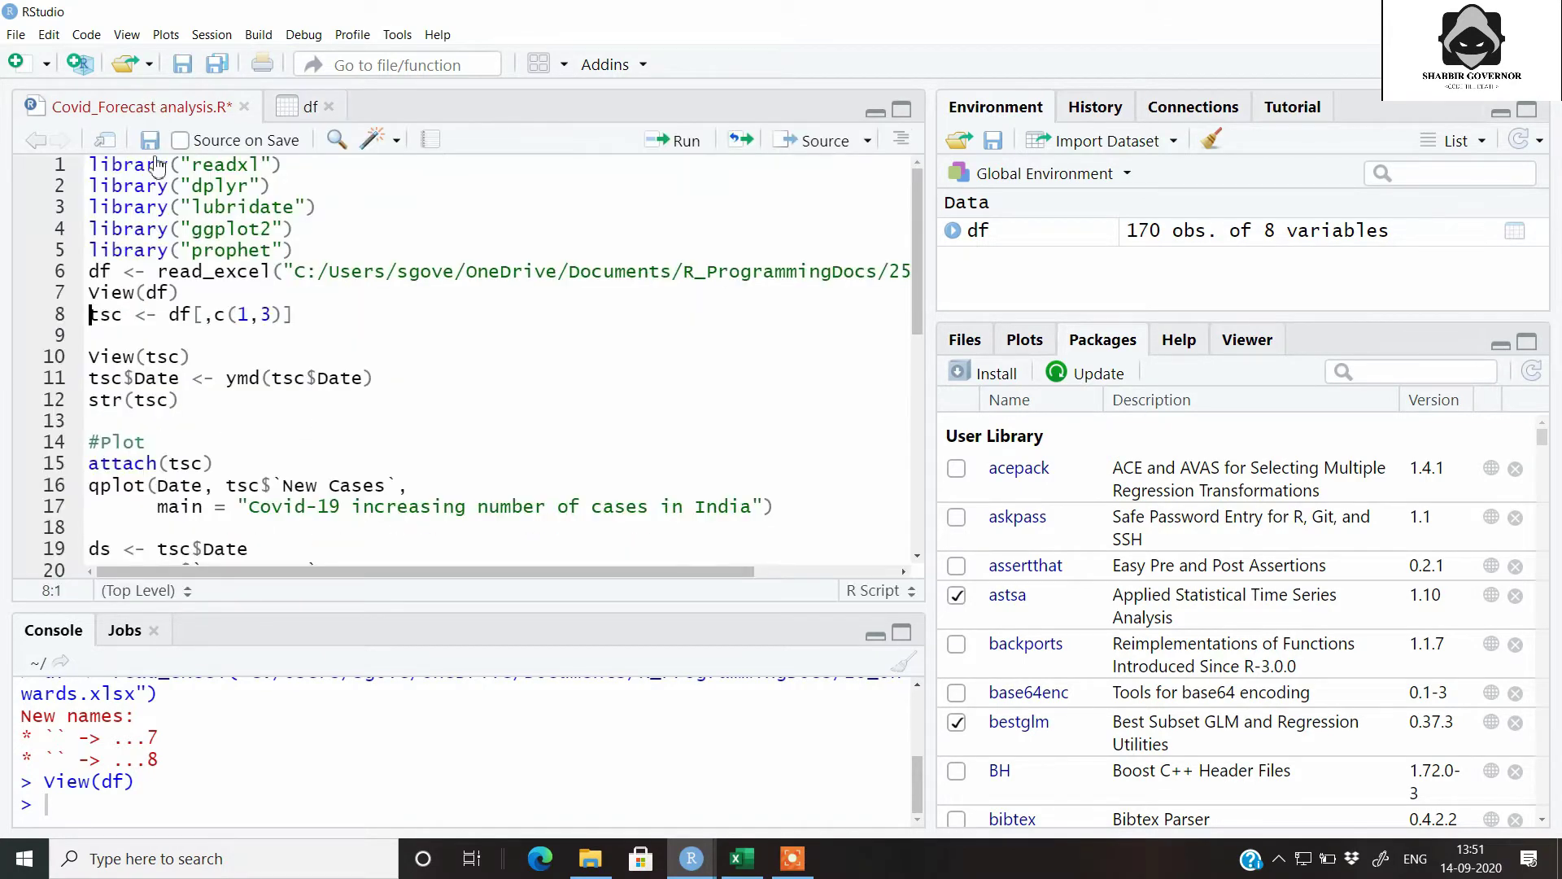
mouse_move(168, 315)
left_mouse_down()
mouse_move(299, 315)
mouse_move(240, 316)
mouse_move(277, 315)
left_mouse_up()
left_click(208, 320)
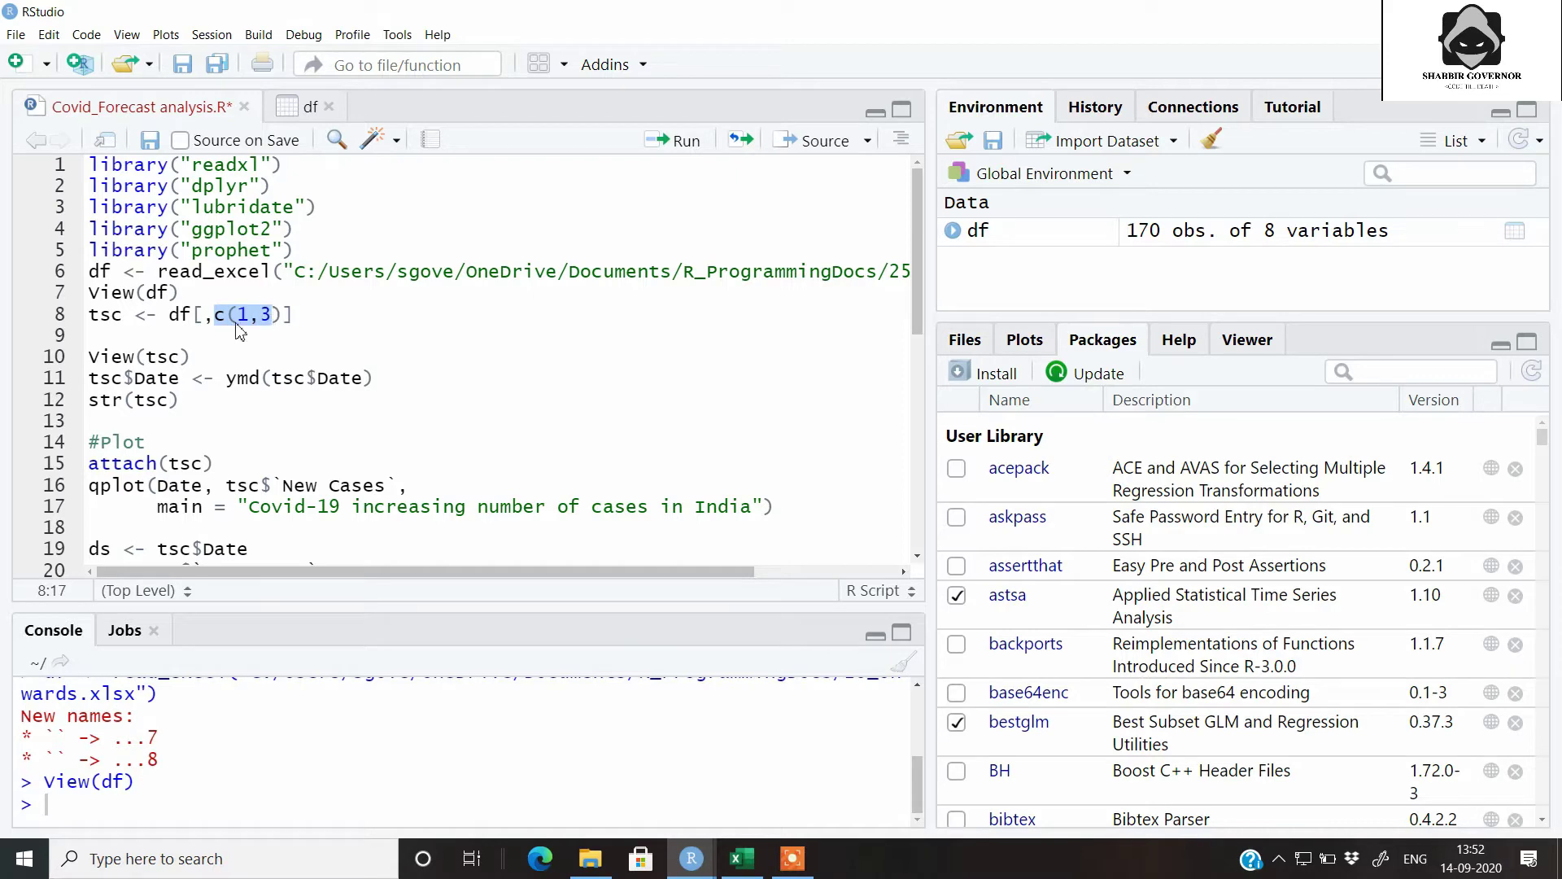
left_click(248, 335)
left_click(300, 107)
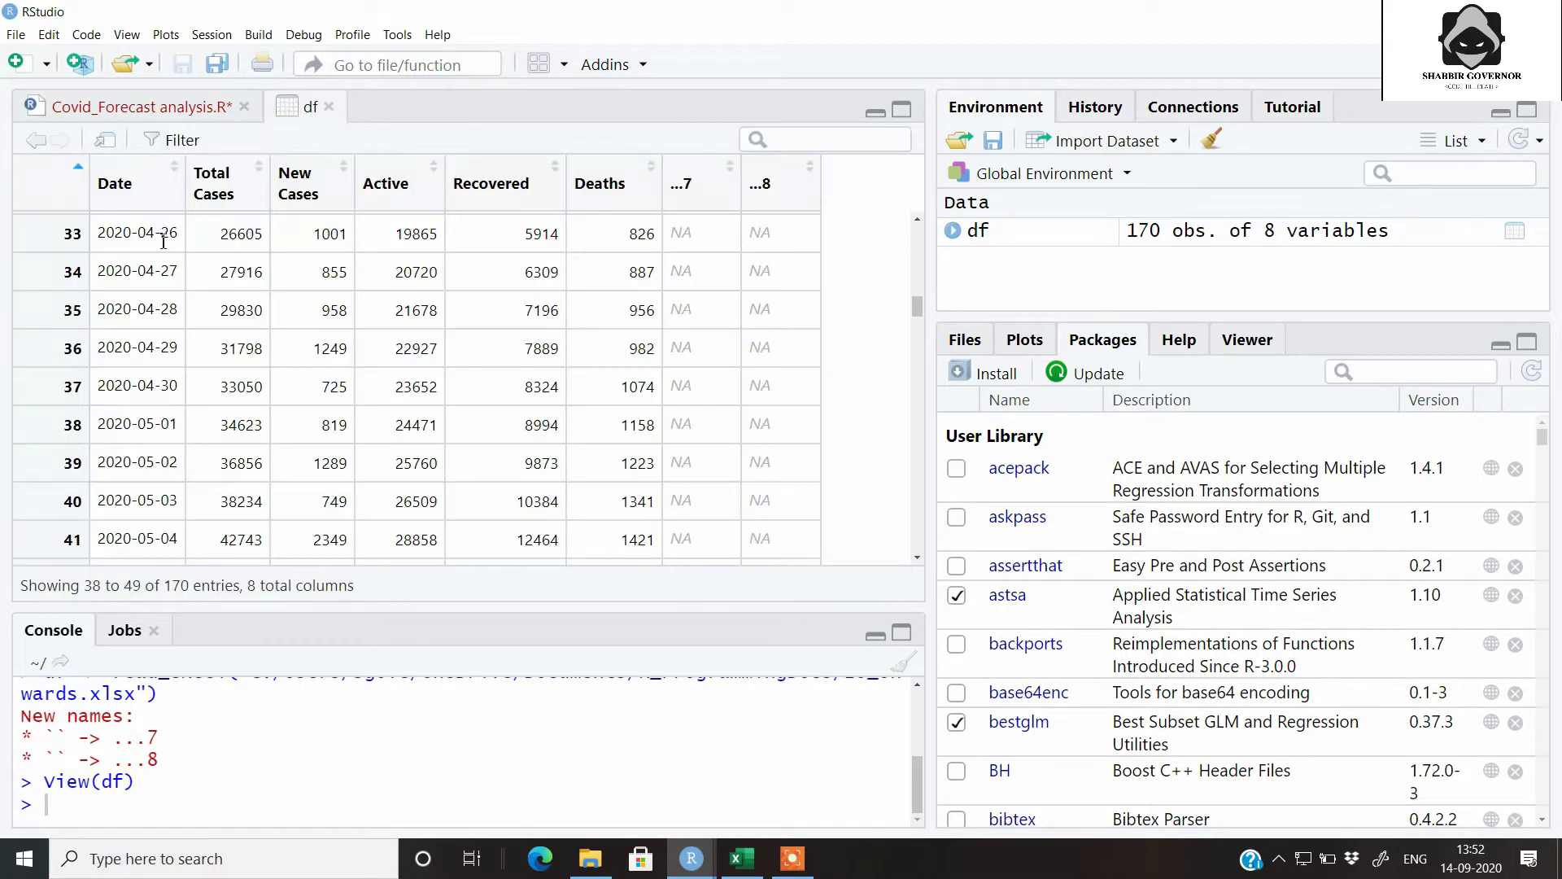
left_click(131, 107)
left_click(315, 315)
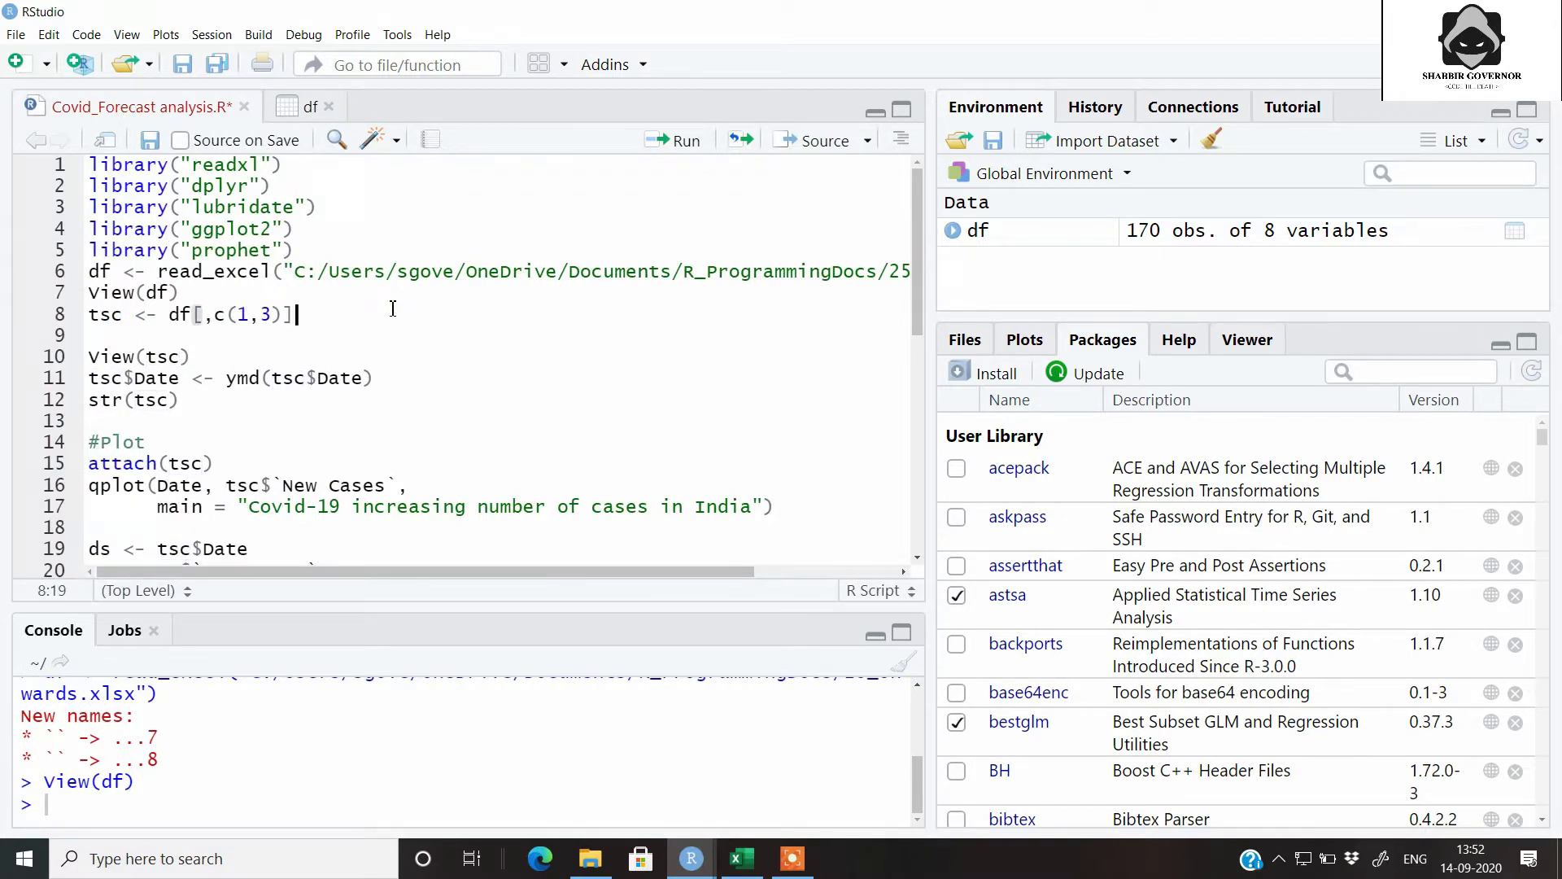
key("ctrl+Return")
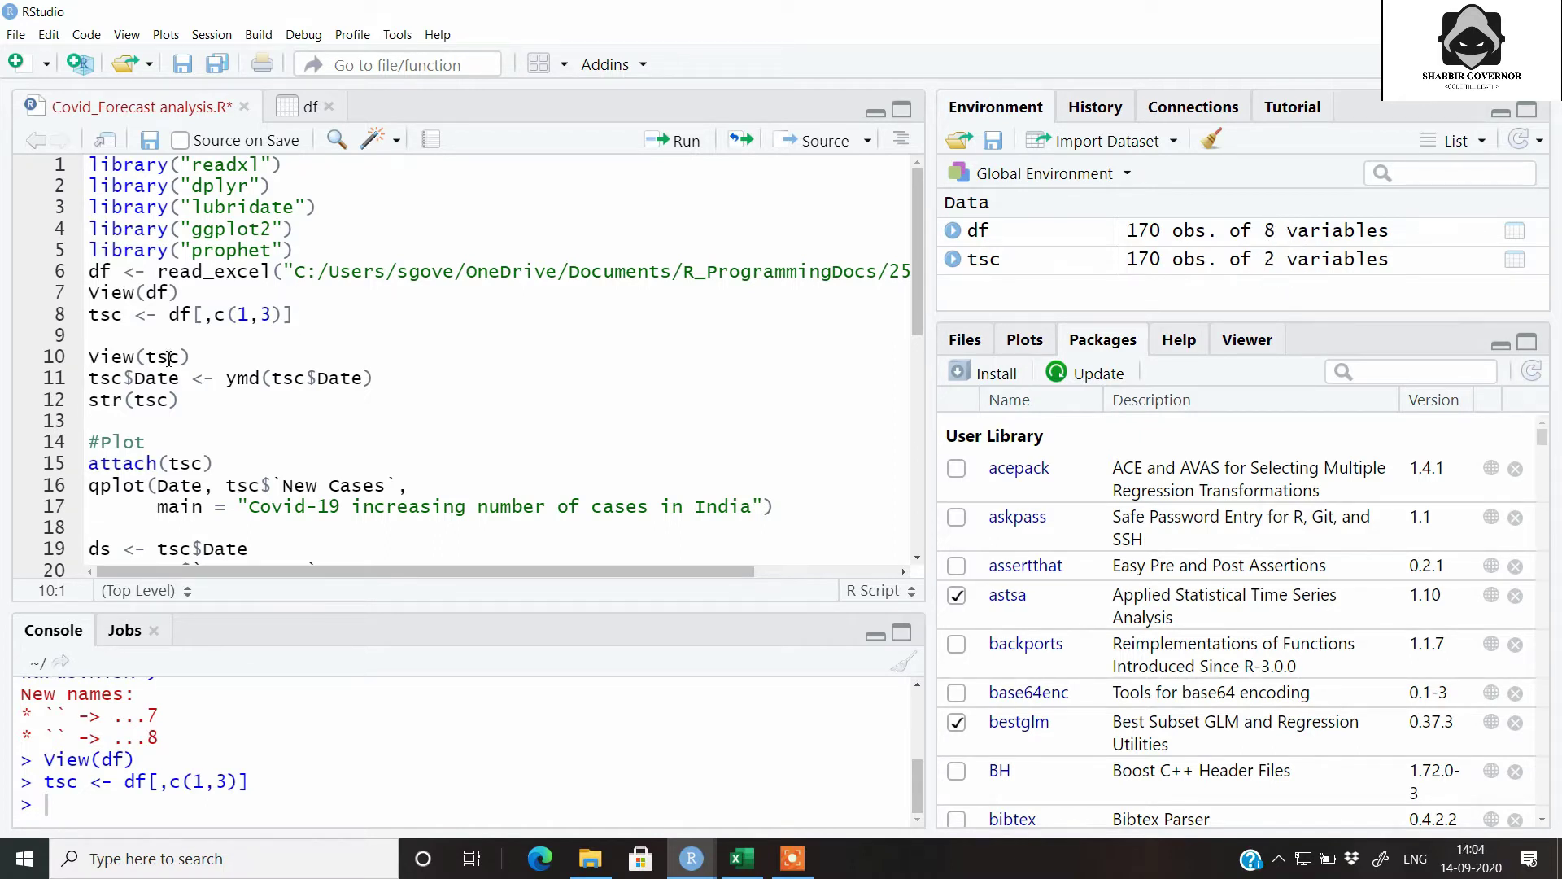
left_click(202, 356)
View tsc down to its empty 170th row, then return to the forecast script
key("ctrl+Return")
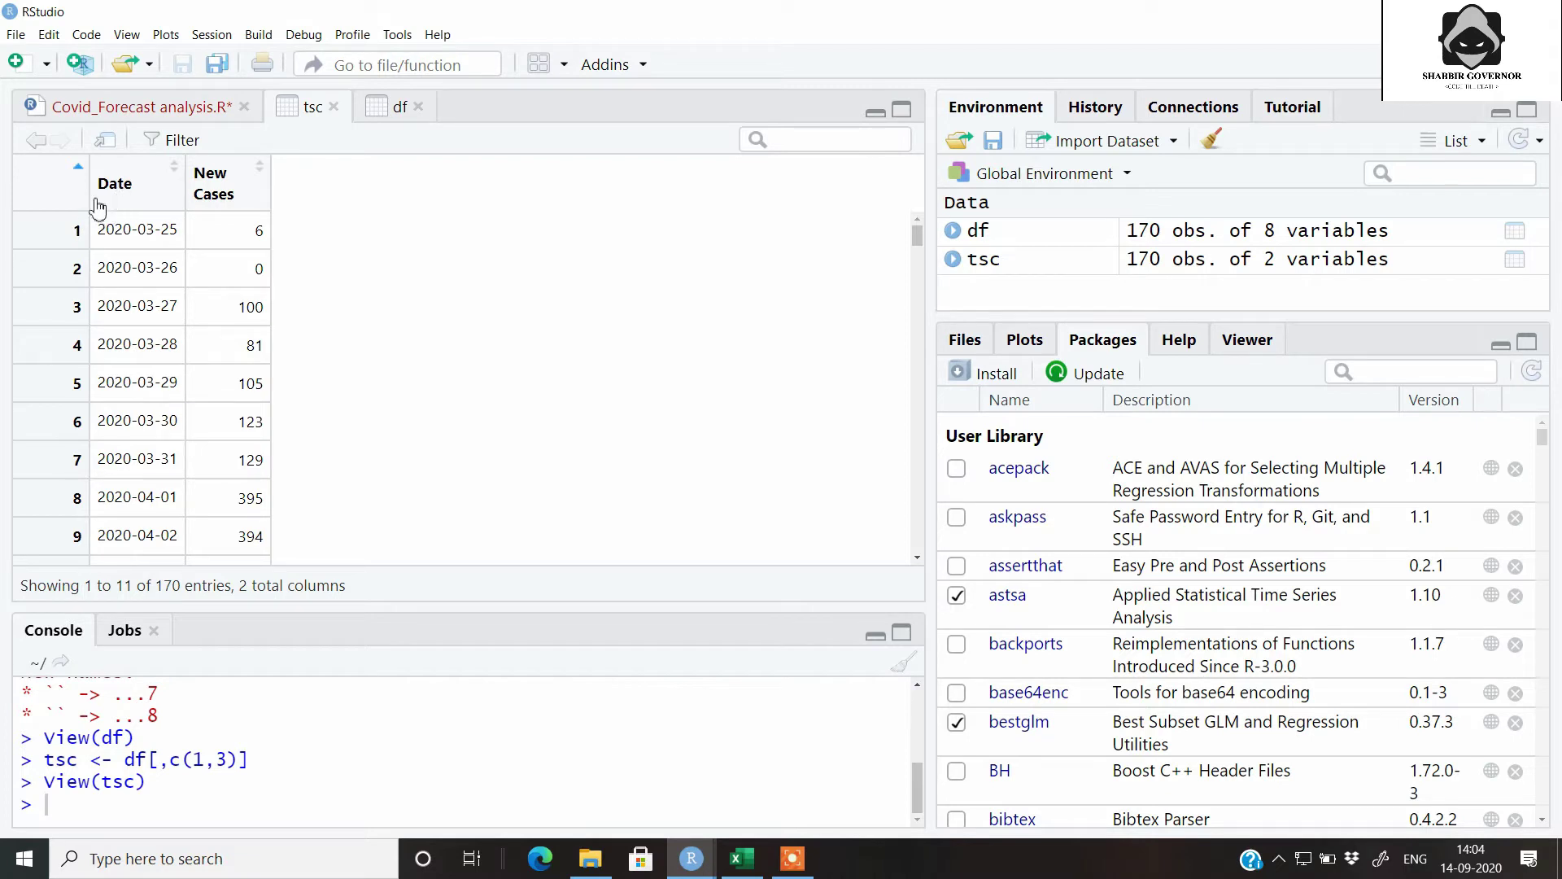
scroll(189, 246, "down", 5)
scroll(190, 245, "down", 3)
scroll(190, 246, "up", 7)
scroll(189, 245, "up", 2)
scroll(163, 236, "down", 8)
scroll(162, 235, "down", 8)
left_click_drag(917, 312, 918, 562)
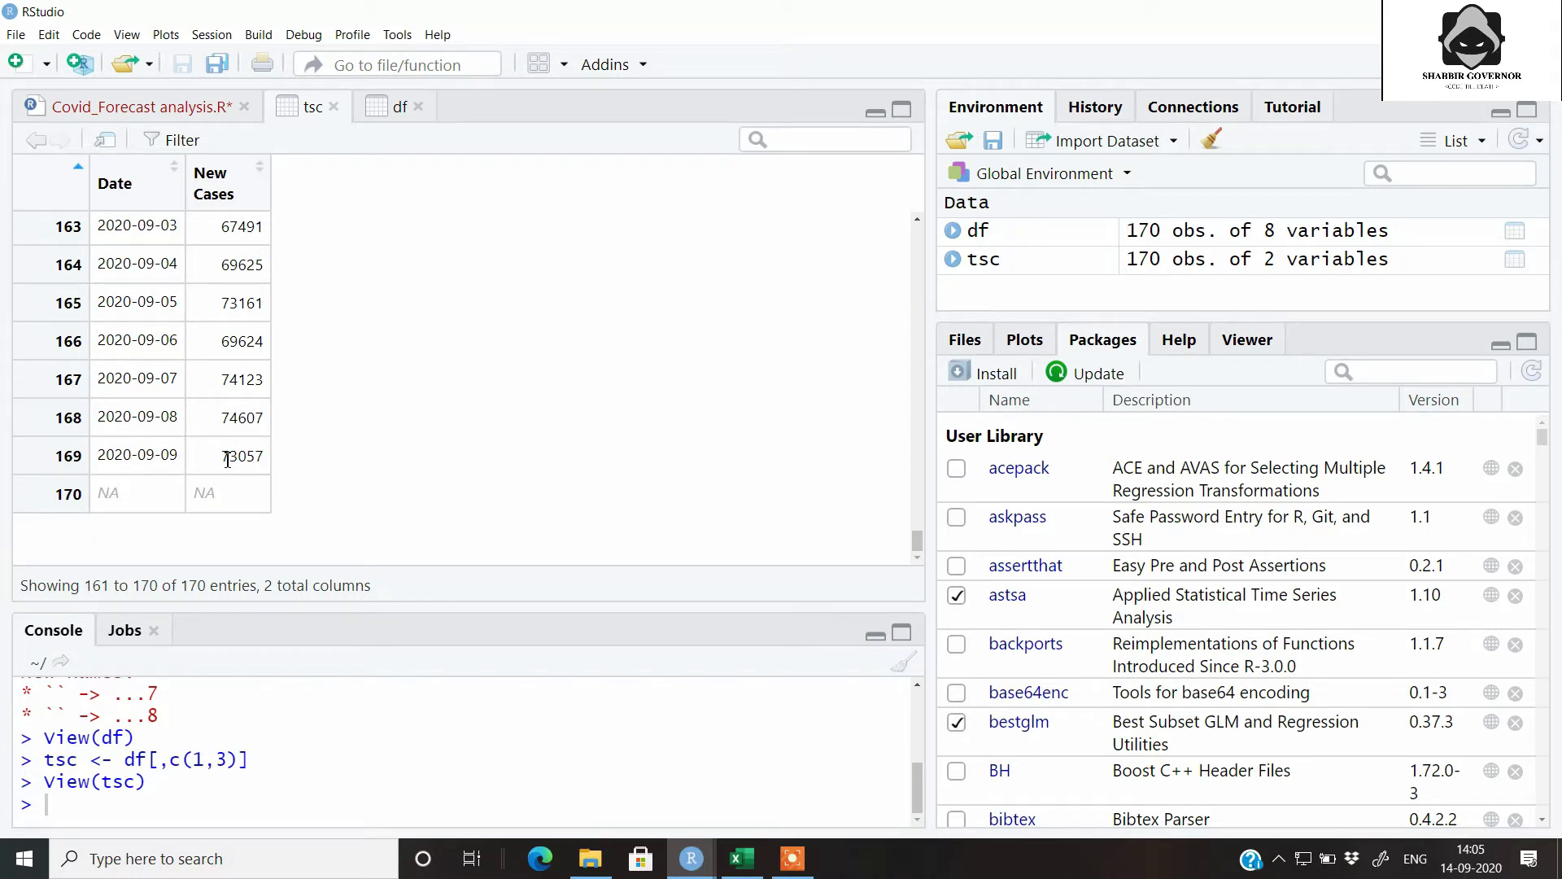
left_click(136, 107)
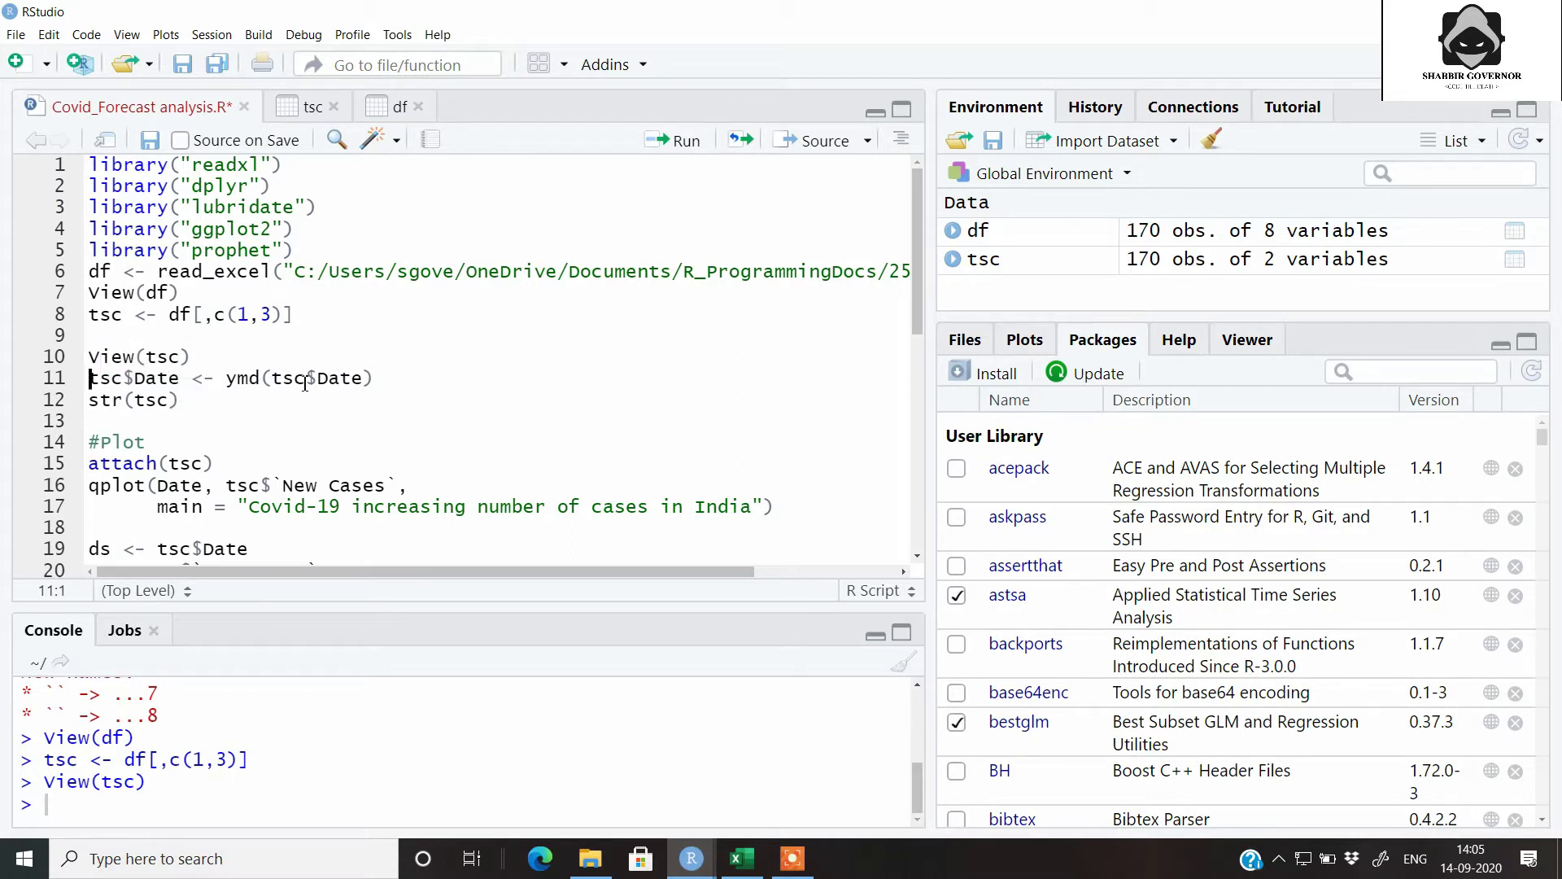
Convert tsc's Date column with ymd, print str(tsc), and enlarge the console
key("ctrl+Return")
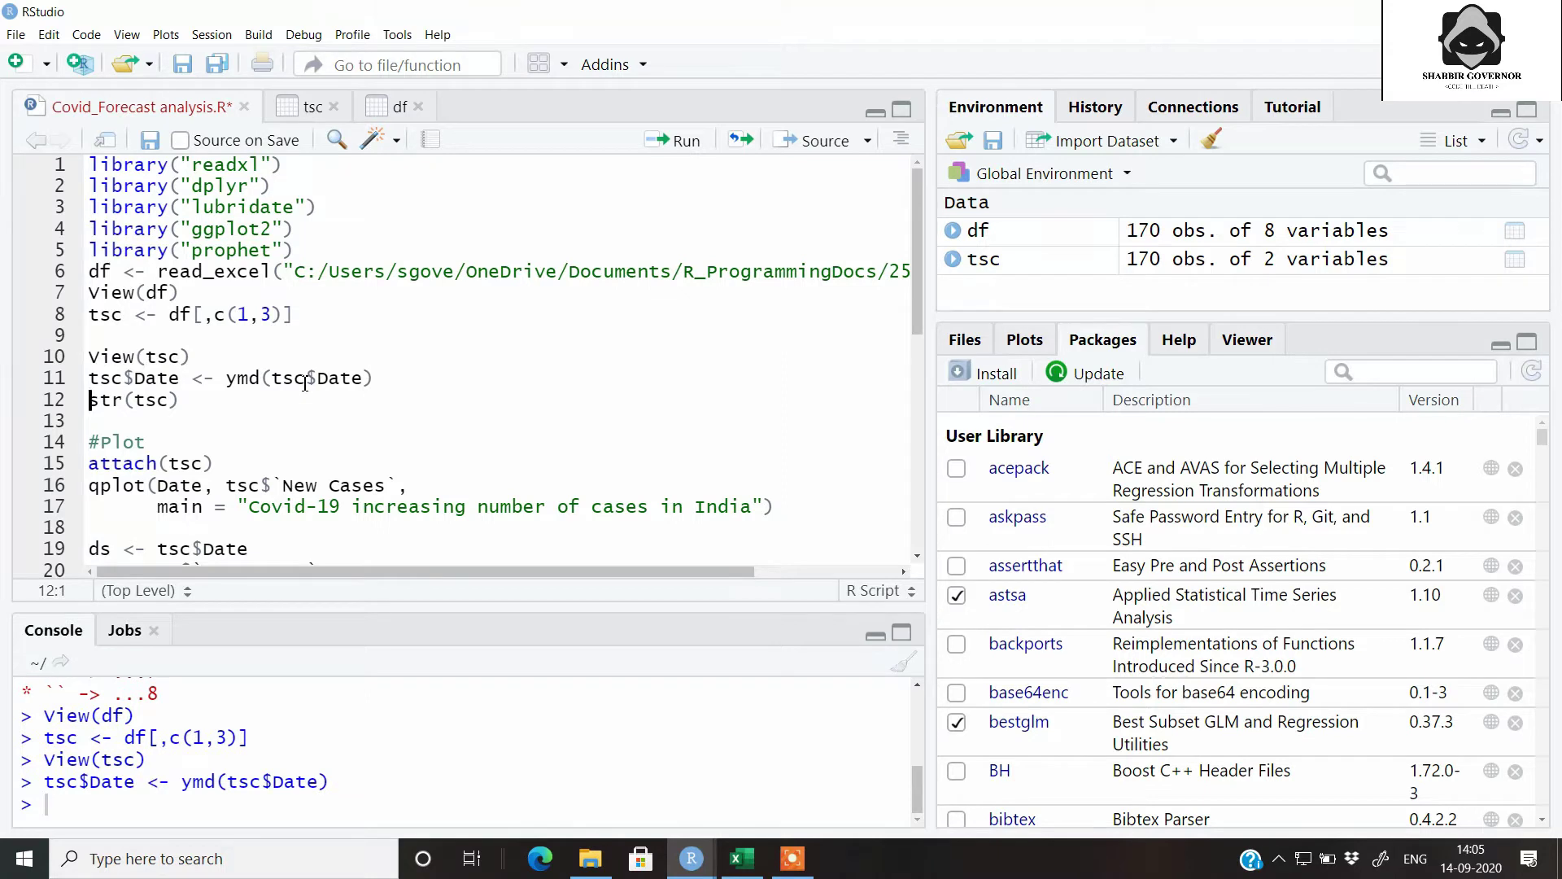
key("ctrl+Return")
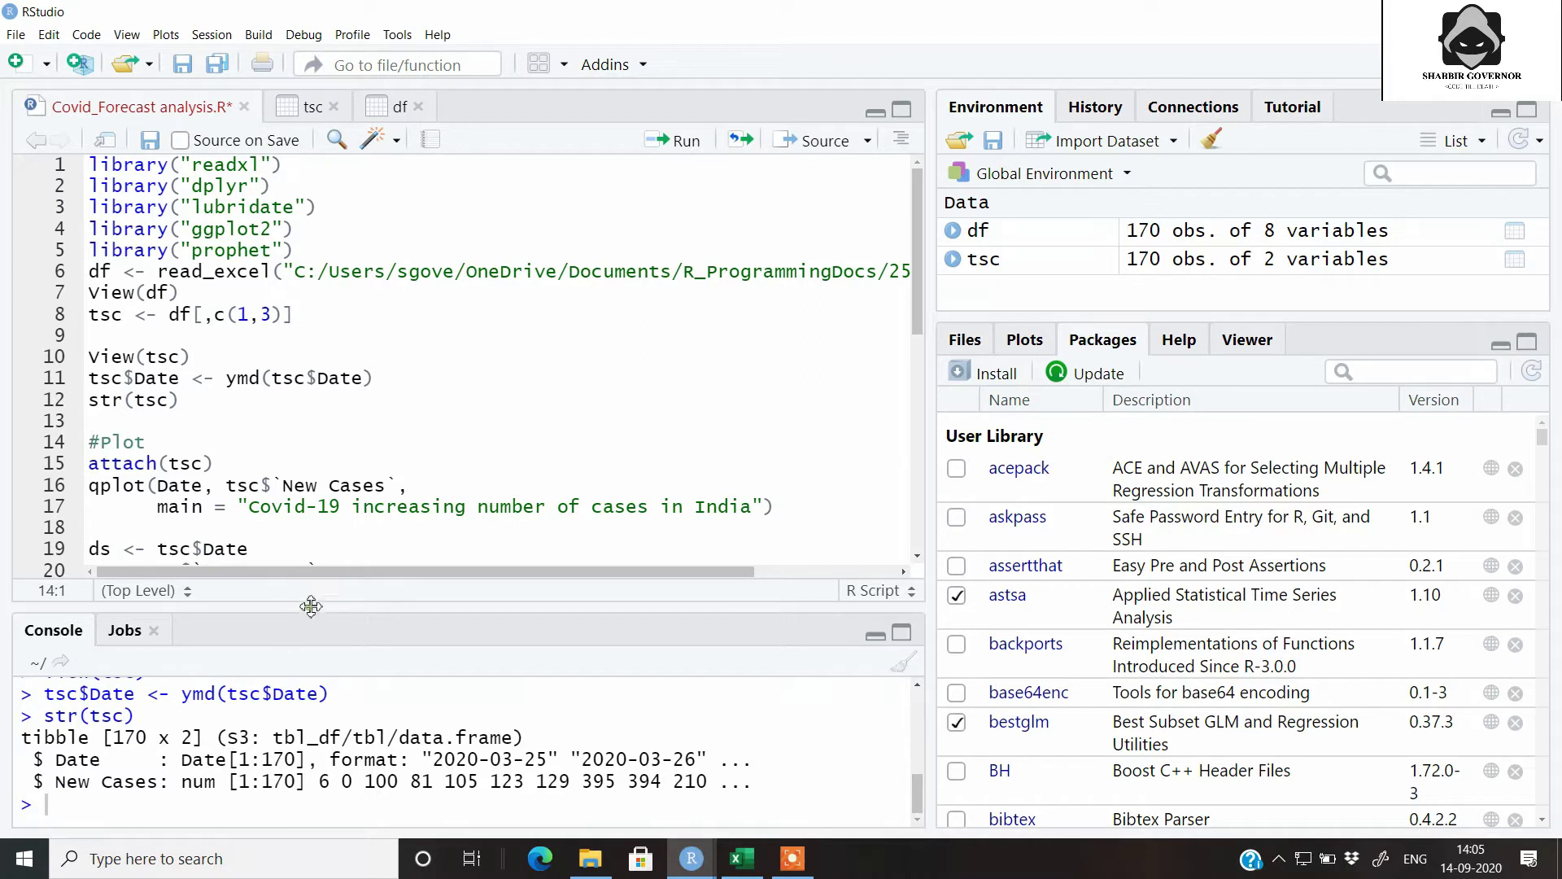
left_click_drag(306, 617, 306, 579)
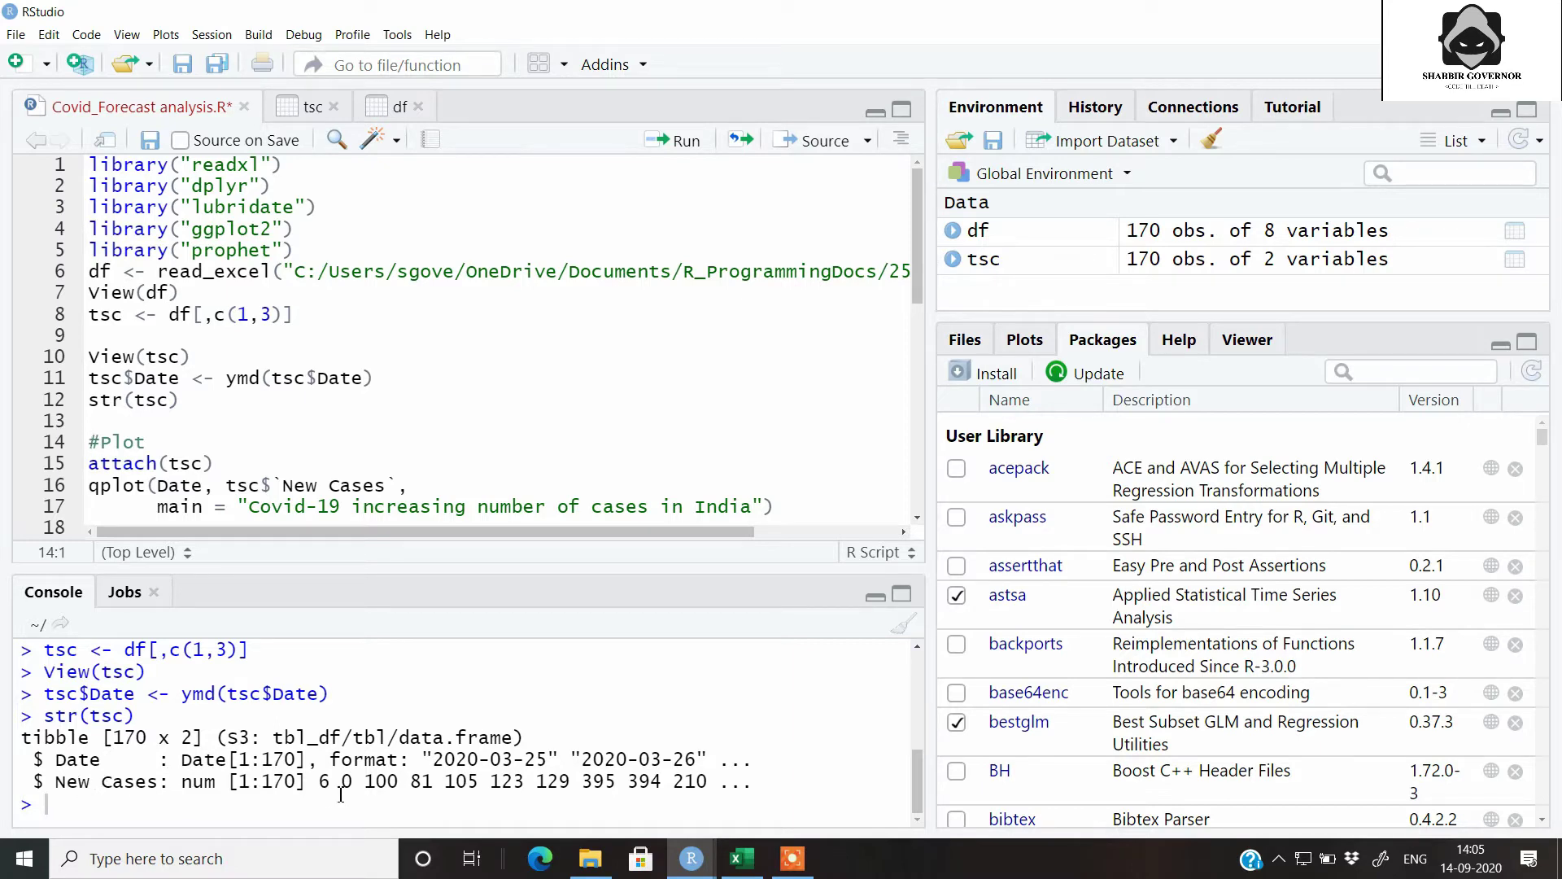
scroll(334, 308, "down", 4)
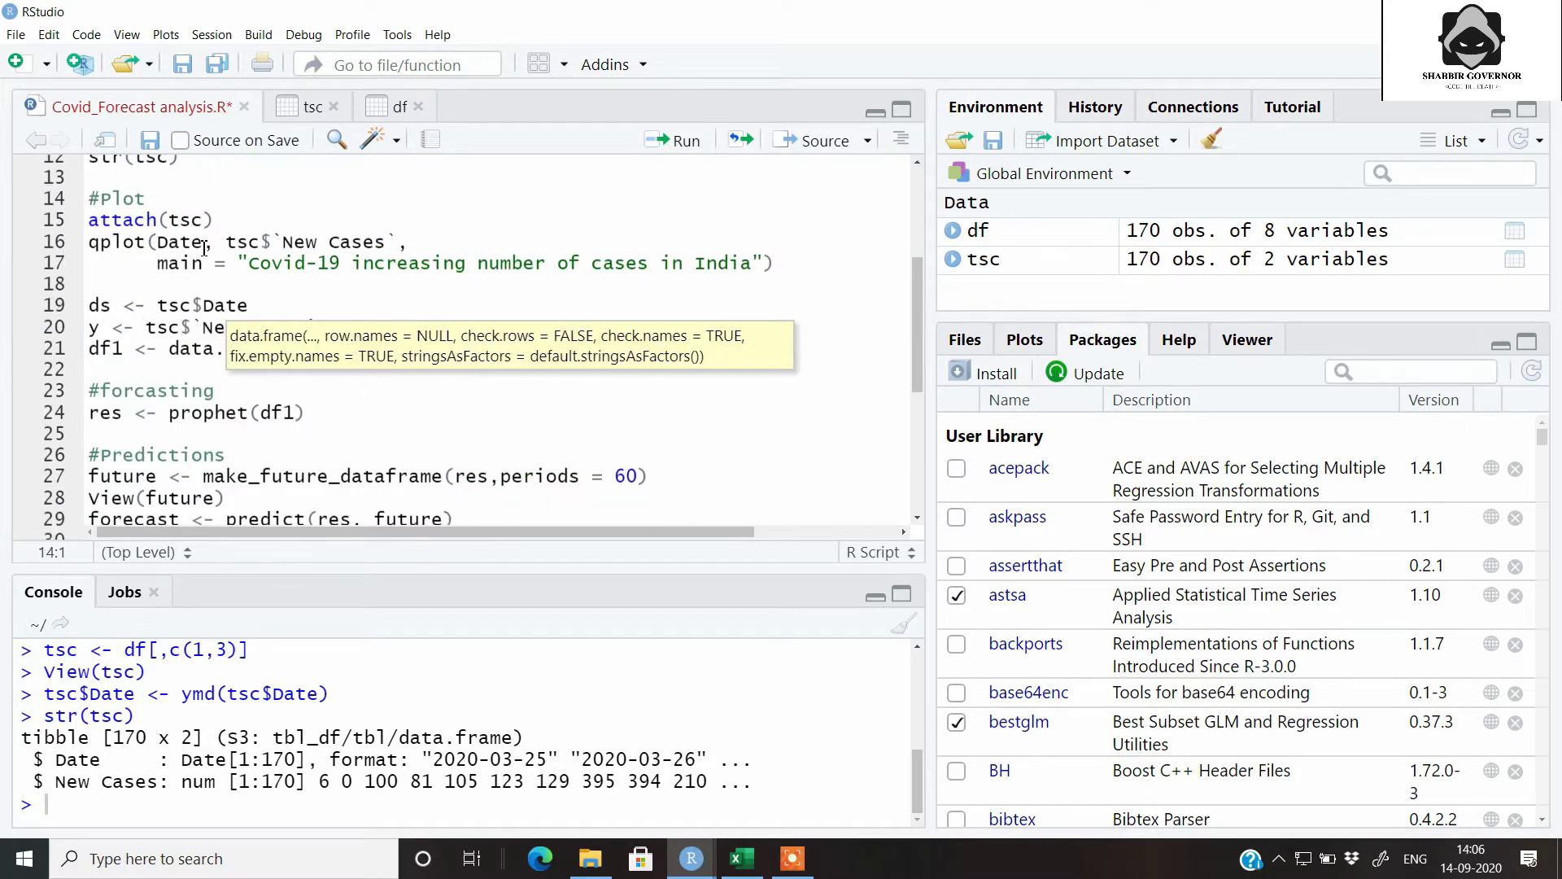
Attach tsc and qplot New Cases over Date, shown maximized in Plot Zoom
key("ctrl+Return")
key("ctrl+Return")
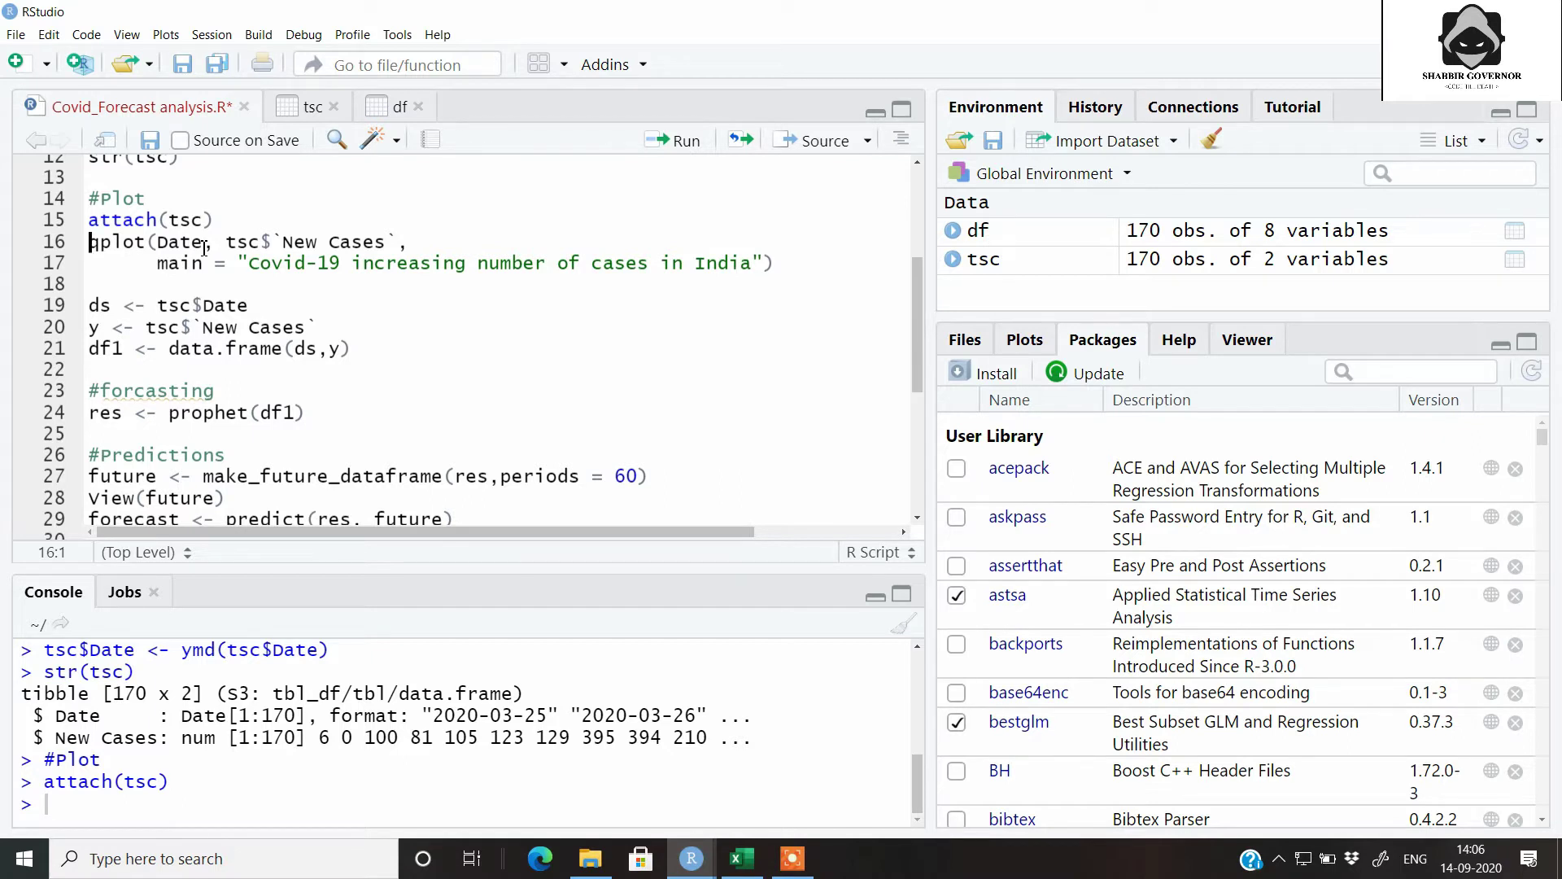
key("ctrl+Return")
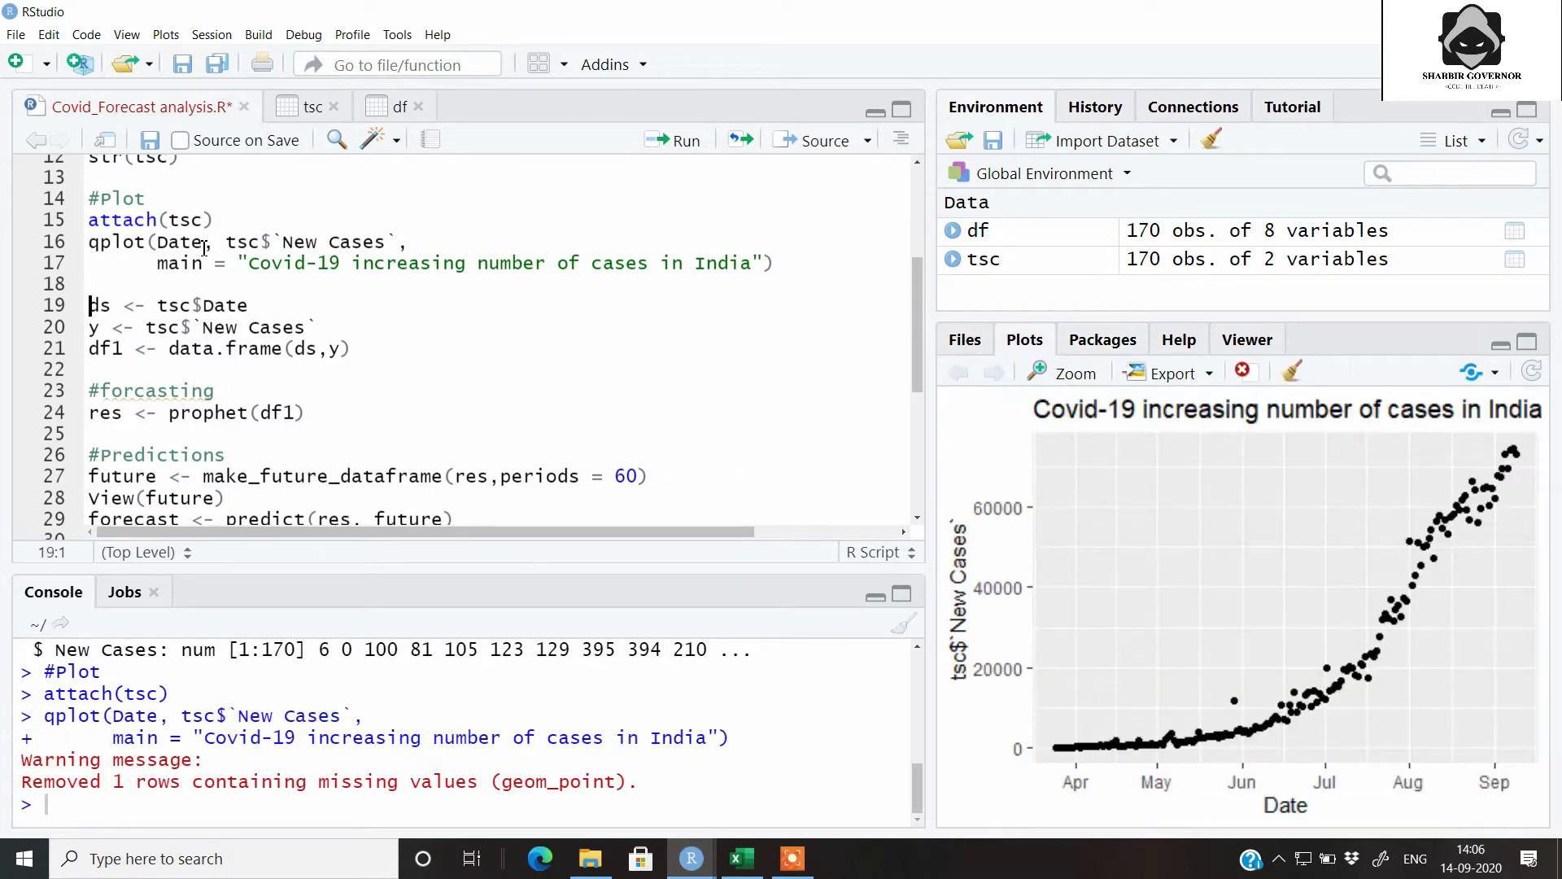
left_click(1076, 374)
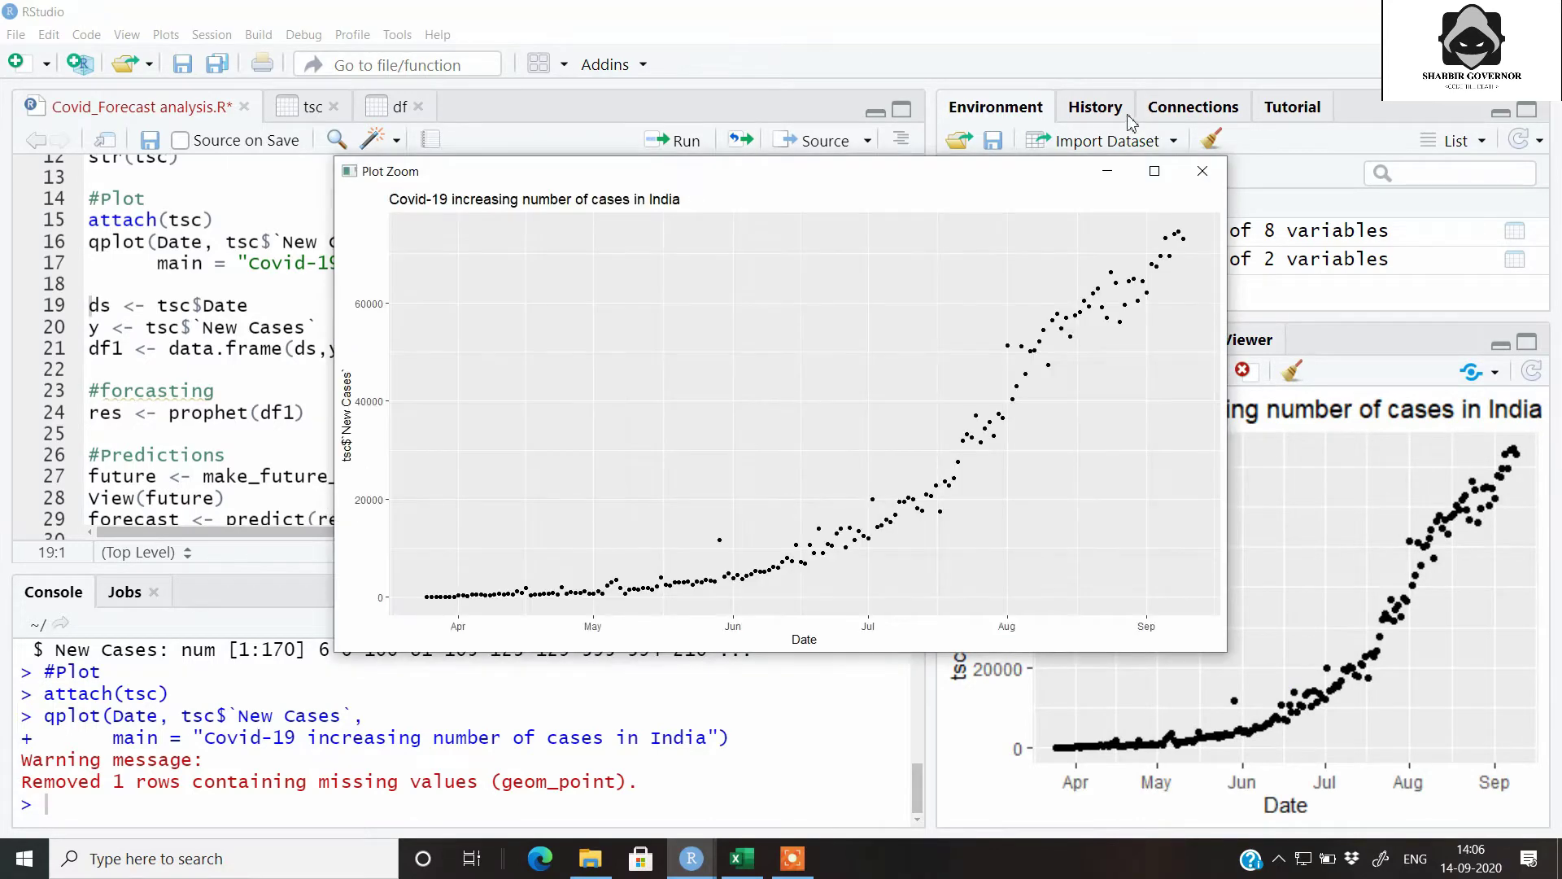
left_click(1155, 171)
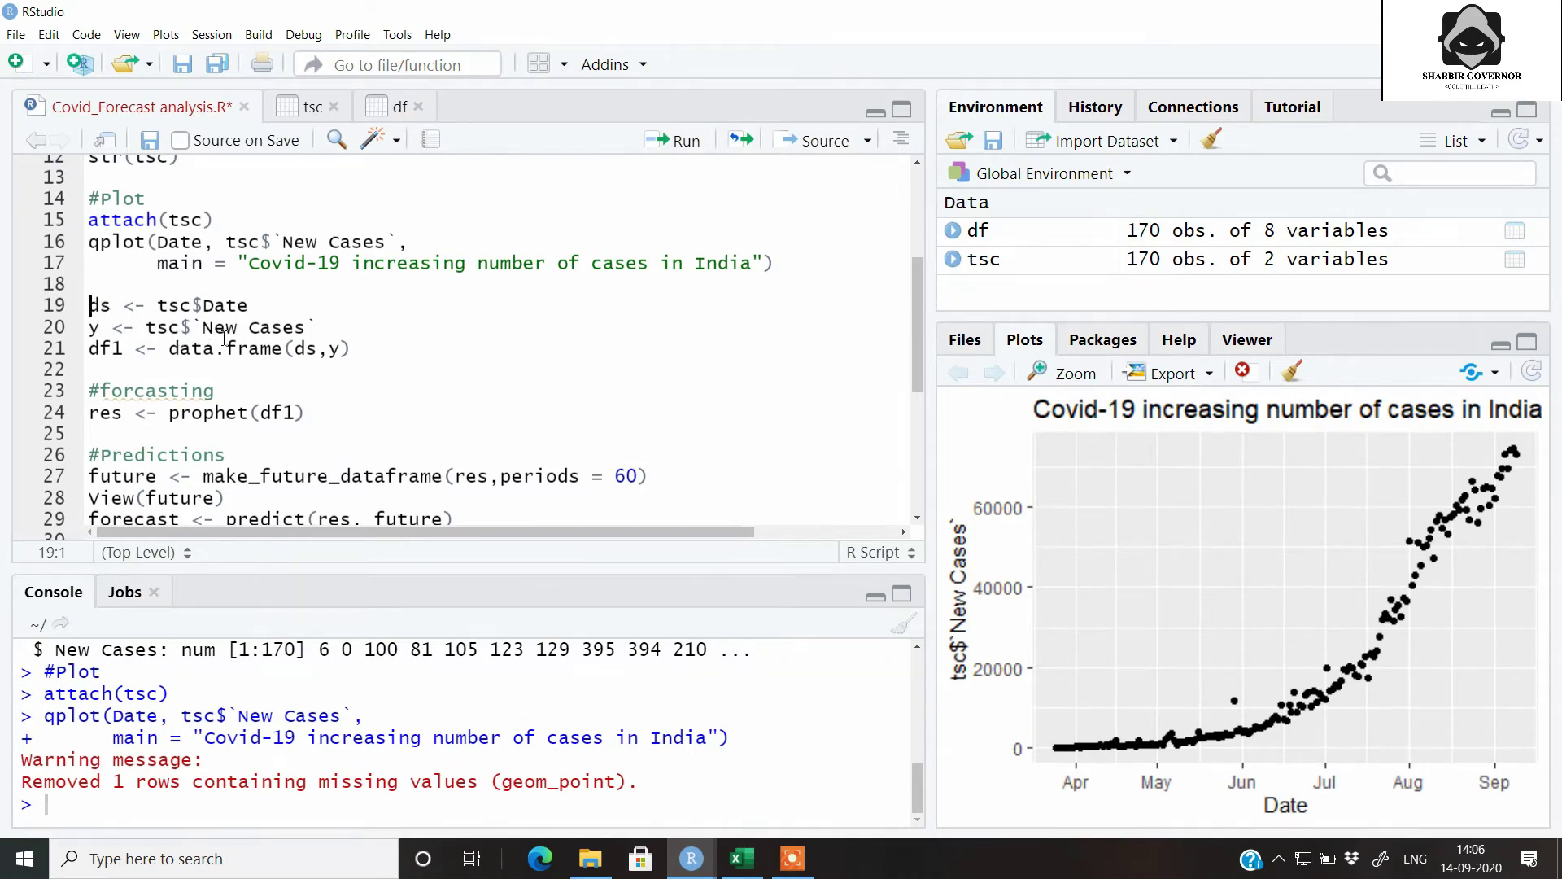
Create ds from Date and y from New Cases, combining them into the 170-row df1
left_click(278, 305)
key("ctrl+Return")
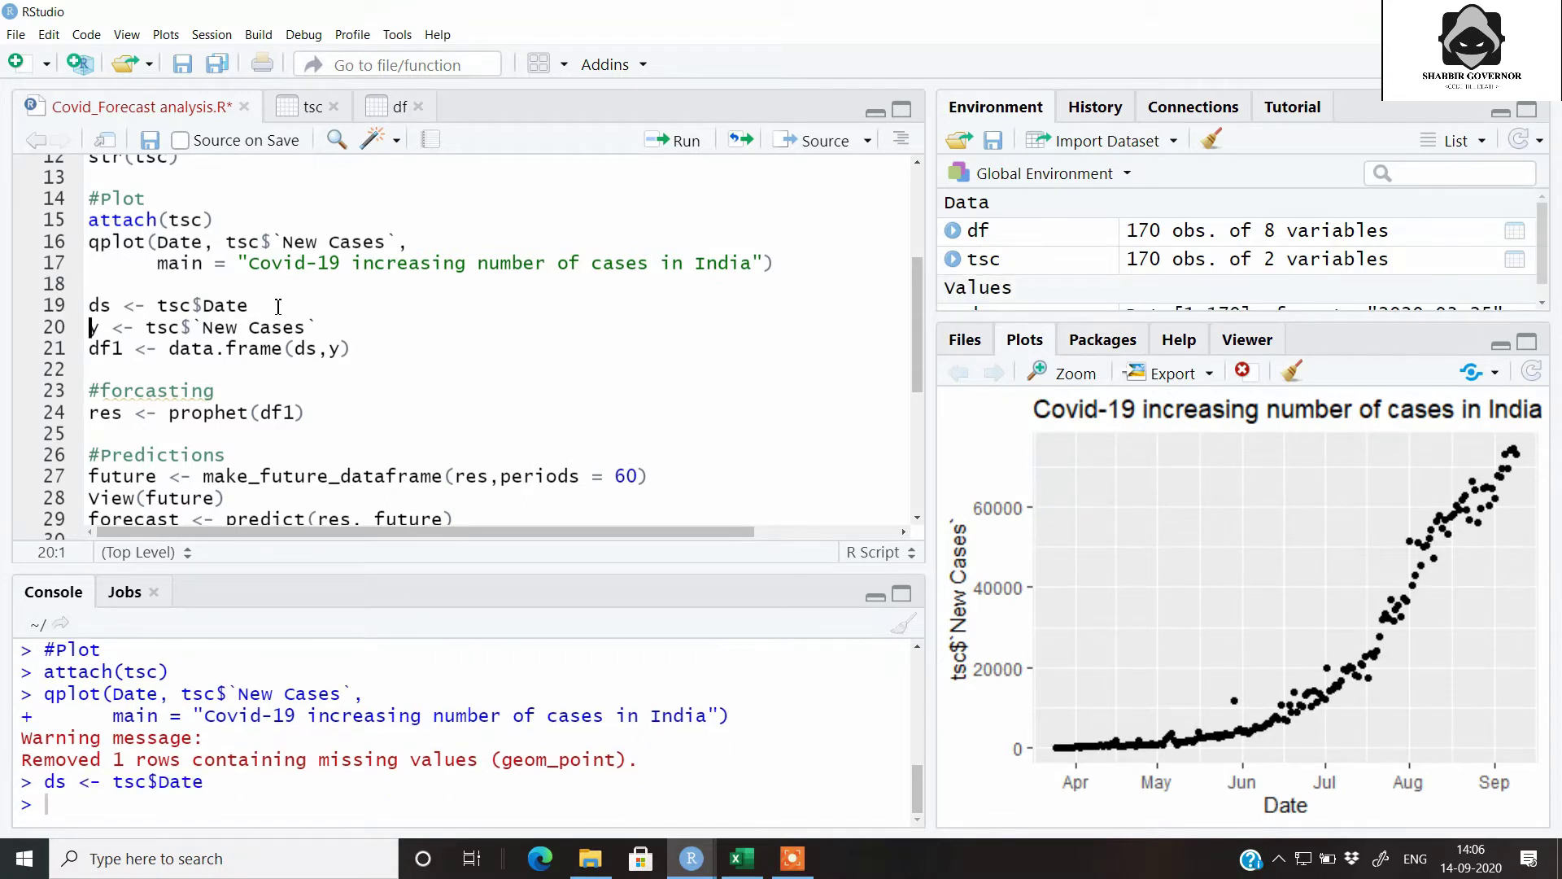
key("ctrl+Return")
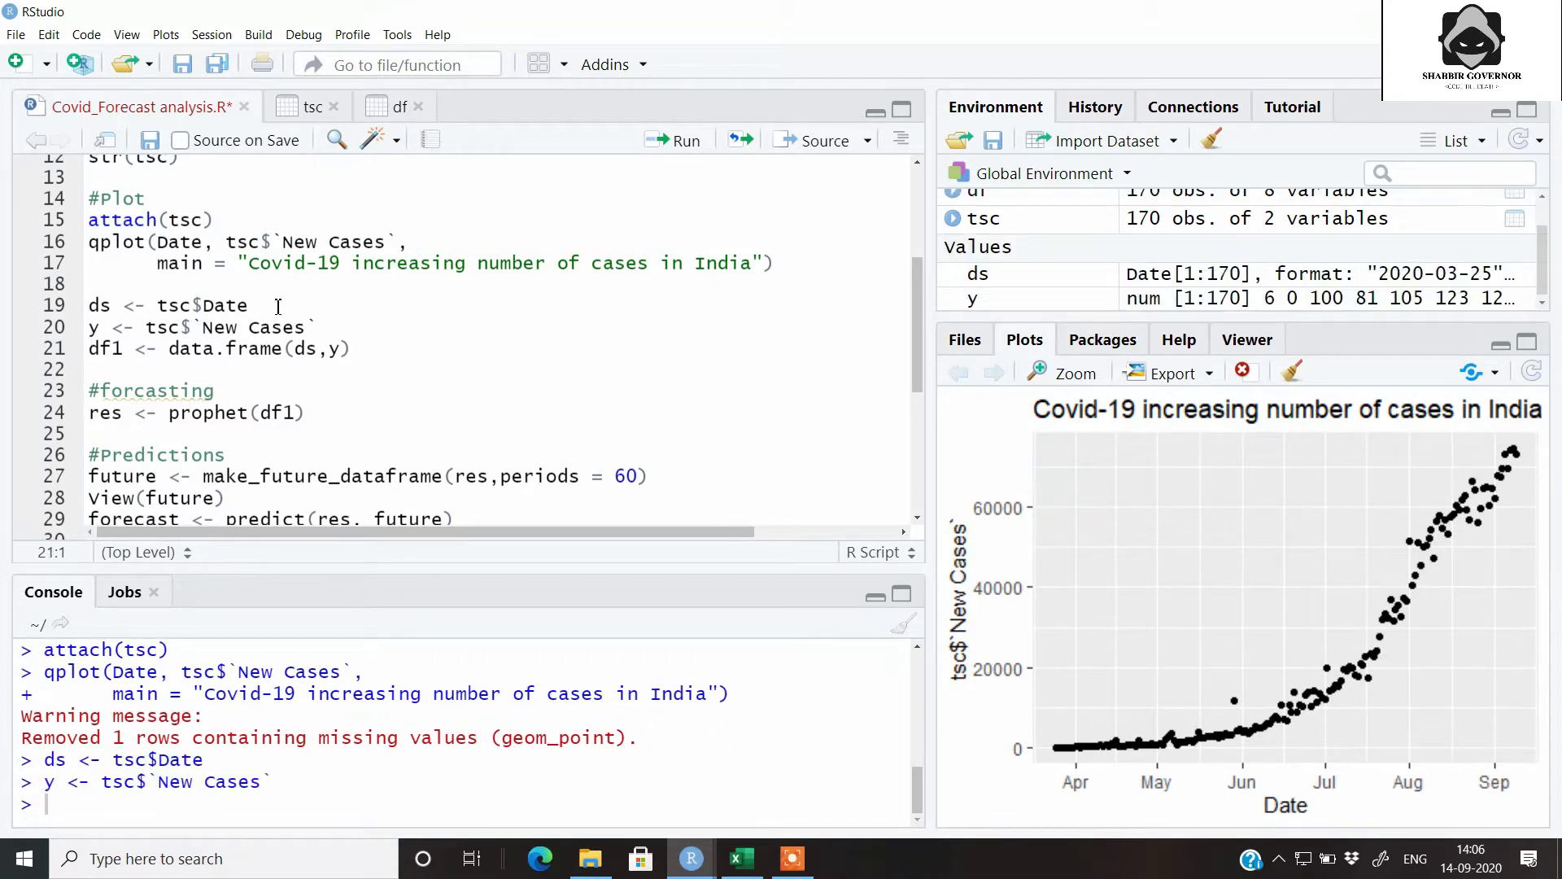
key("ctrl+Return")
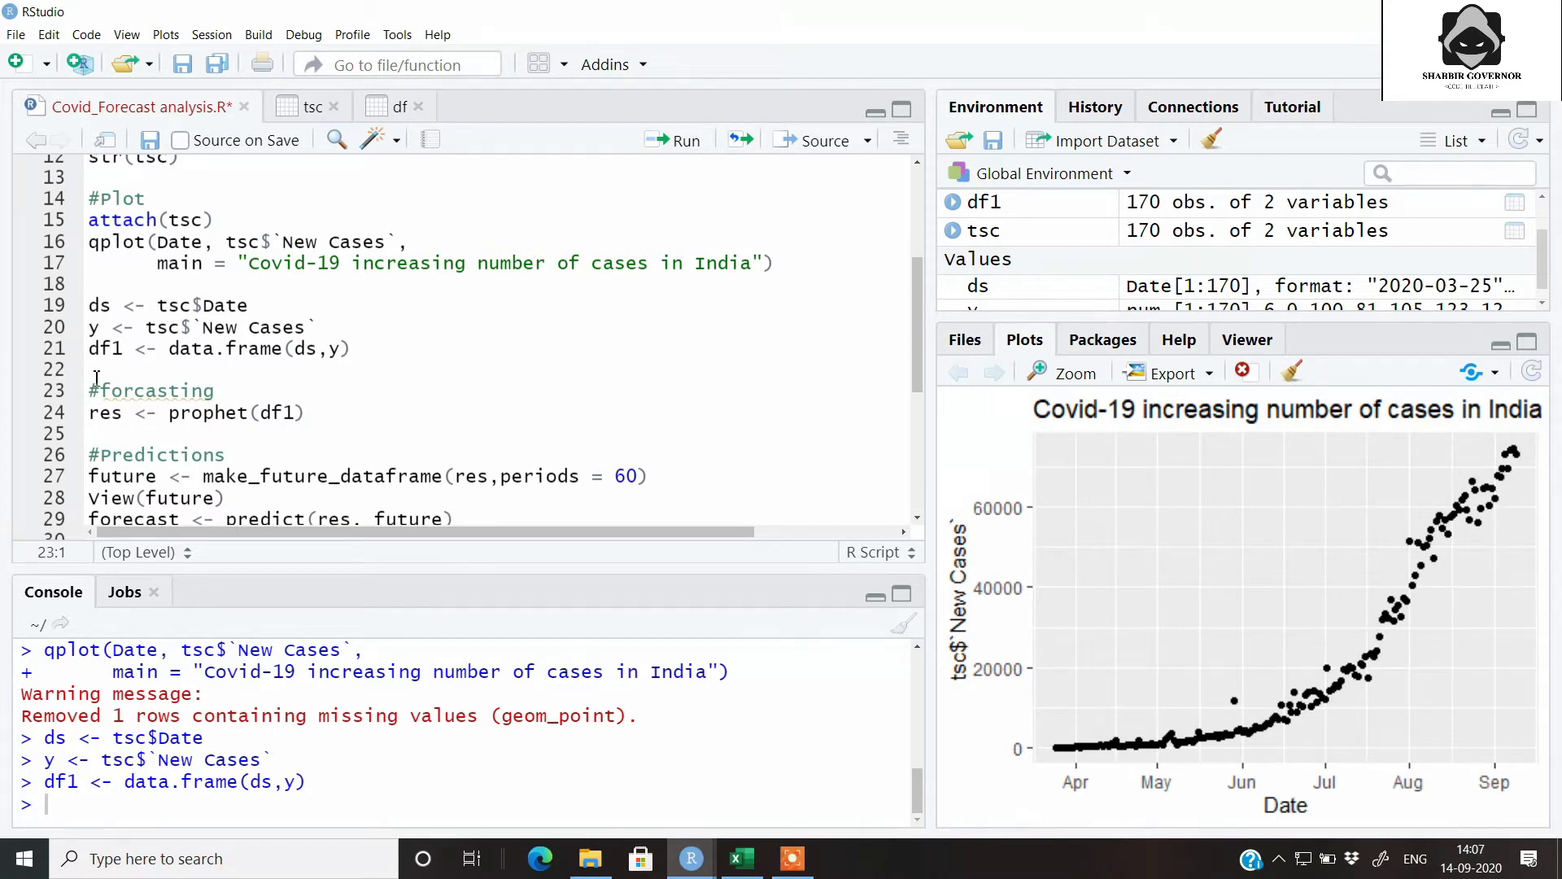
scroll(105, 434, "down", 2)
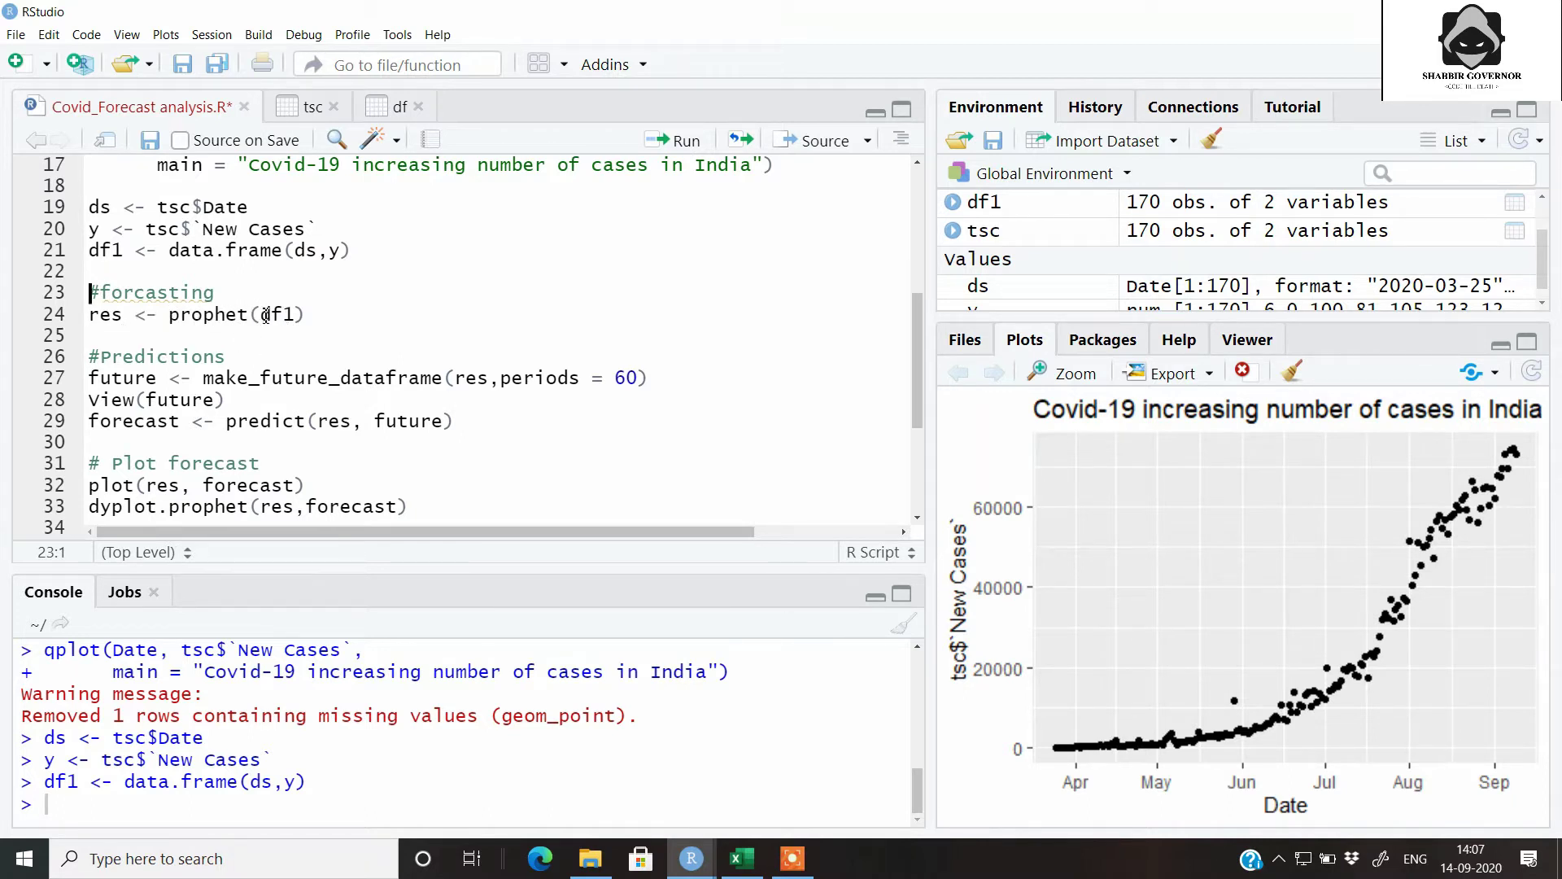
Fit the prophet model res to df1
left_click_drag(259, 313, 301, 313)
left_click_drag(90, 315, 129, 316)
left_click(132, 315)
key("ctrl+Return")
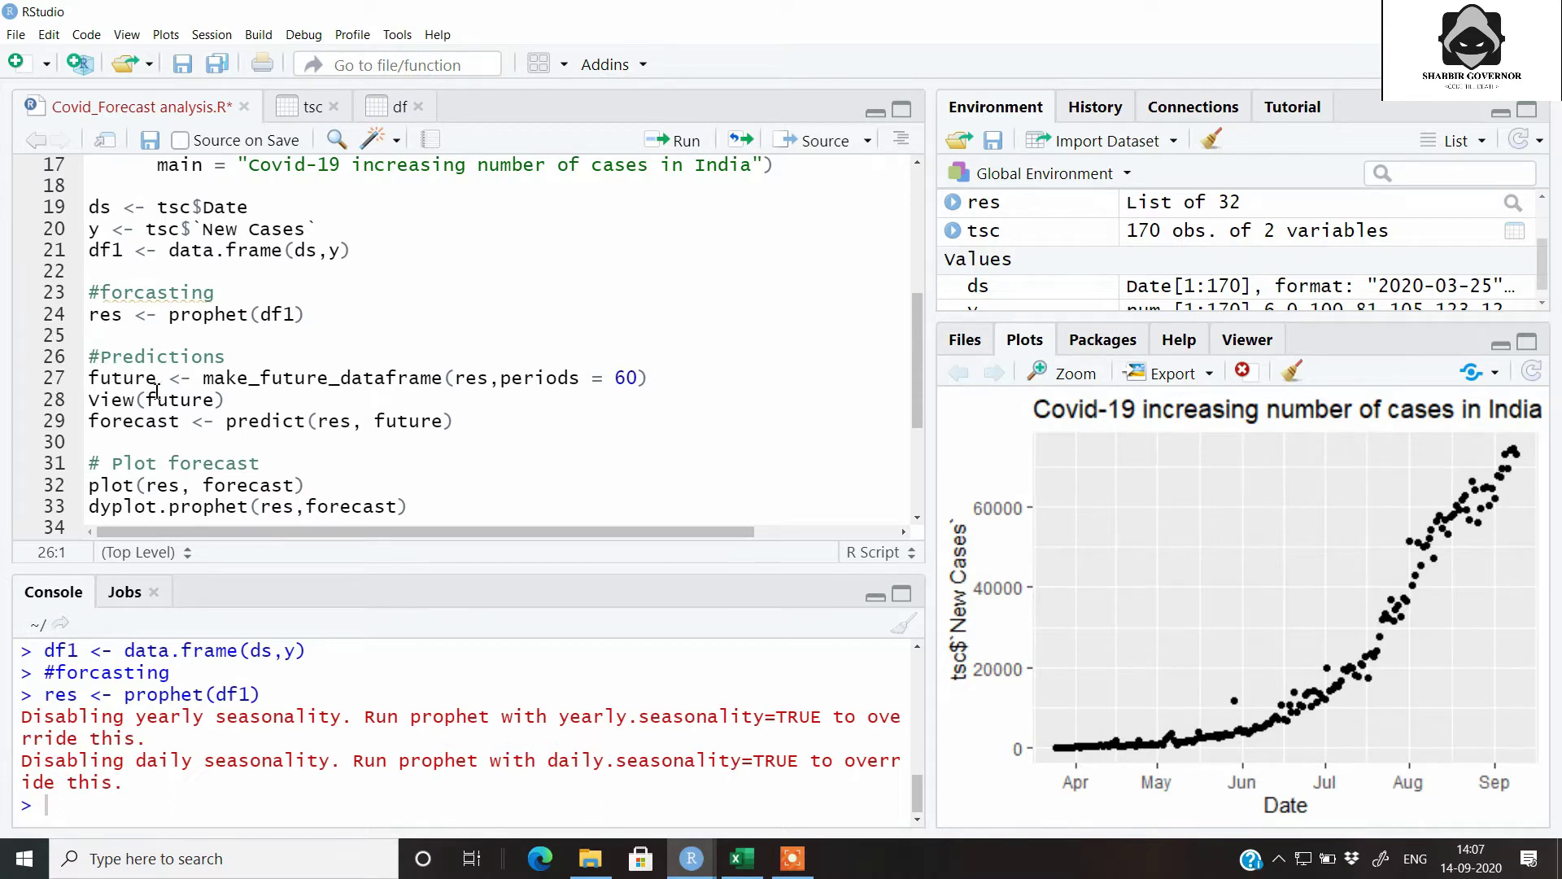
Recheck the tsc table, then review line 27's make_future_dataframe call with res and periods
left_click(314, 107)
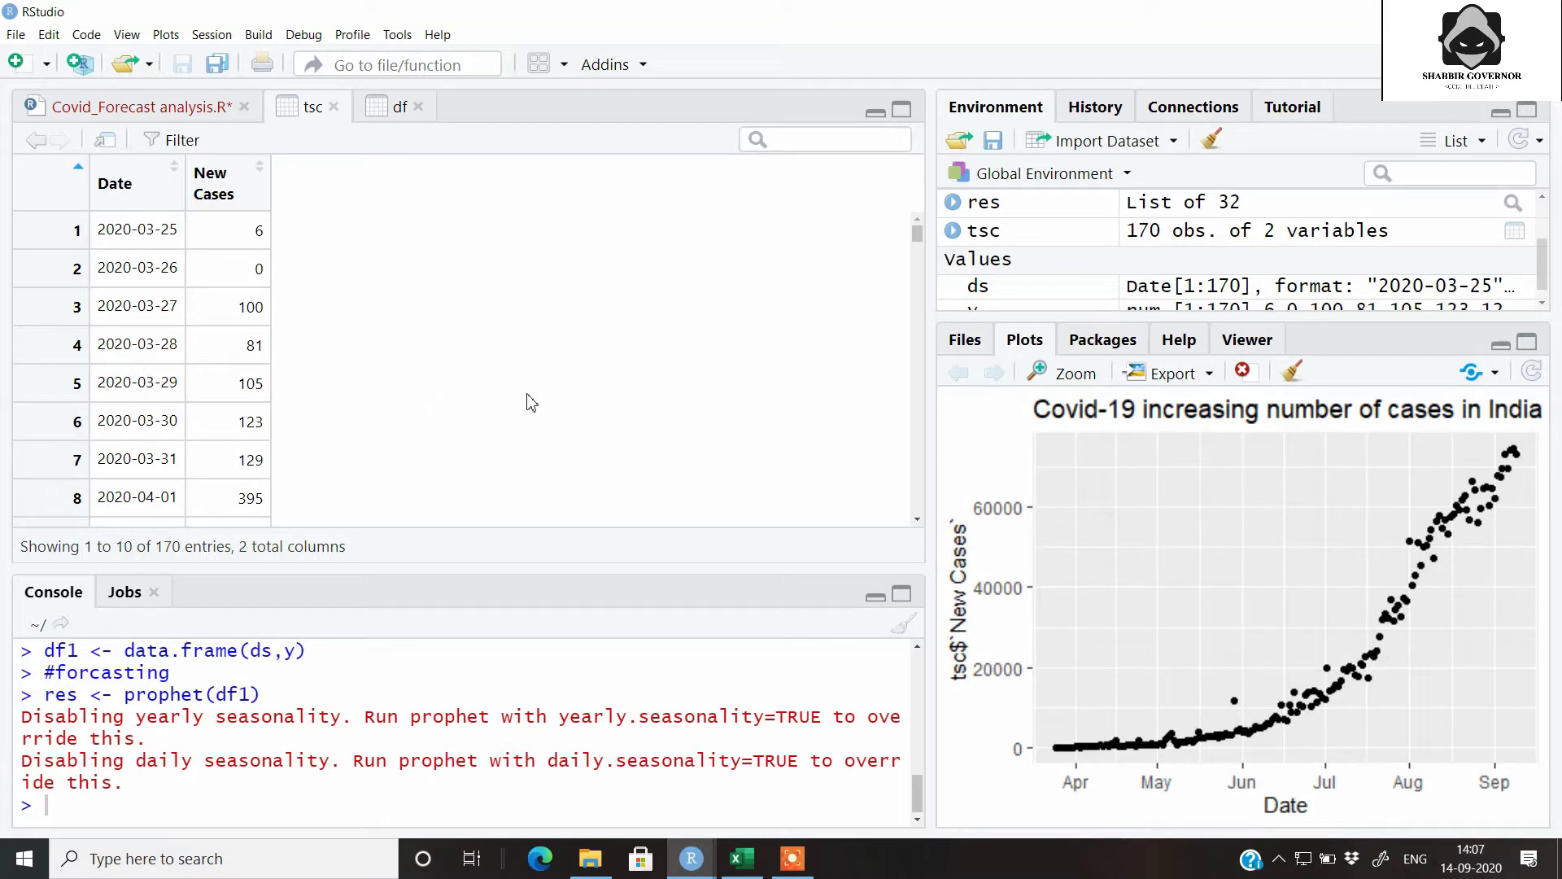
left_click(136, 106)
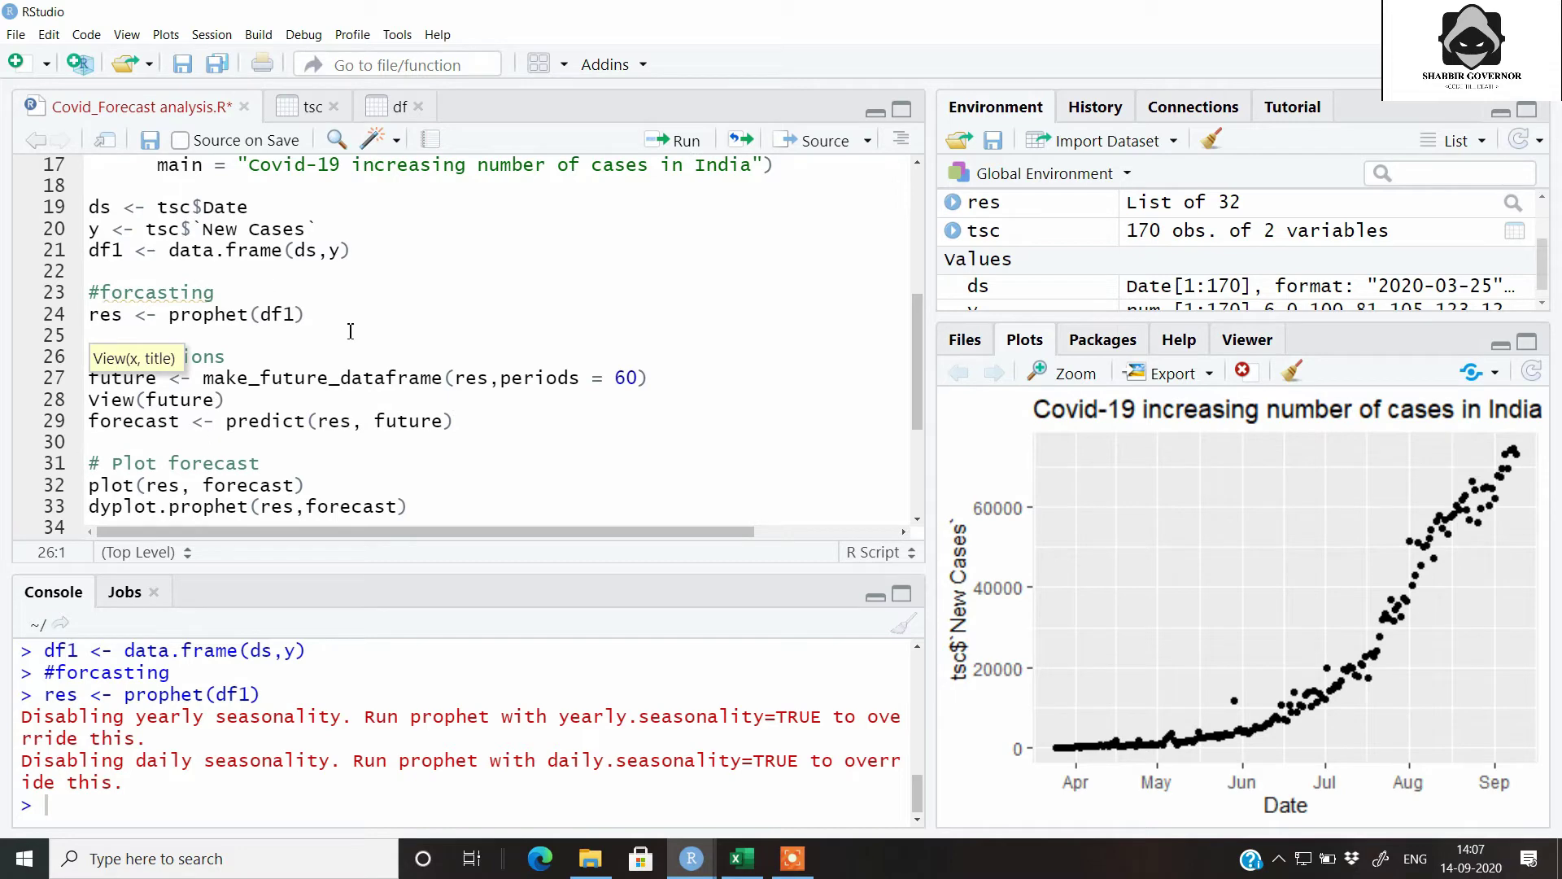
left_click(310, 356)
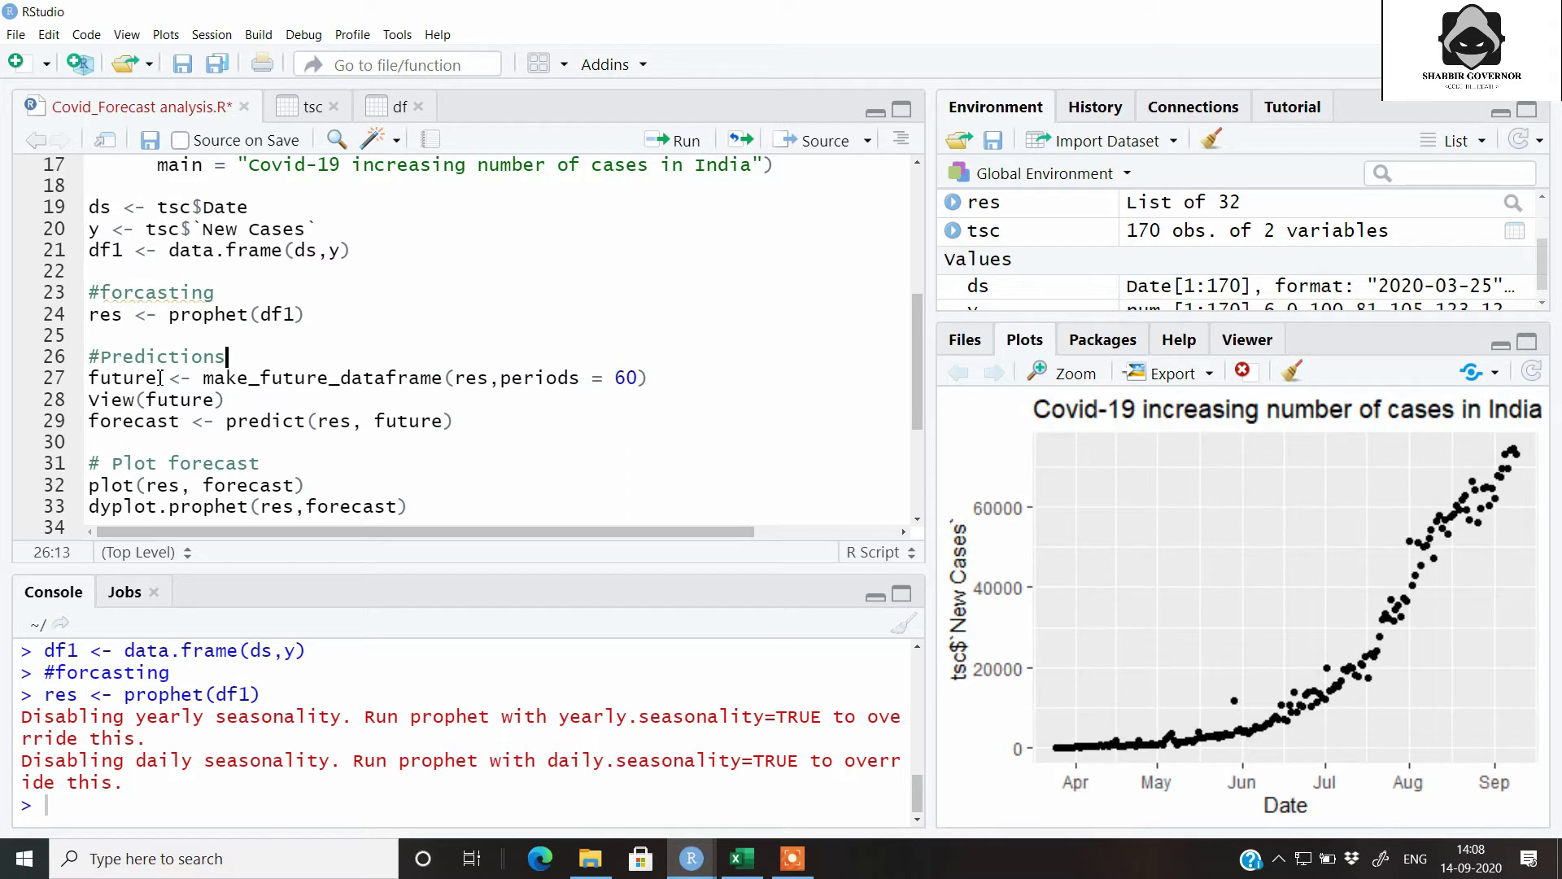
left_click(91, 380)
left_click_drag(90, 379, 428, 382)
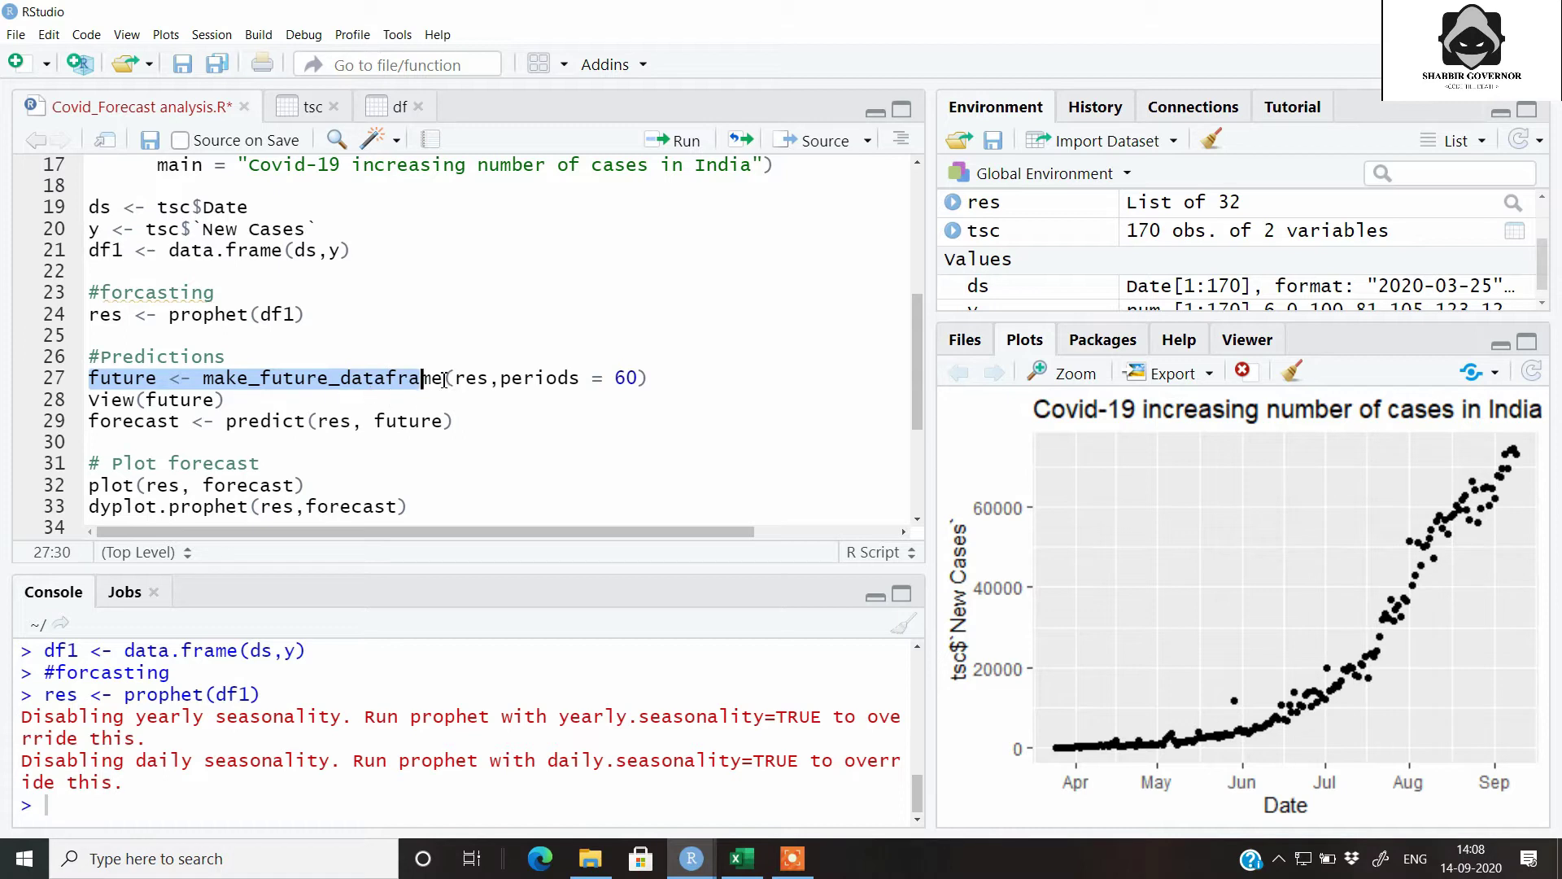
left_click(445, 379)
left_click_drag(454, 378, 493, 376)
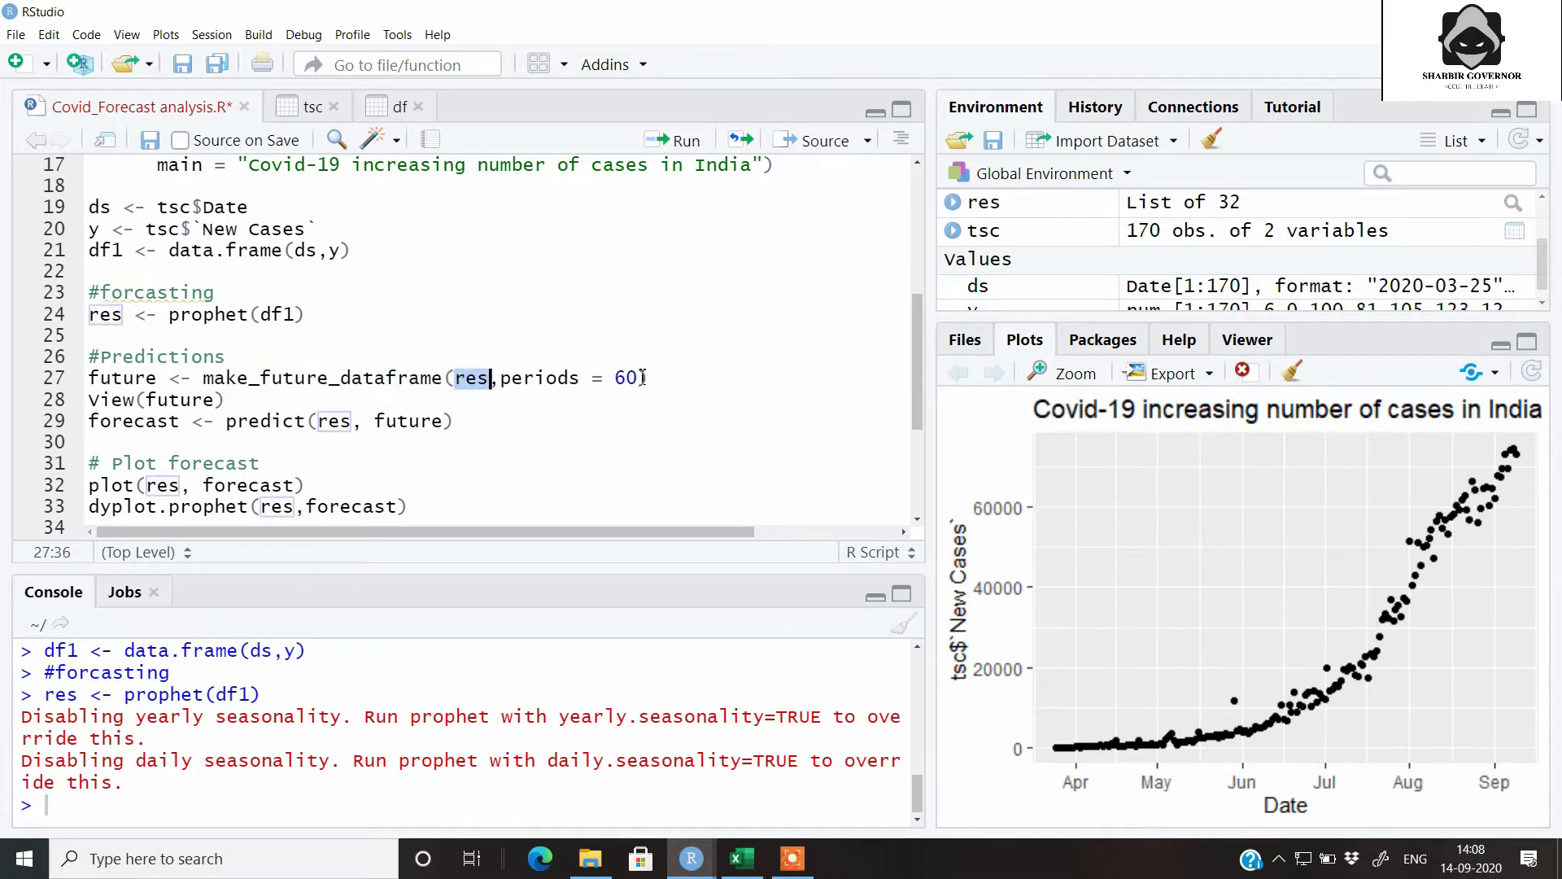
left_click(581, 377)
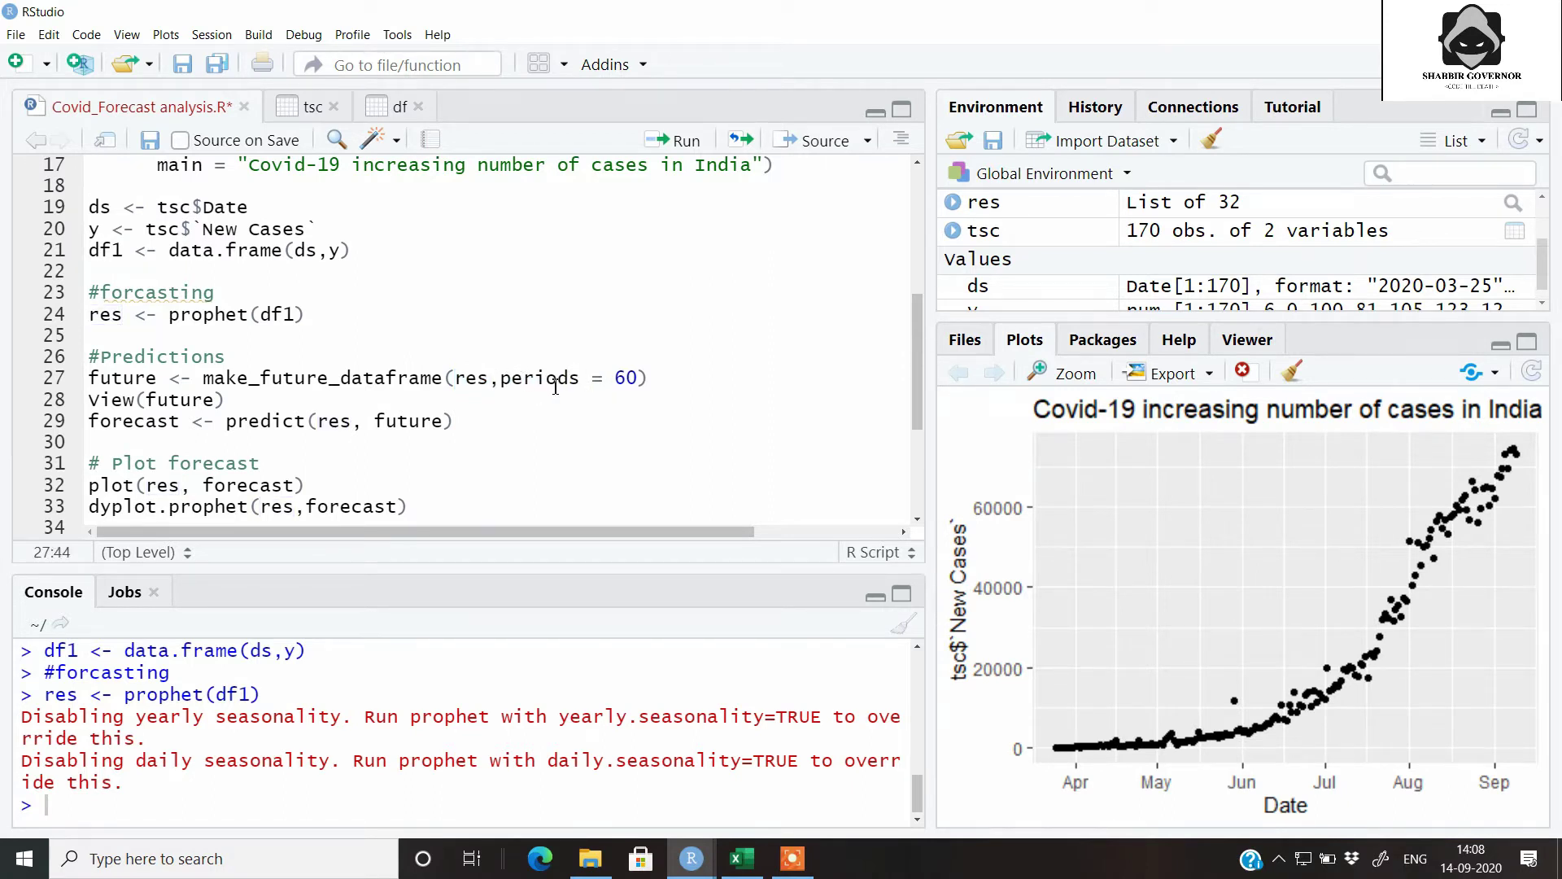
left_click(652, 377)
key("ctrl+Return")
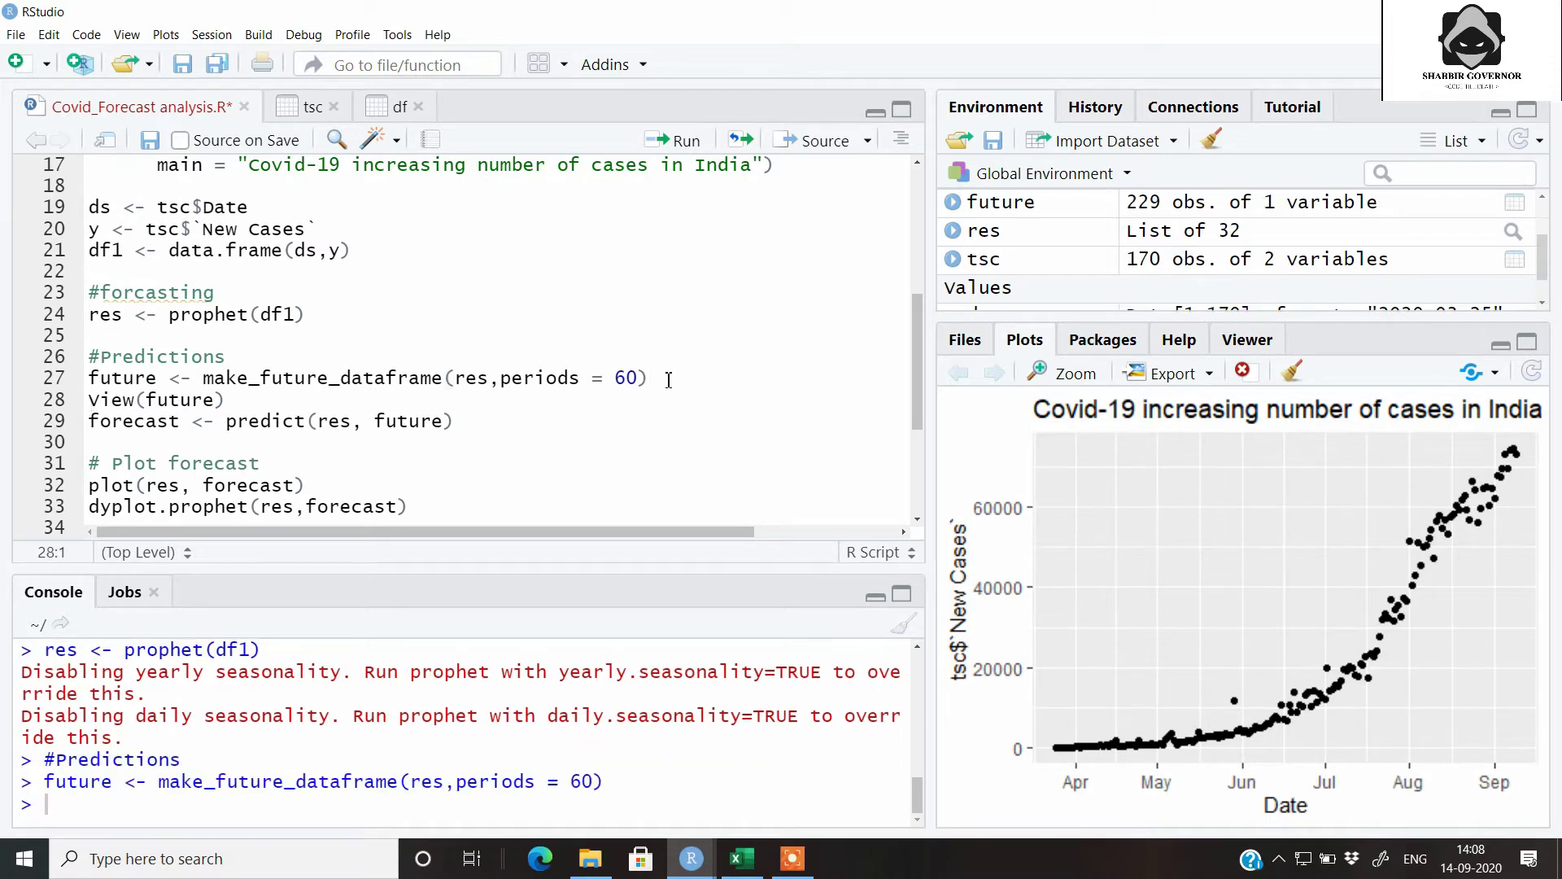
key("ctrl+Return")
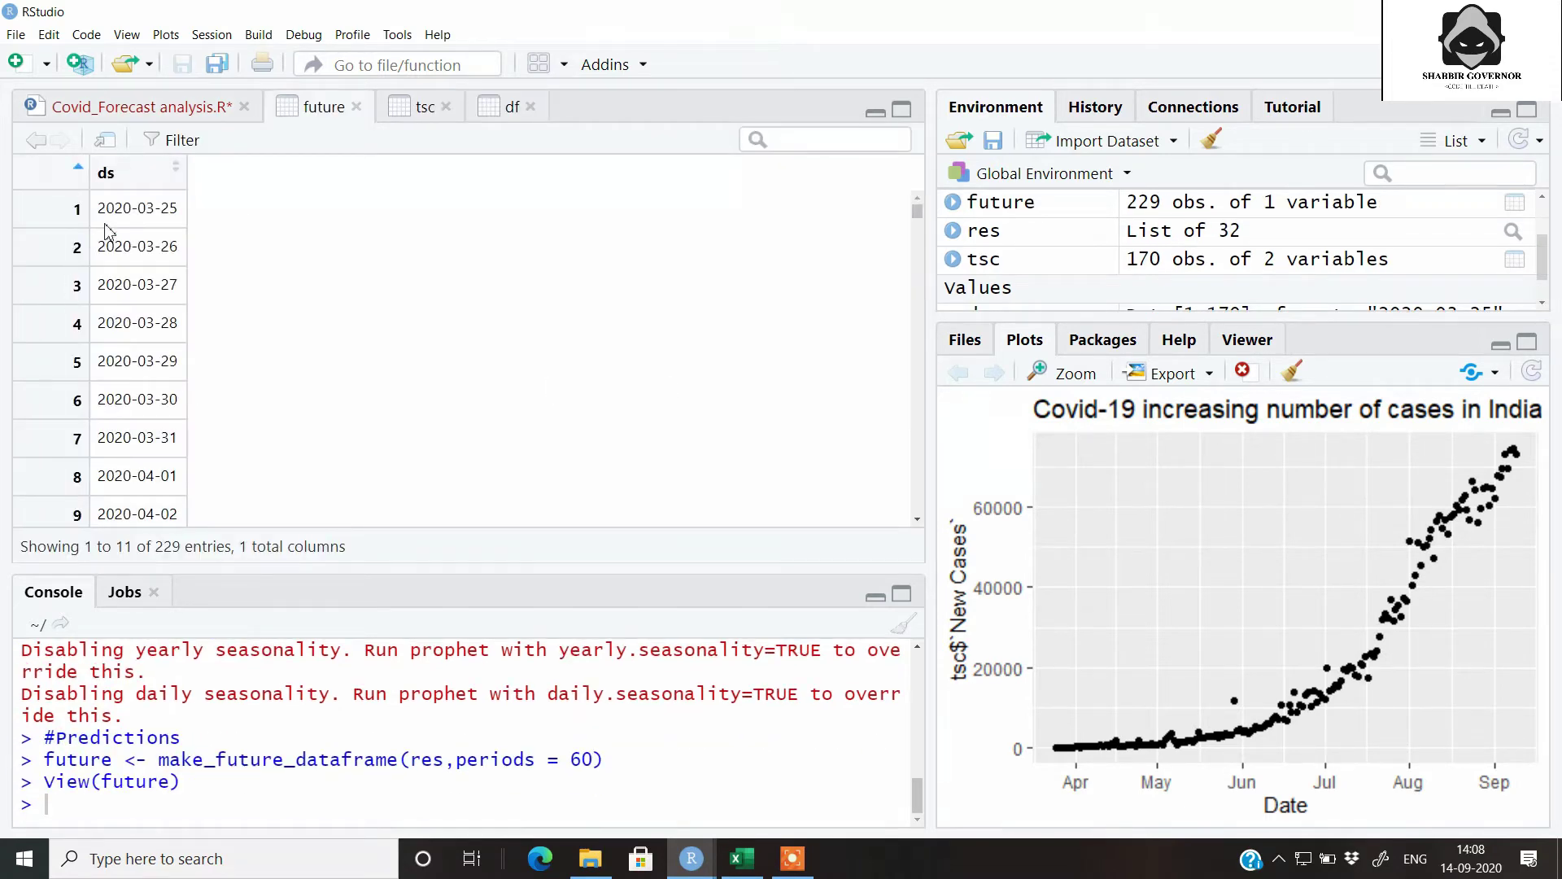
left_click_drag(919, 211, 919, 517)
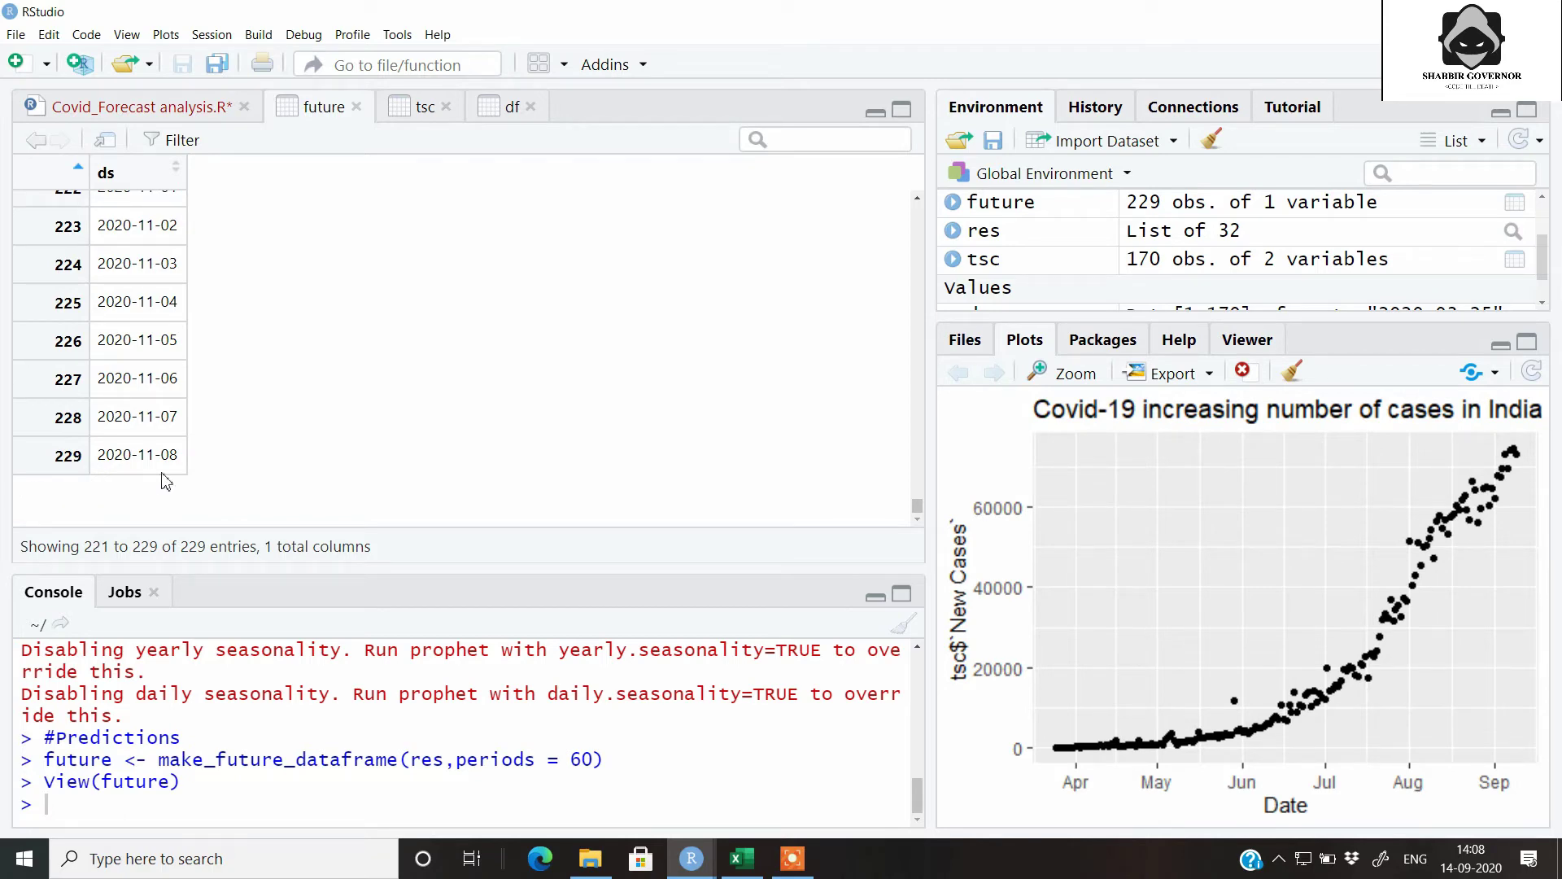
scroll(111, 461, "up", 3)
scroll(111, 460, "up", 3)
scroll(112, 460, "up", 3)
scroll(111, 460, "up", 3)
scroll(112, 464, "up", 3)
scroll(111, 465, "up", 3)
scroll(107, 461, "up", 3)
scroll(104, 461, "up", 3)
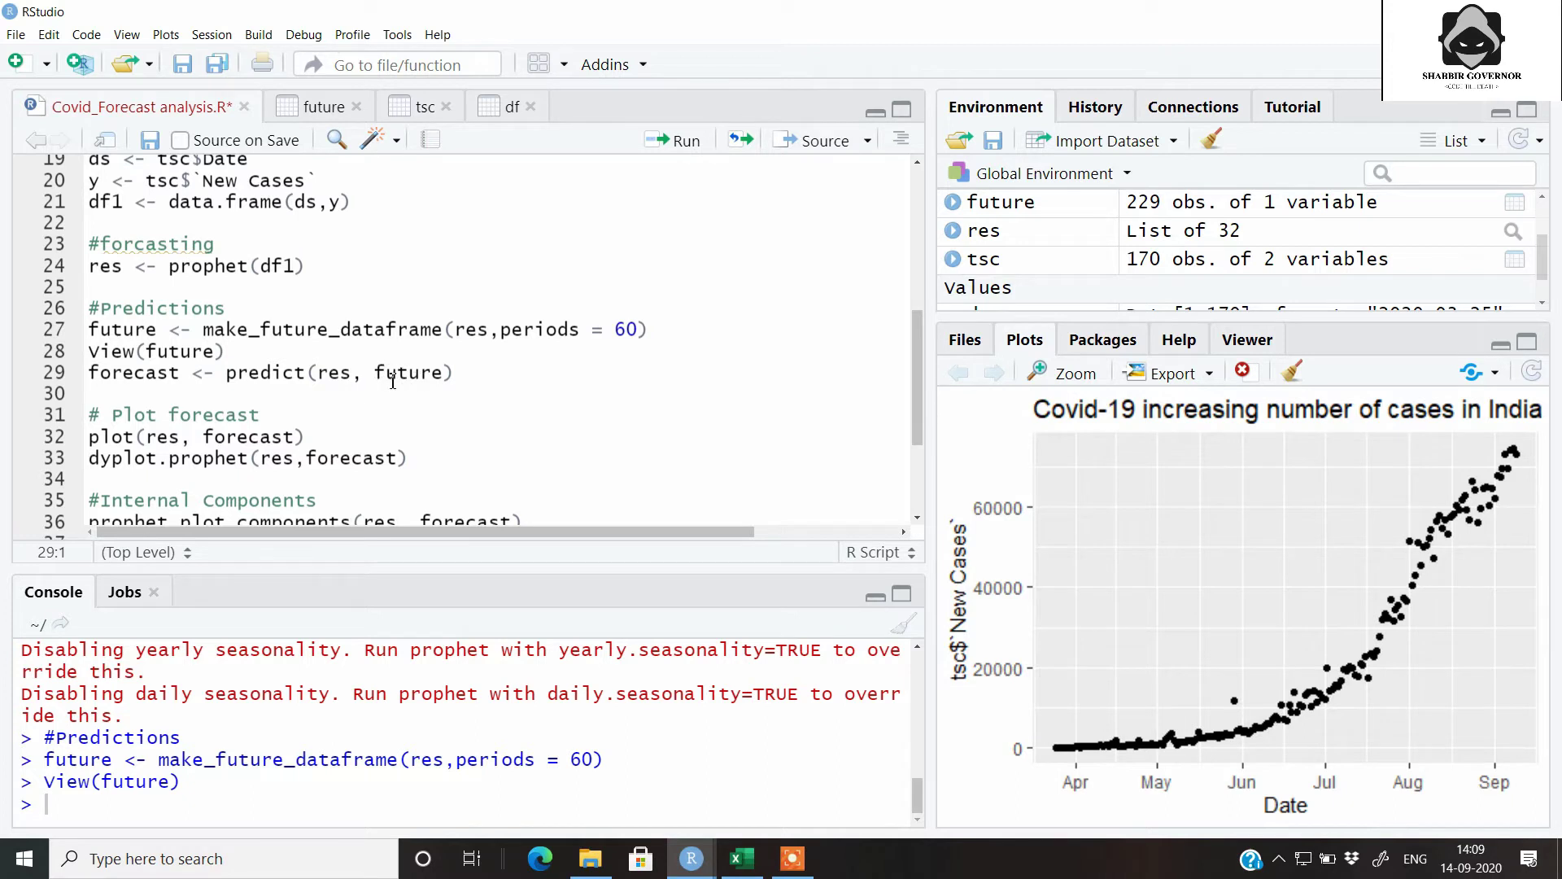
Predict the 229-row forecast from res and future, then inspect its plot enlarged to full screen
key("ctrl+Return")
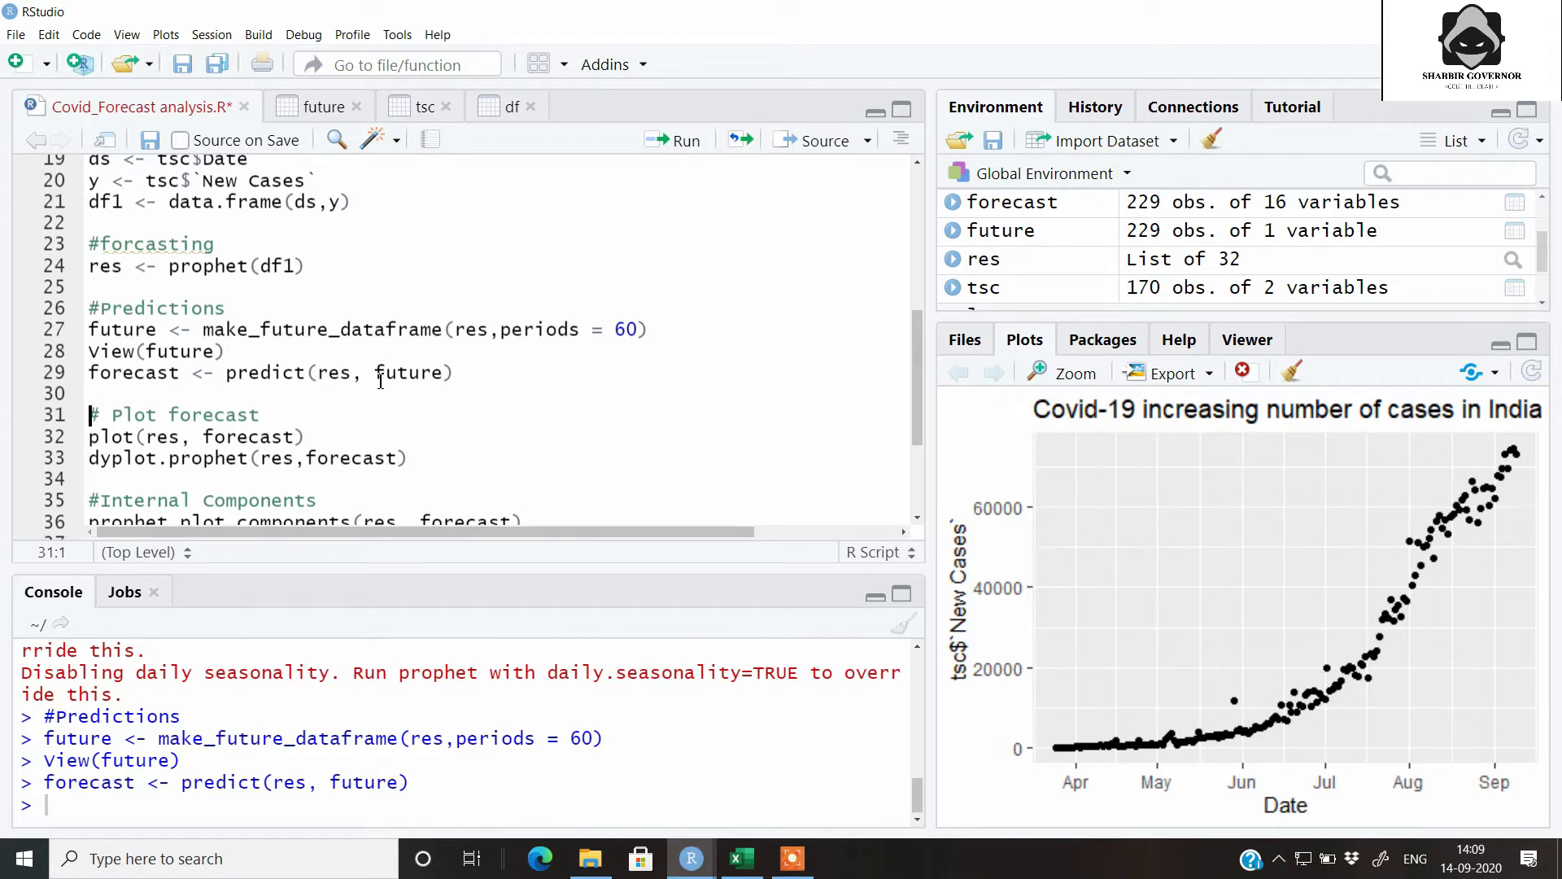
scroll(224, 421, "down", 1)
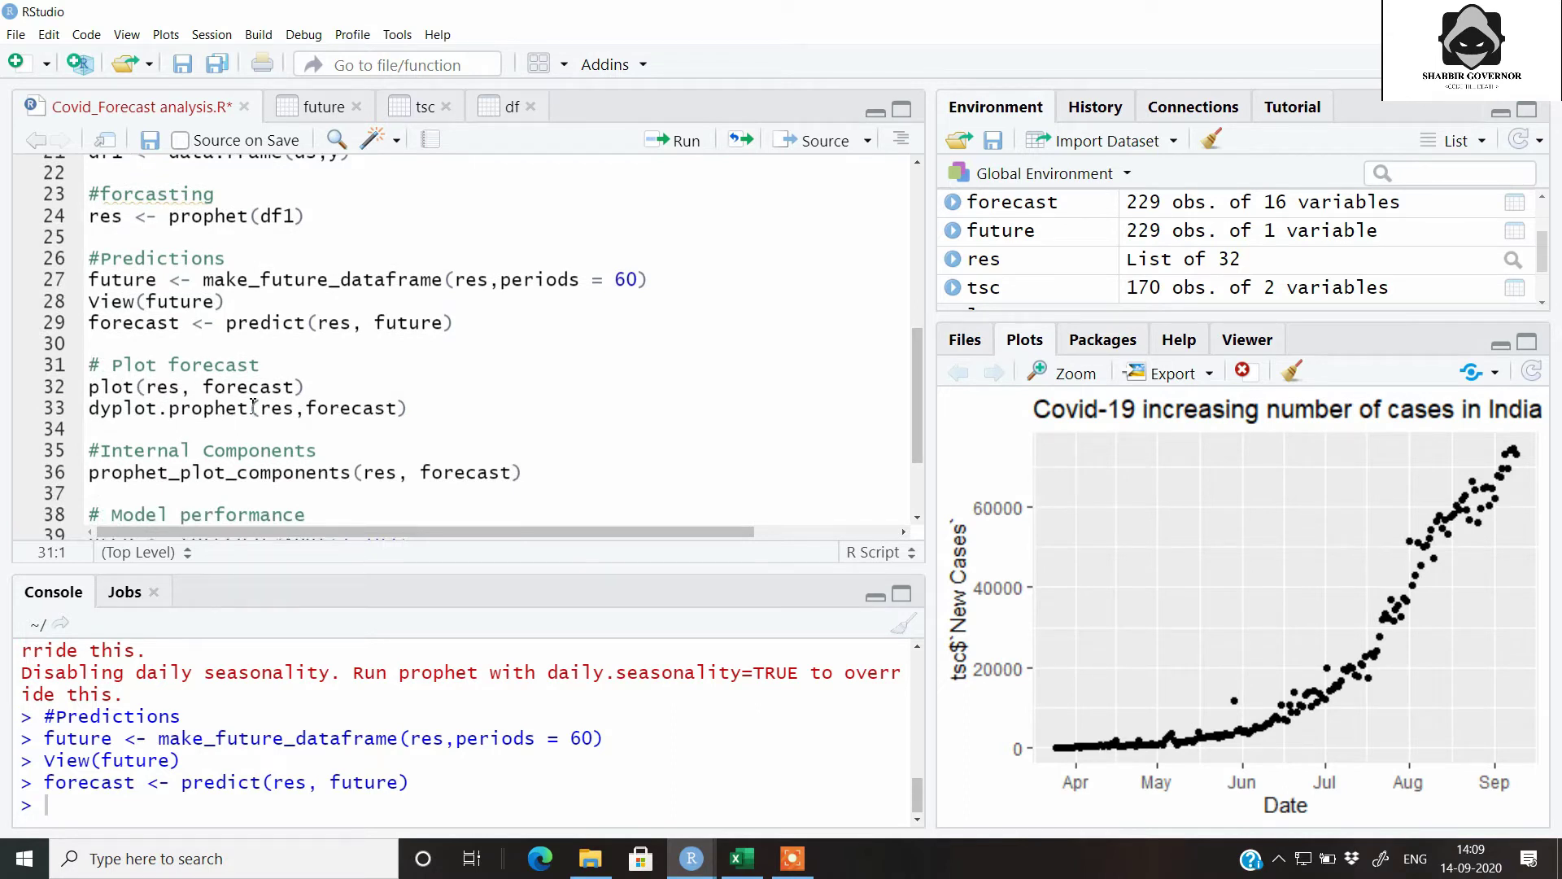
key("ctrl+Return")
key("ctrl+Return")
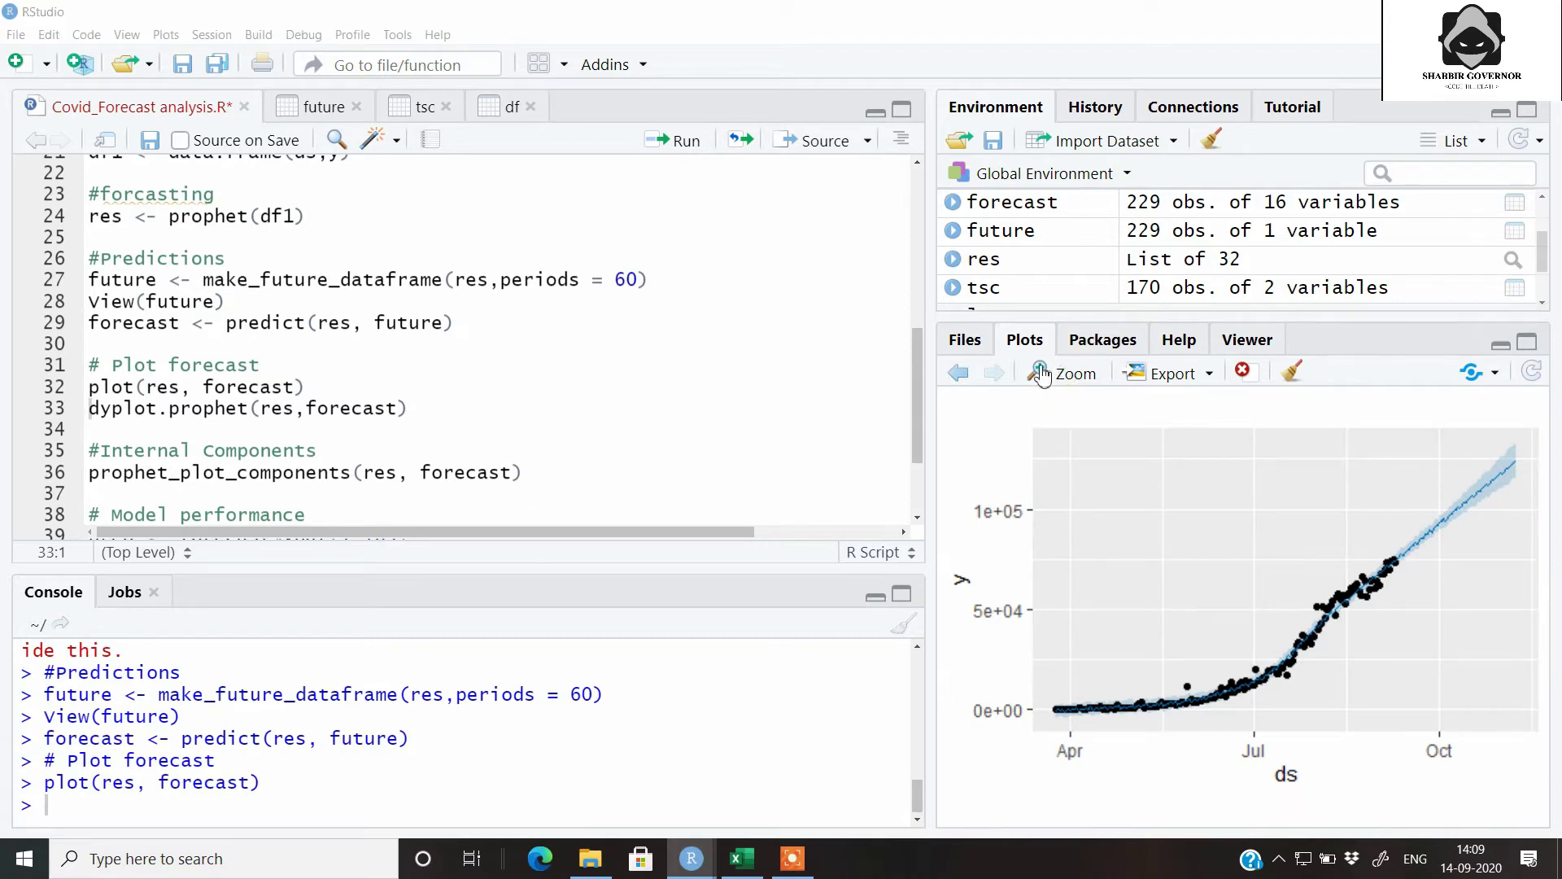
left_click(692, 858)
left_click(1003, 708)
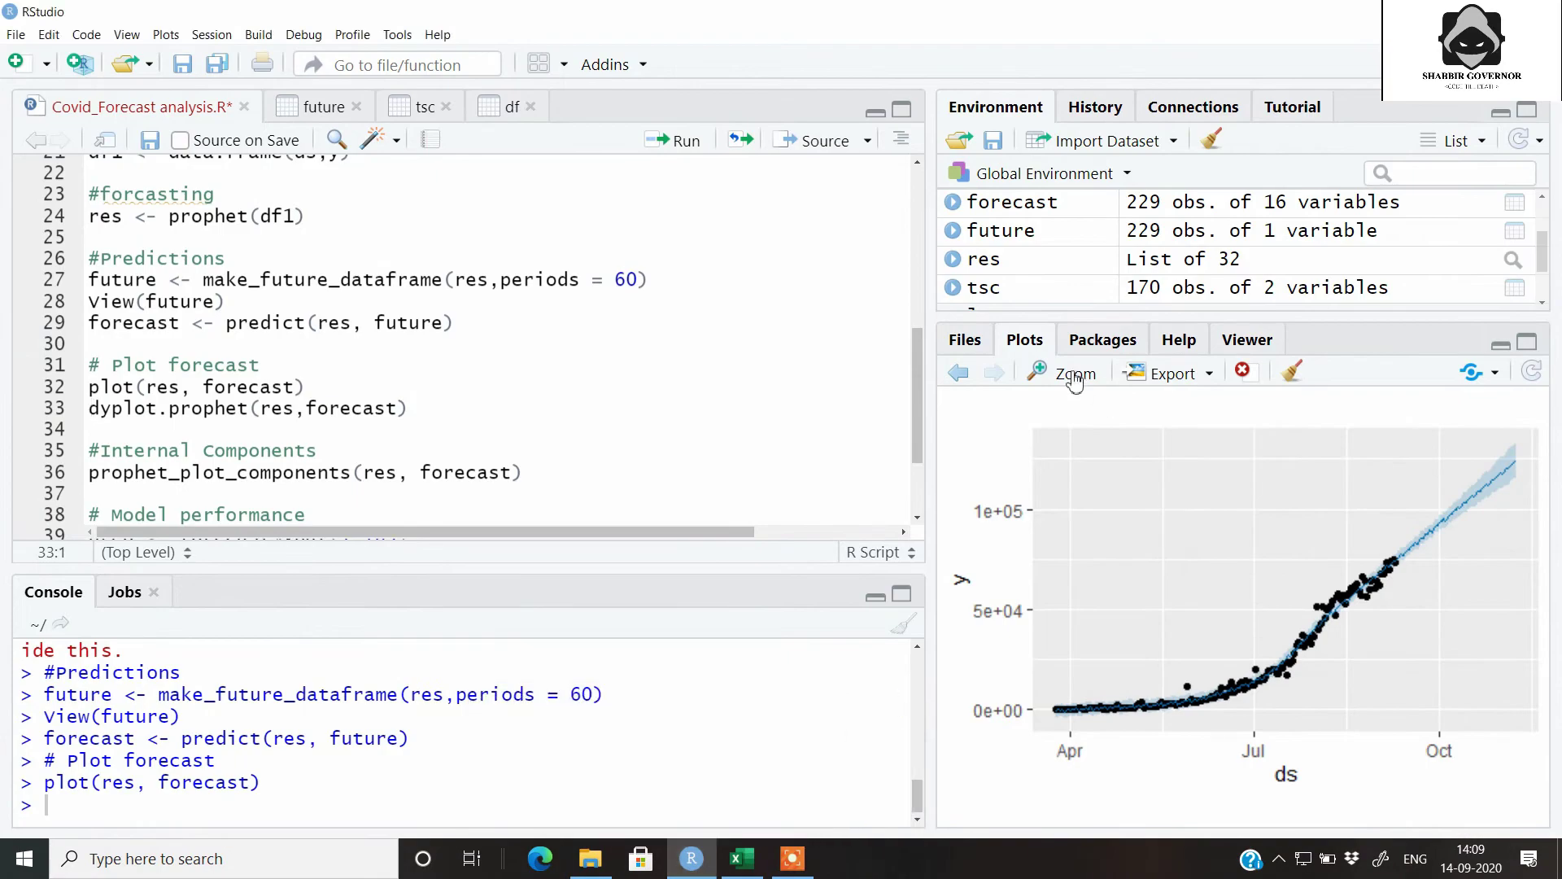
left_click(1065, 373)
double_click(1147, 171)
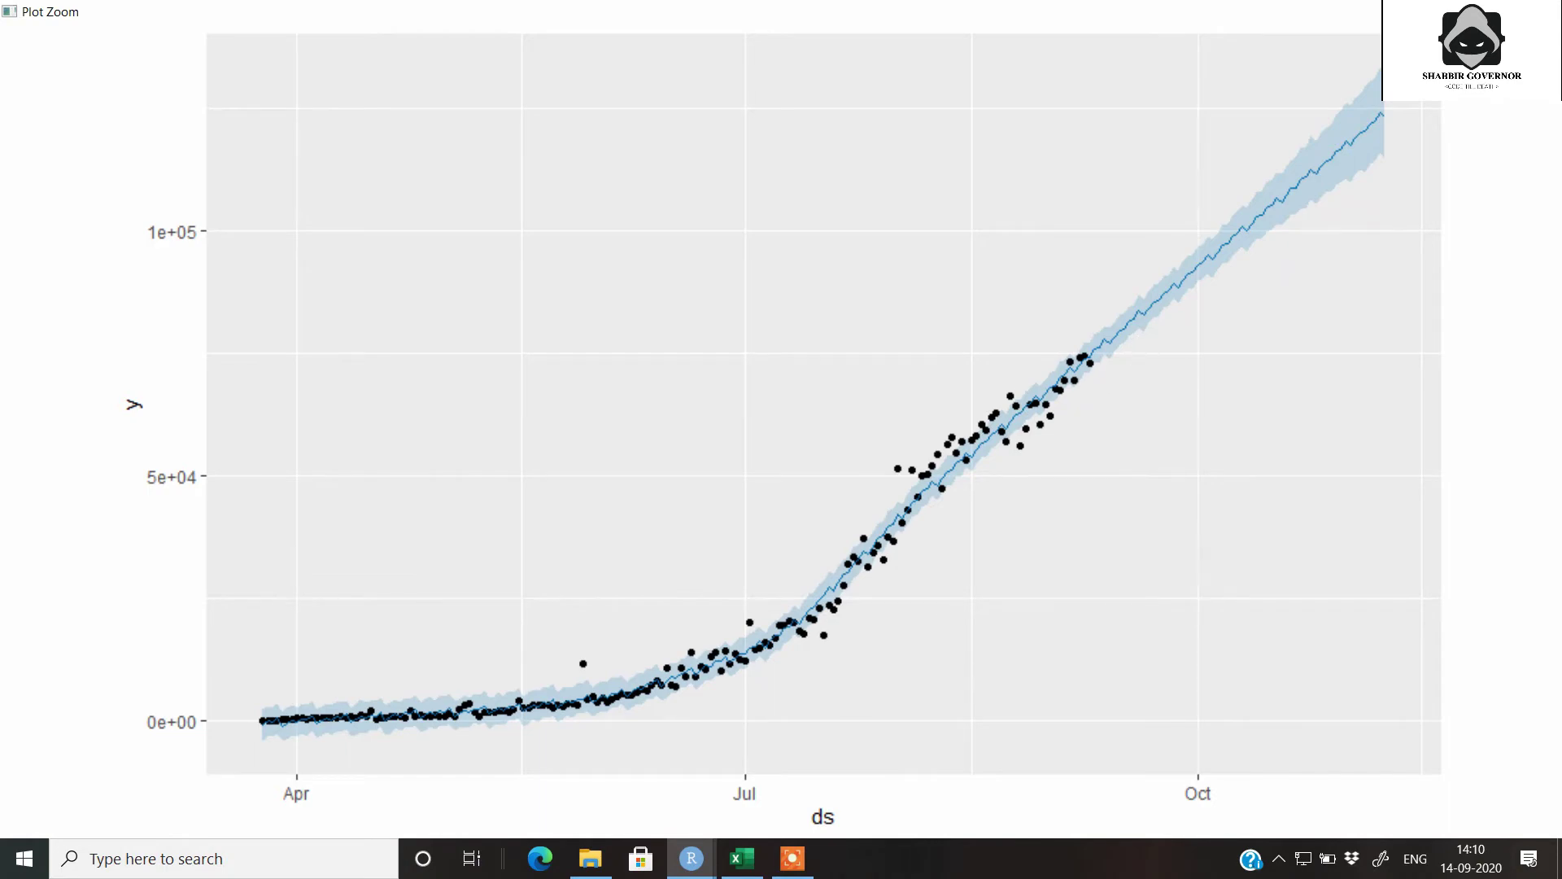
left_click(692, 859)
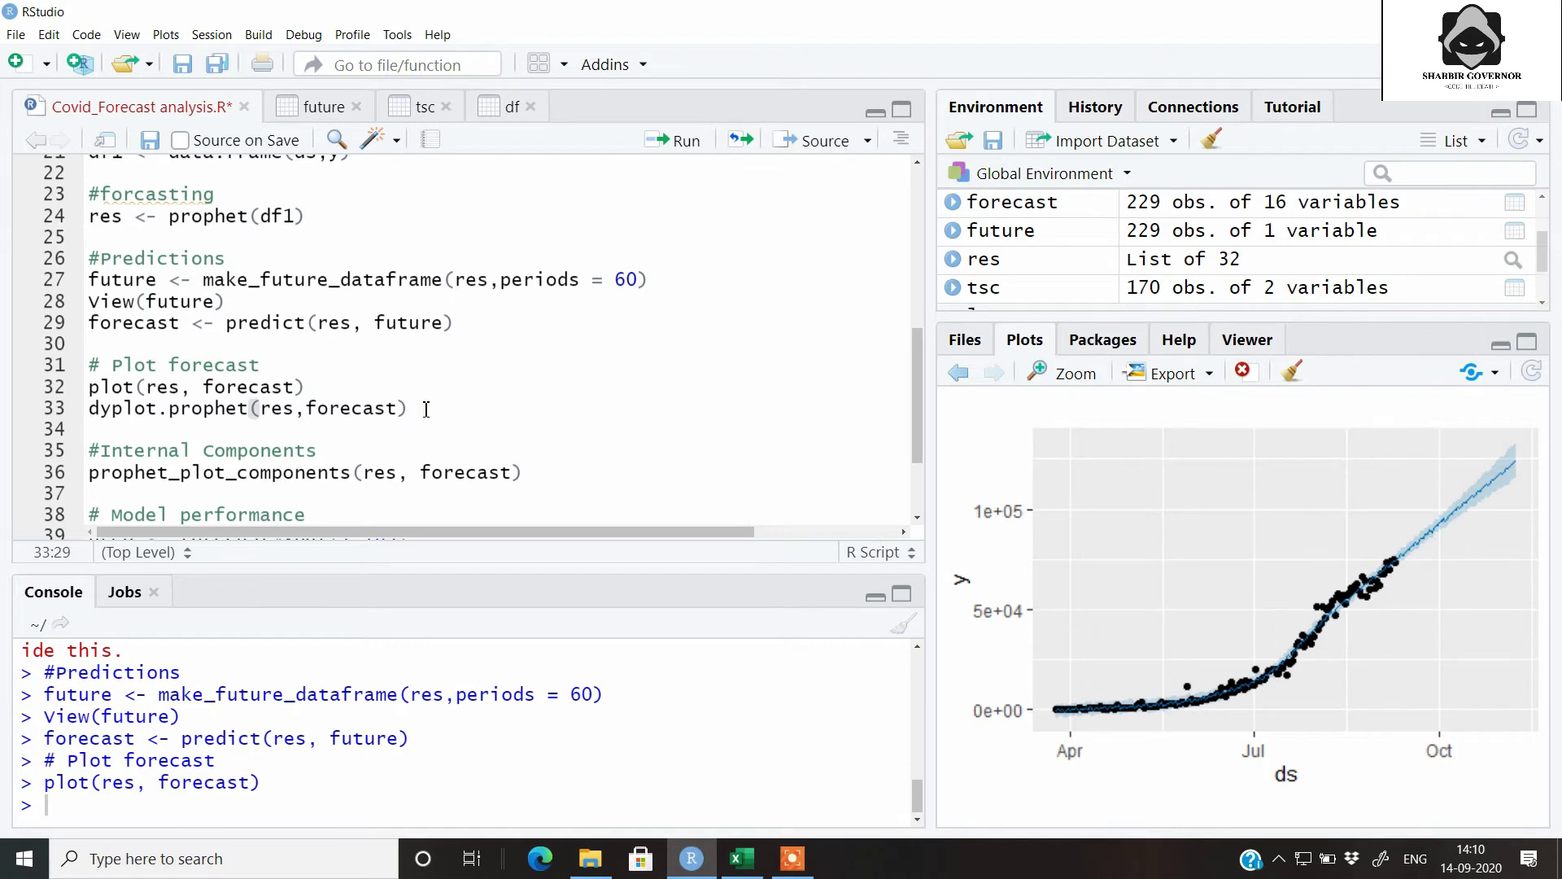
Draw the dyplot.prophet chart of actual versus predicted cases and view it full screen
key("ctrl+Return")
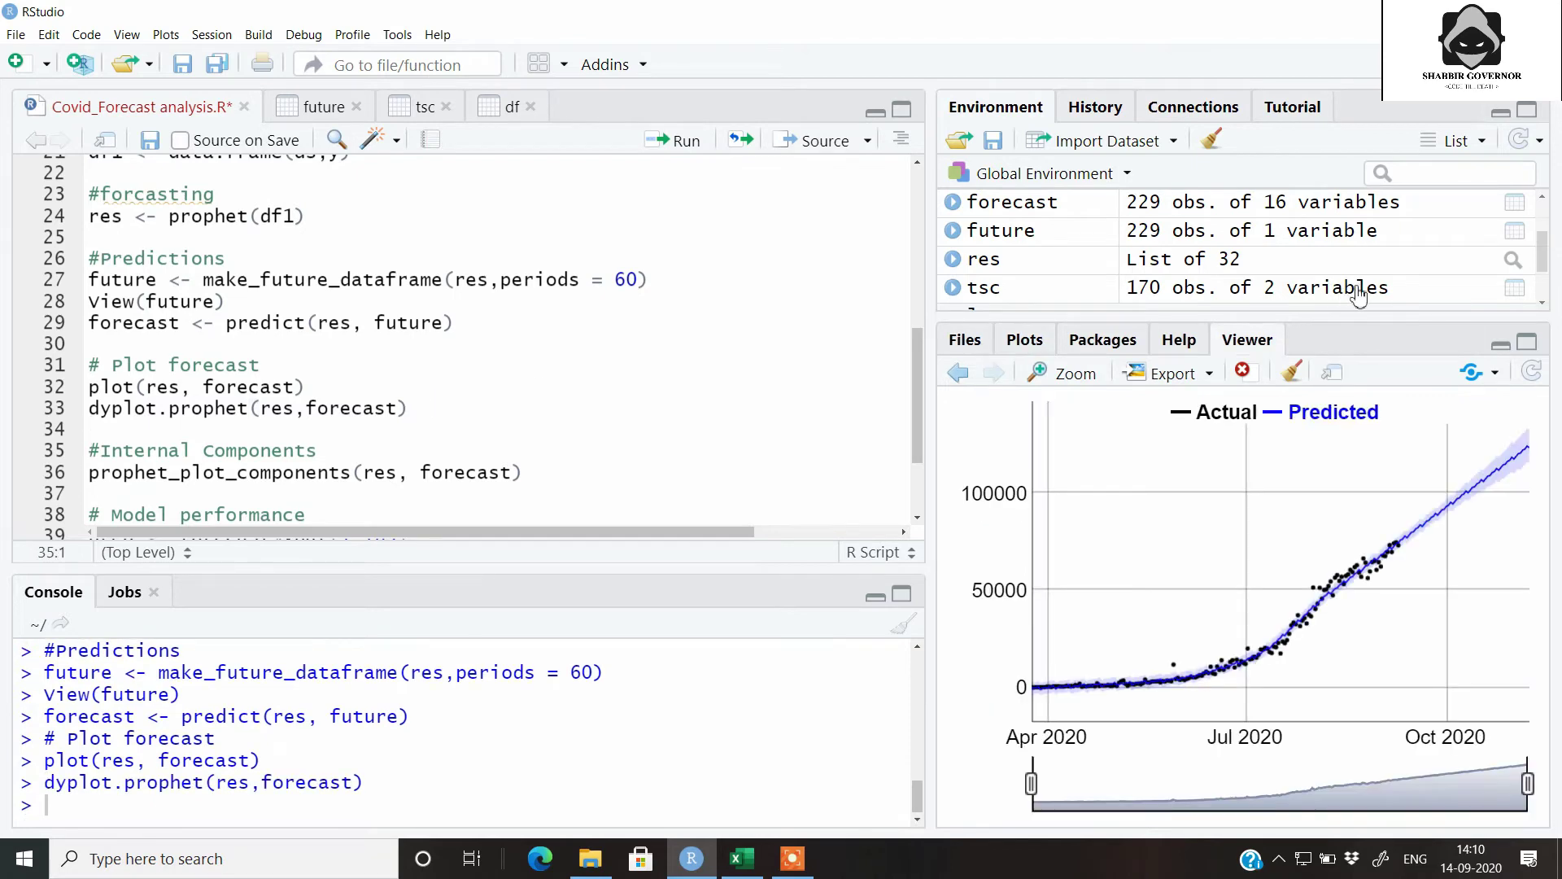
left_click(1075, 374)
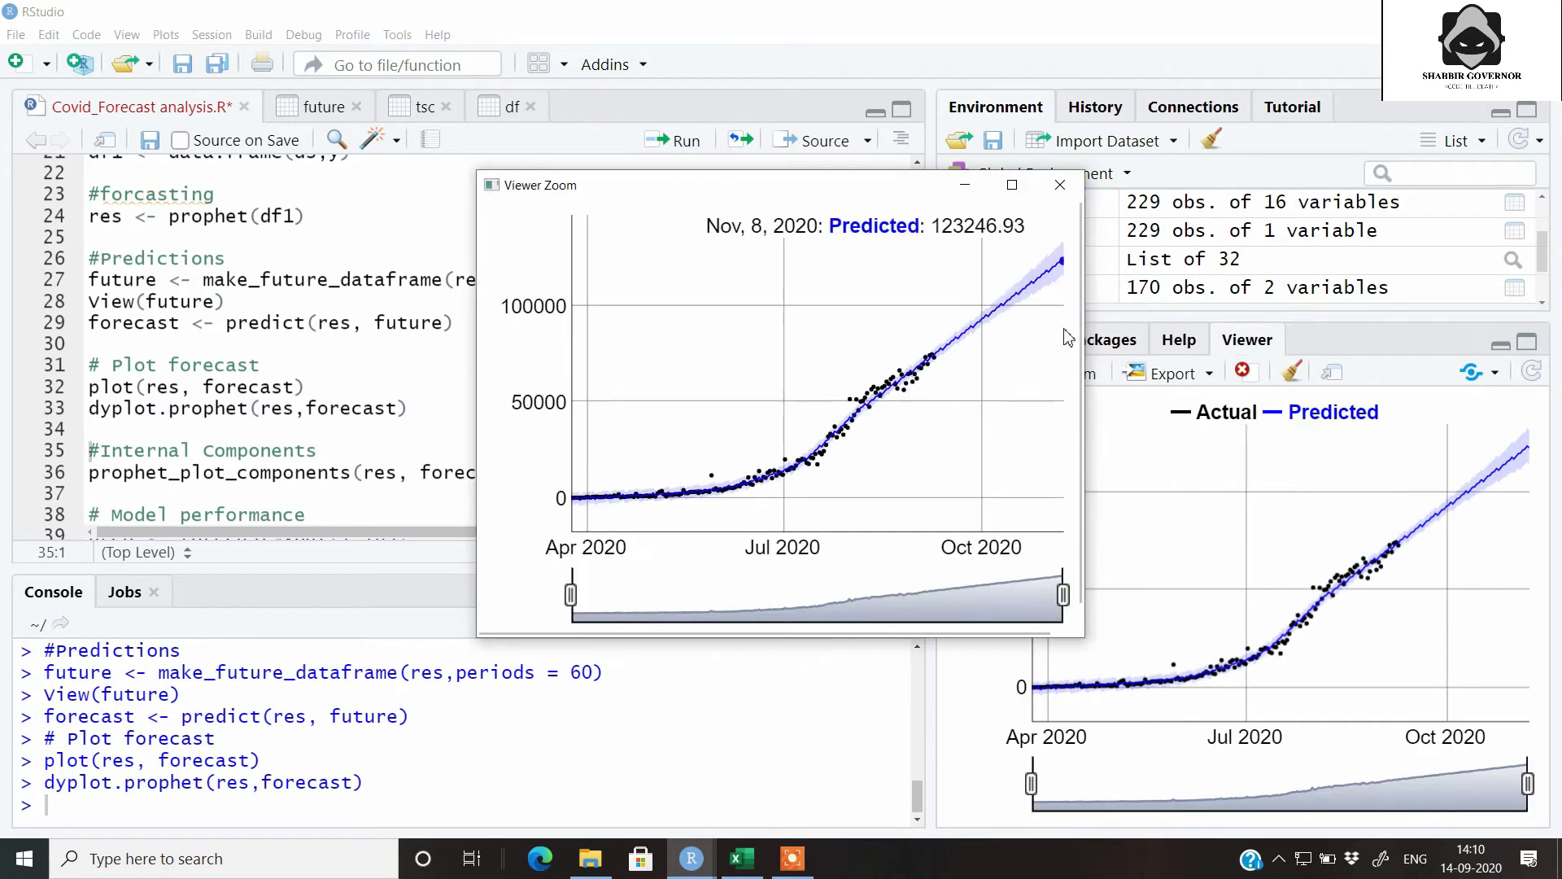
double_click(1012, 199)
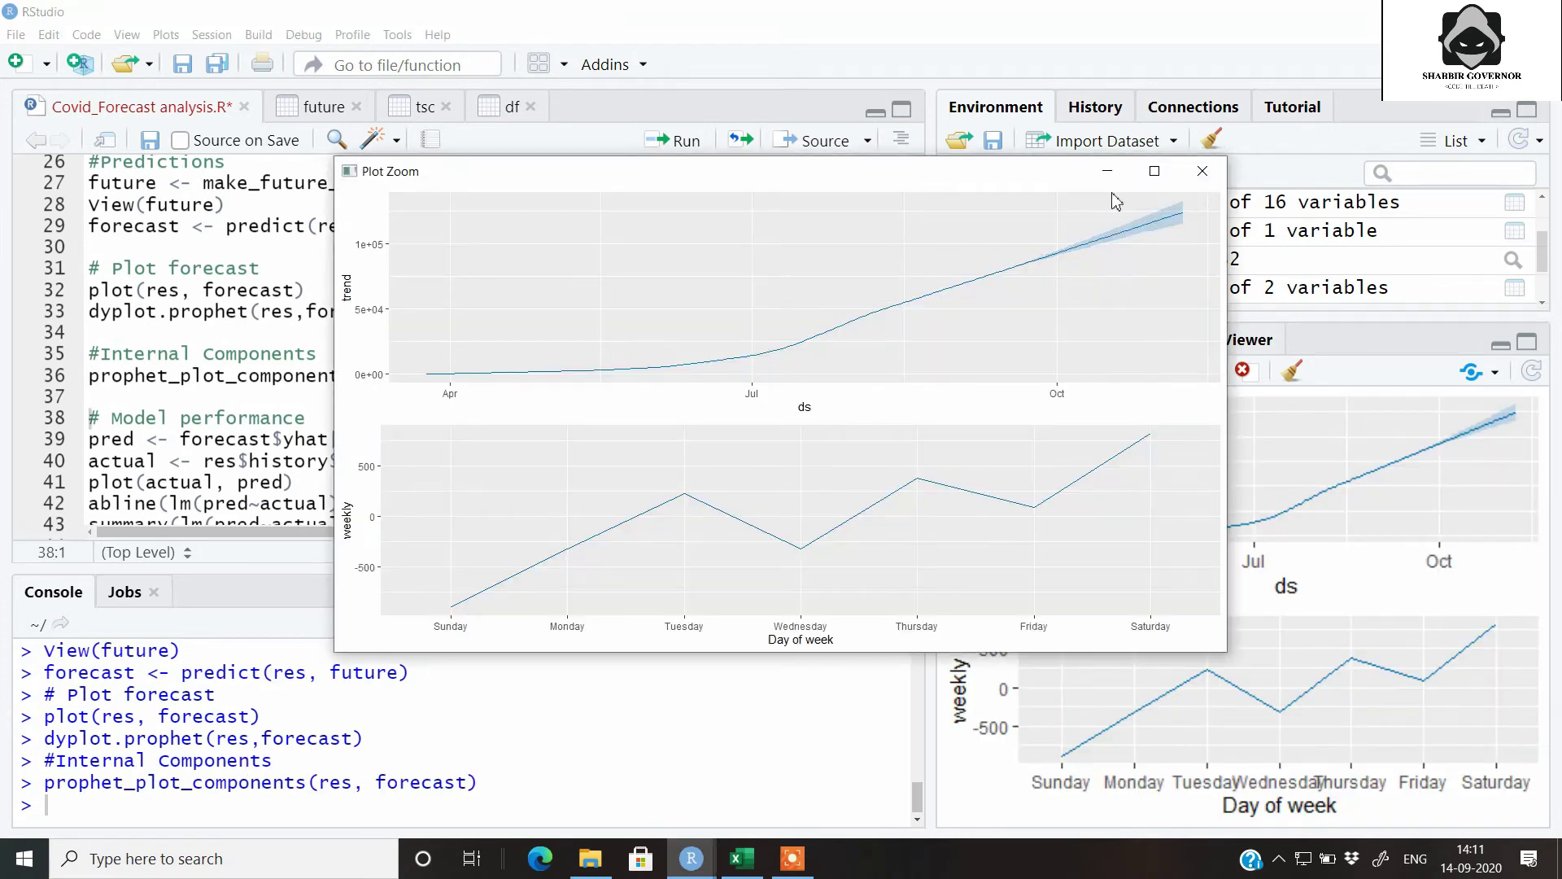
Inspect the trend and weekly seasonality components full screen, then close the enlarged view
left_click(1157, 171)
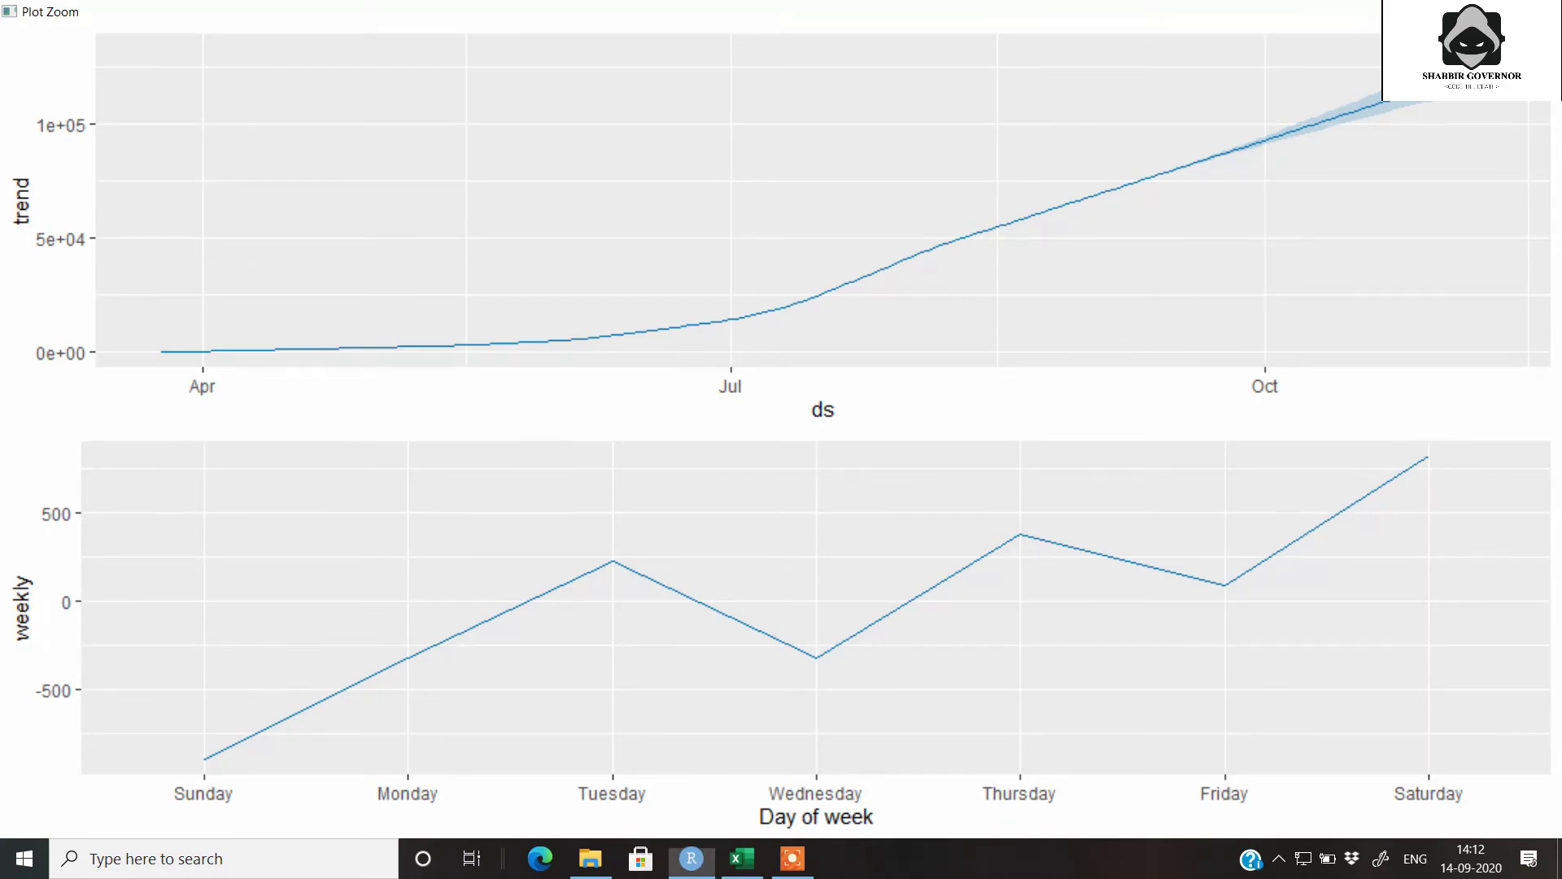
key("alt+F4")
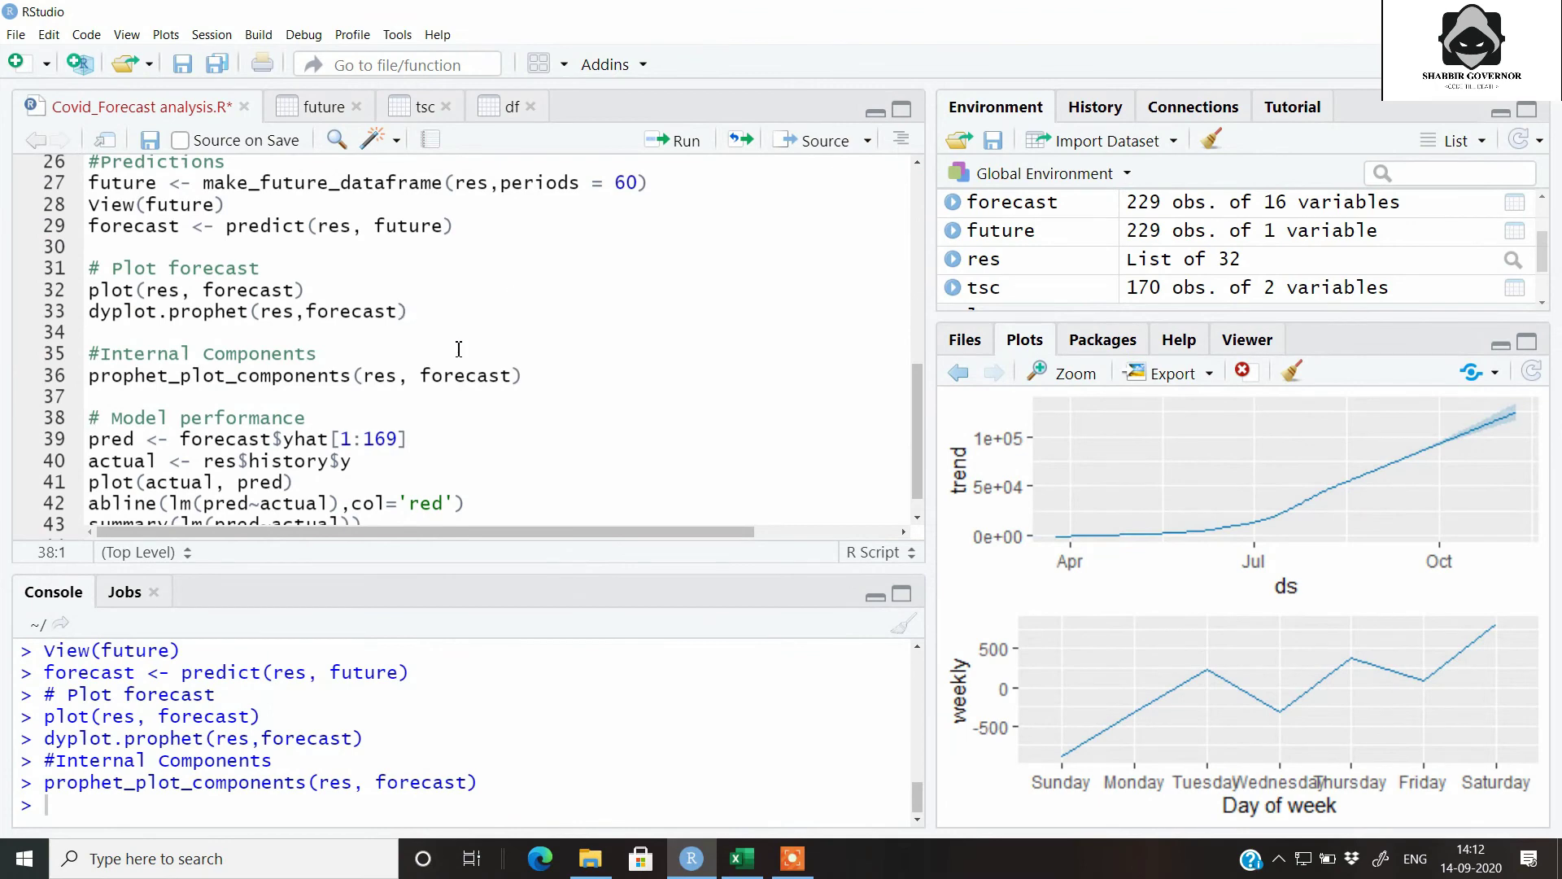
scroll(459, 348, "down", 1)
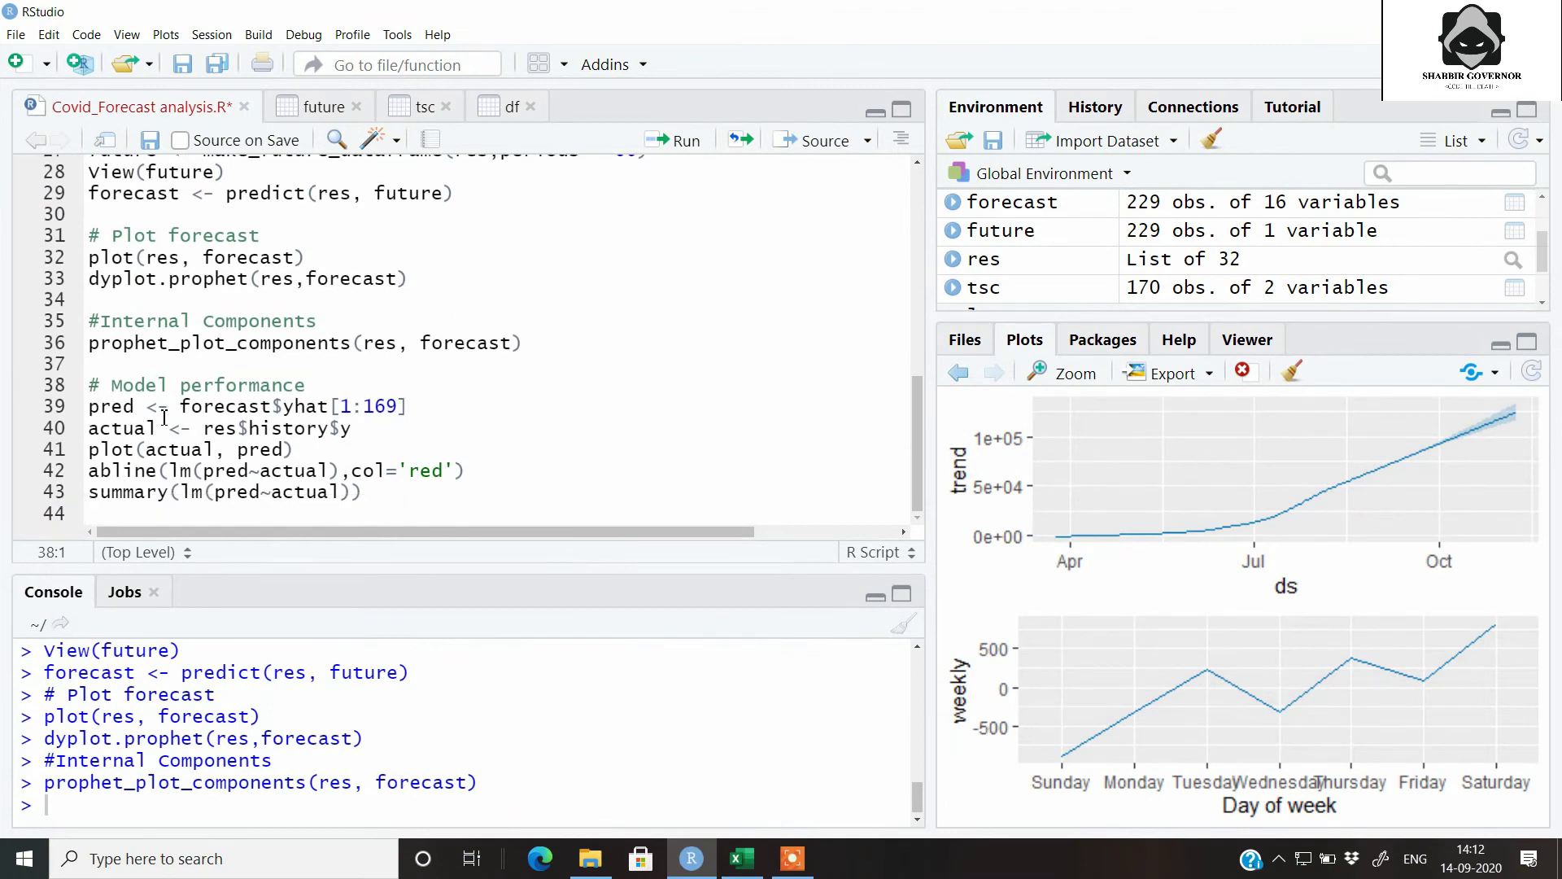
Store the first 169 forecast values as pred after checking the future and tsc tables
key("ctrl+Return")
key("ctrl+Return")
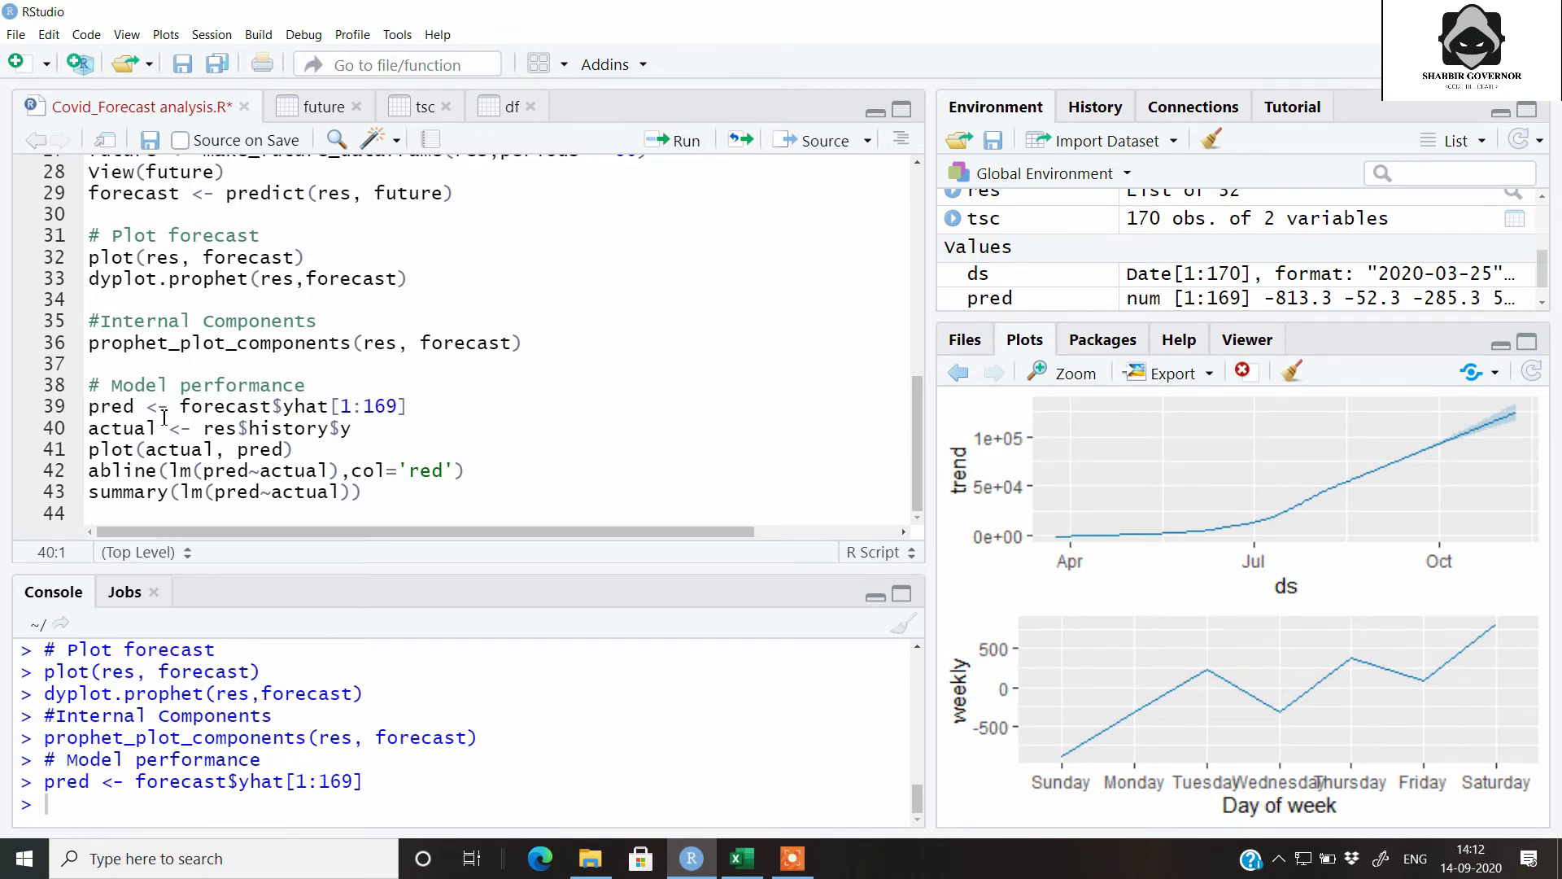
left_click(324, 106)
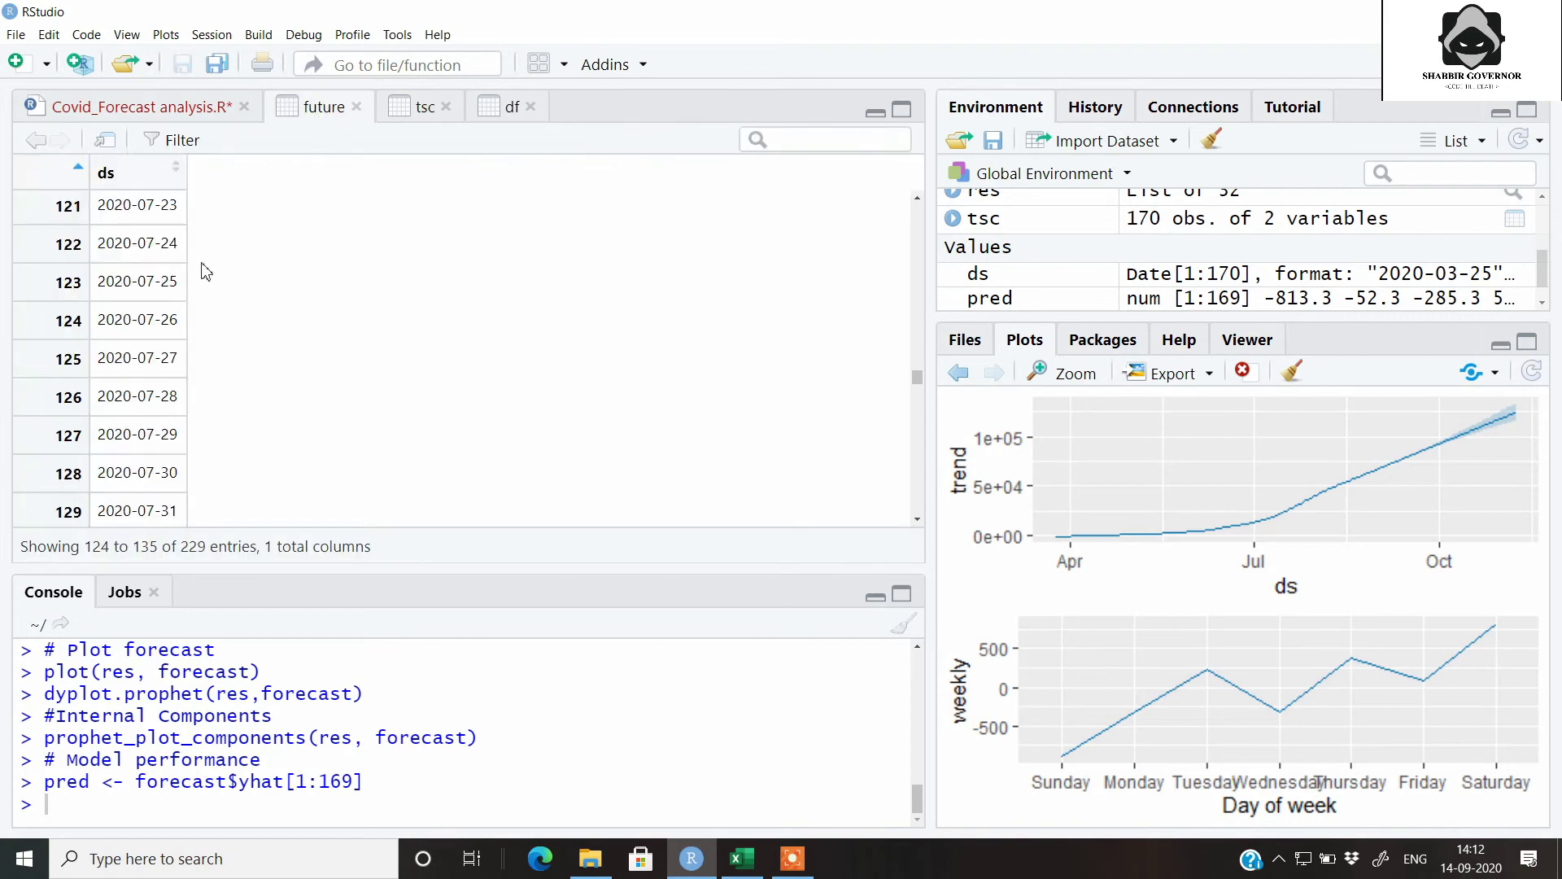
left_click(425, 107)
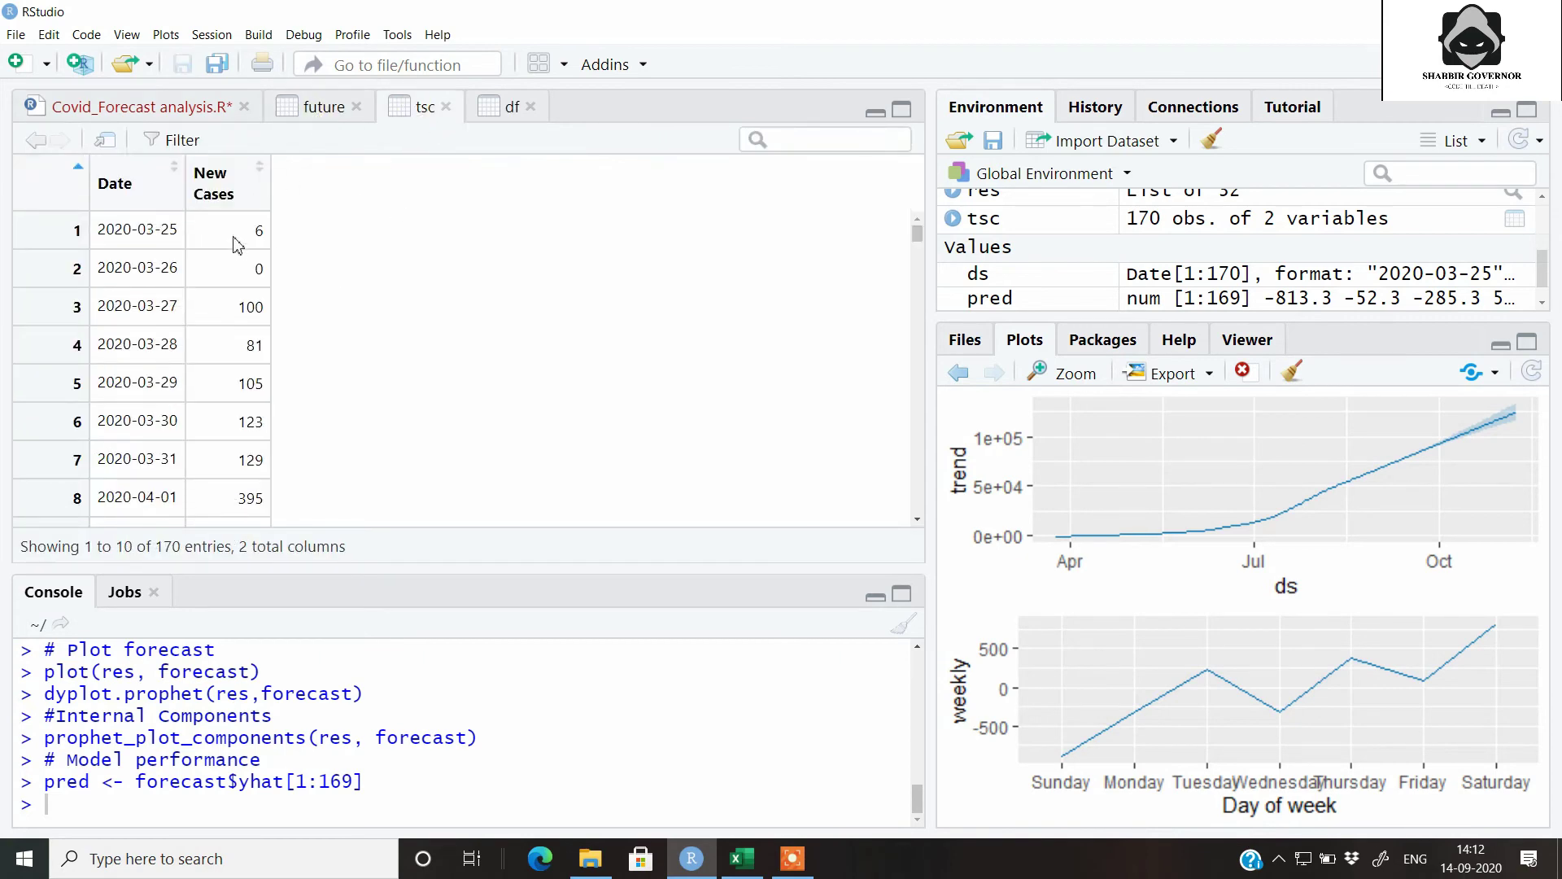
left_click(140, 106)
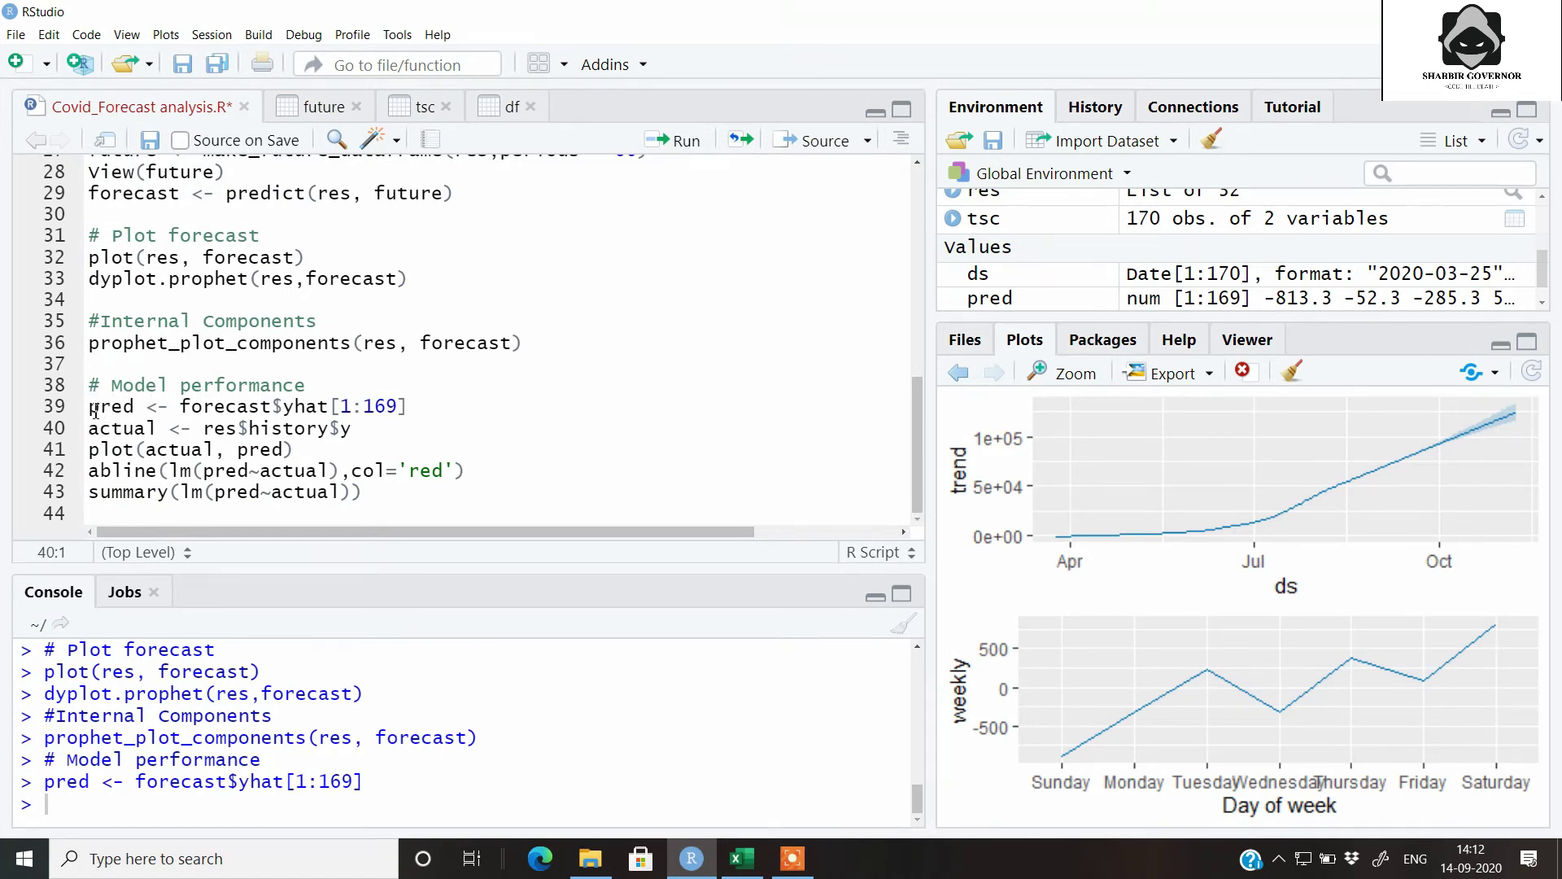
mouse_move(122, 472)
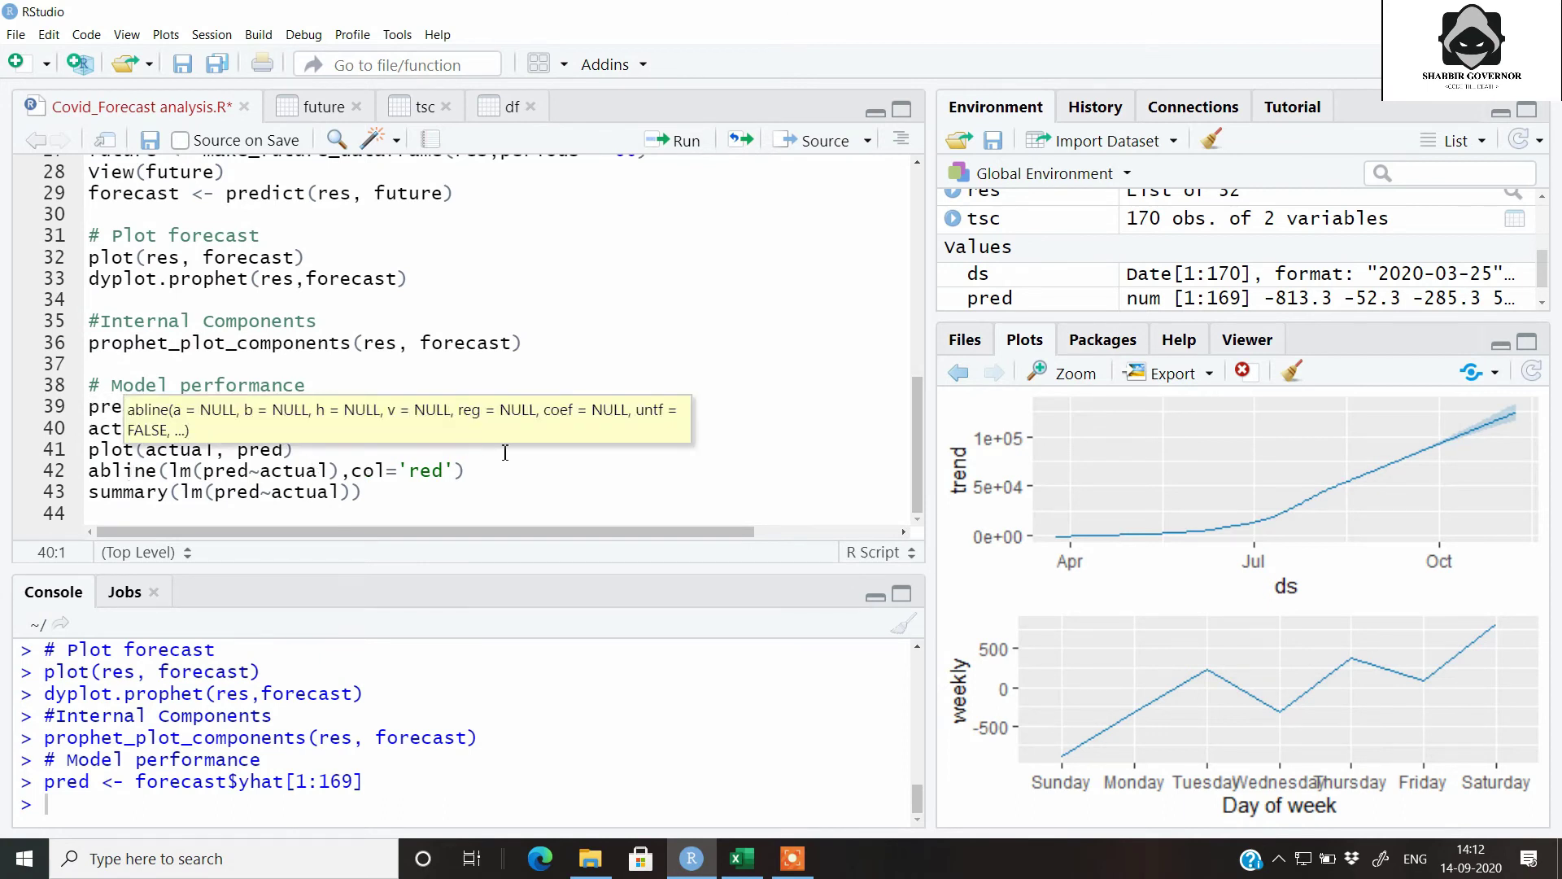
Store the 169 observed counts as actual and inspect the enlarged pred-versus-actual scatter
left_click(737, 430)
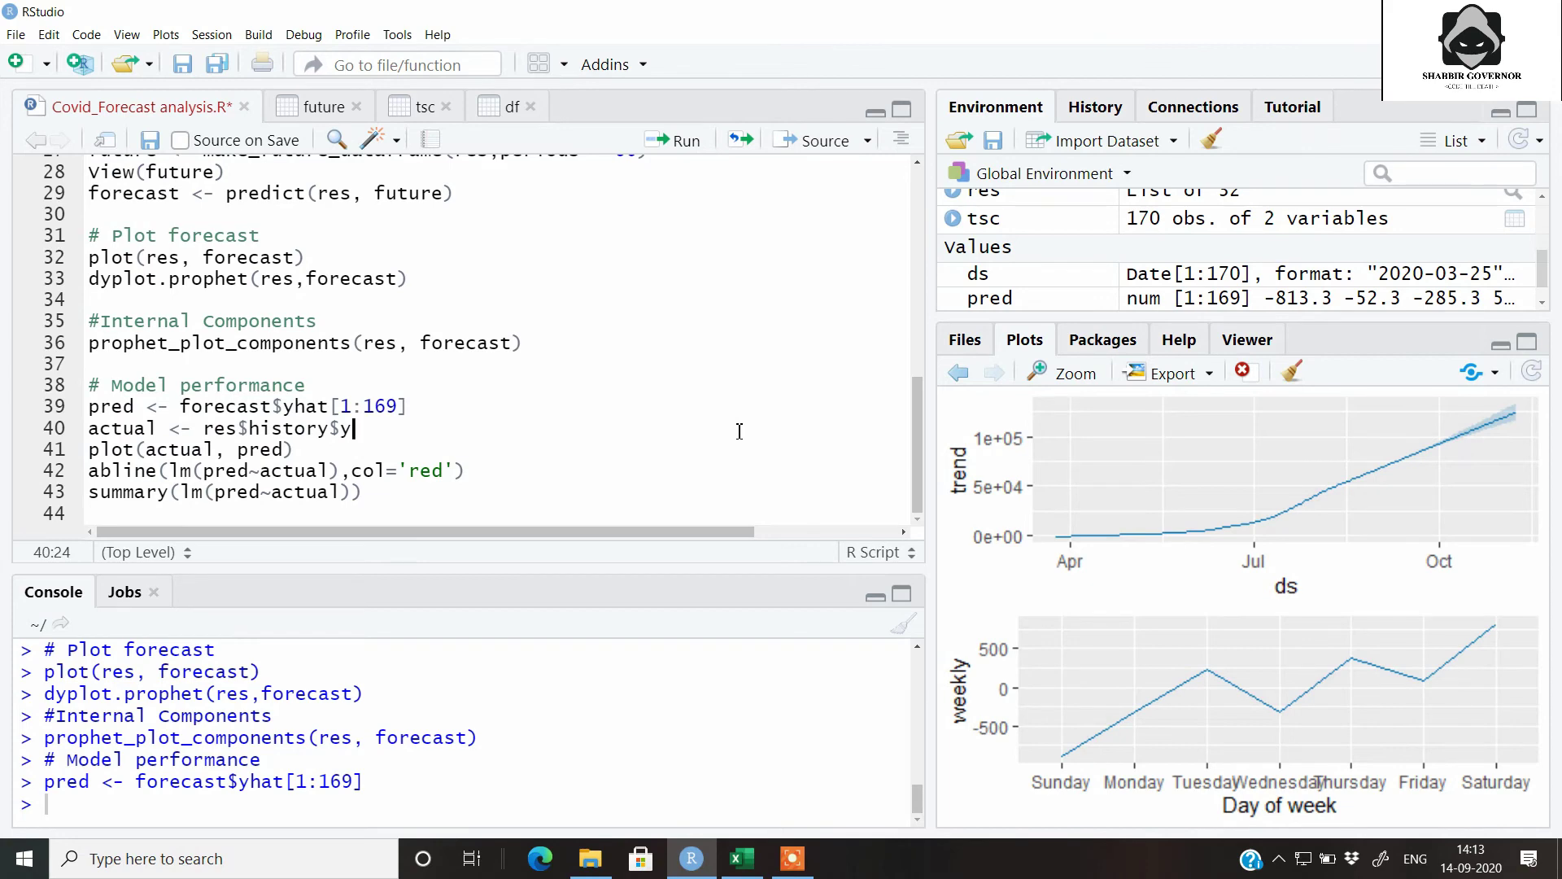
key("ctrl+Return")
key("ctrl+Return")
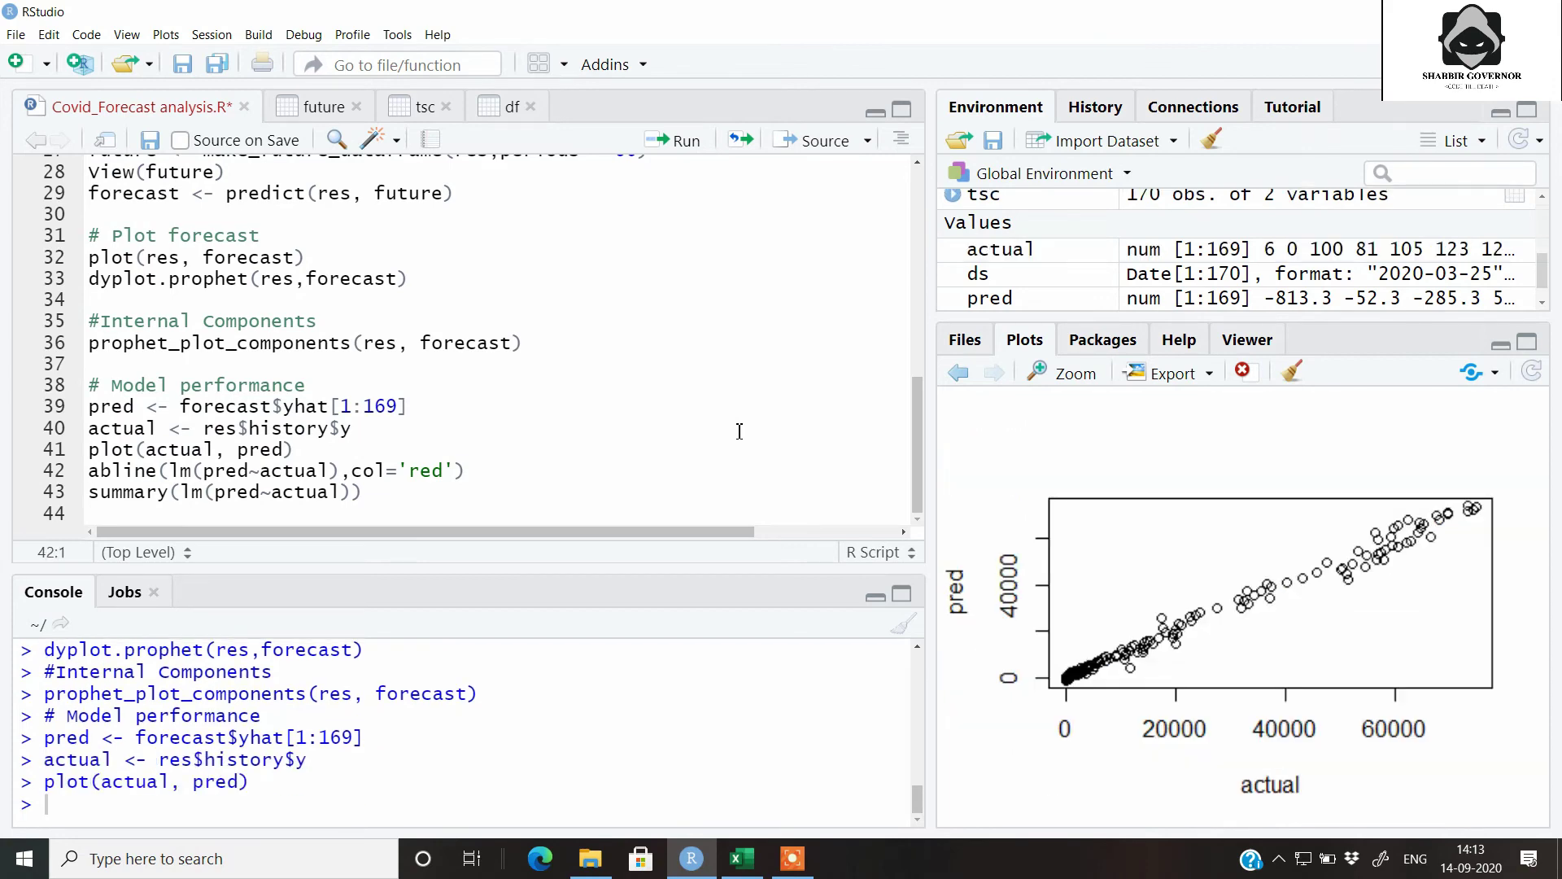
left_click(1063, 374)
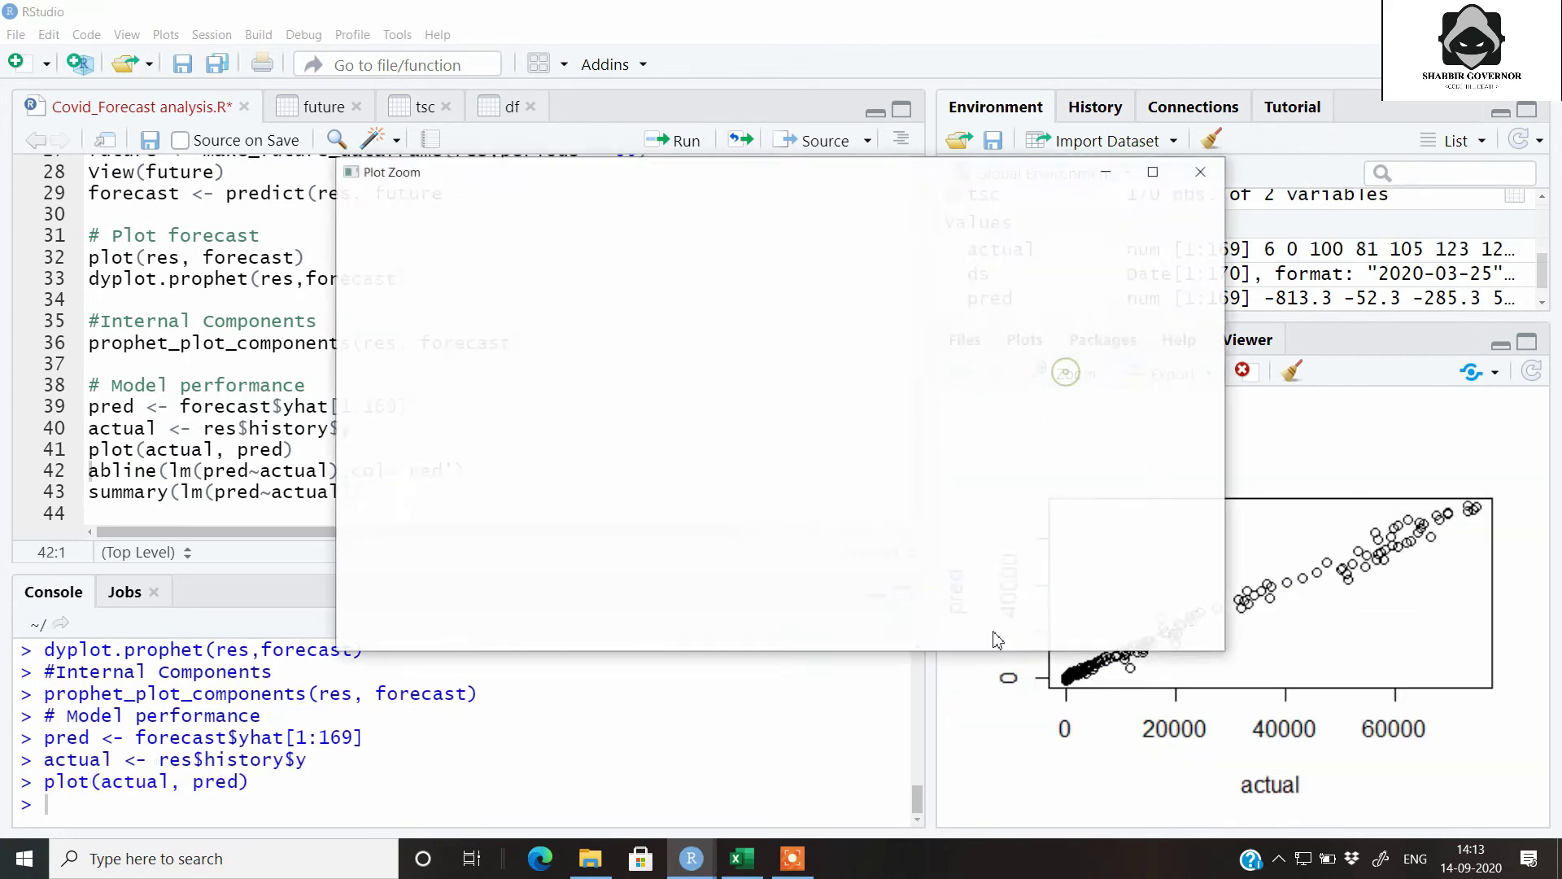
left_click(1155, 170)
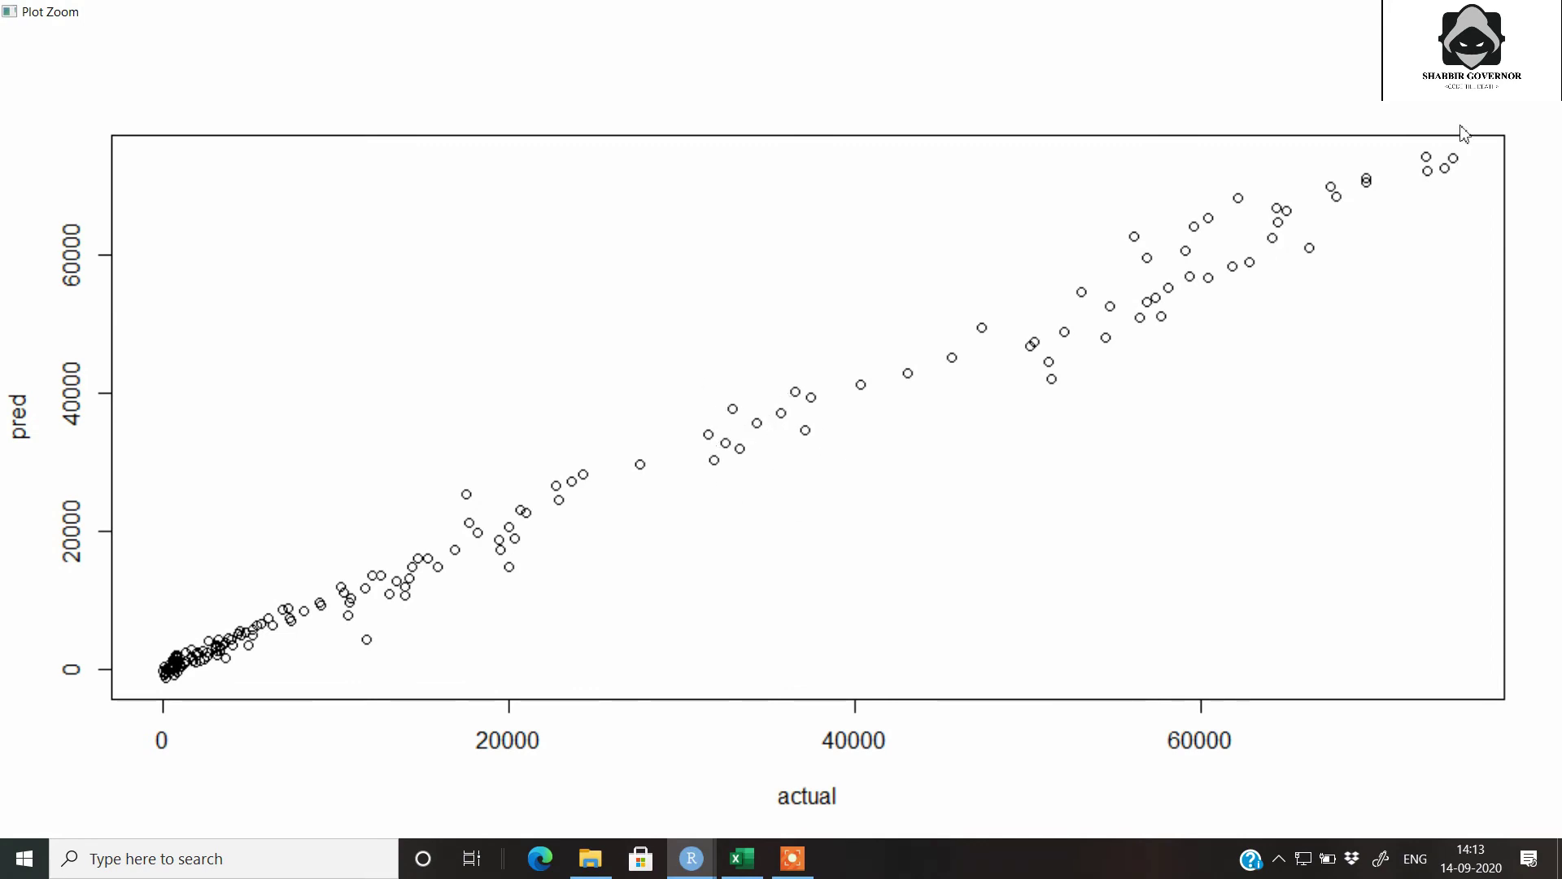
left_click(1535, 13)
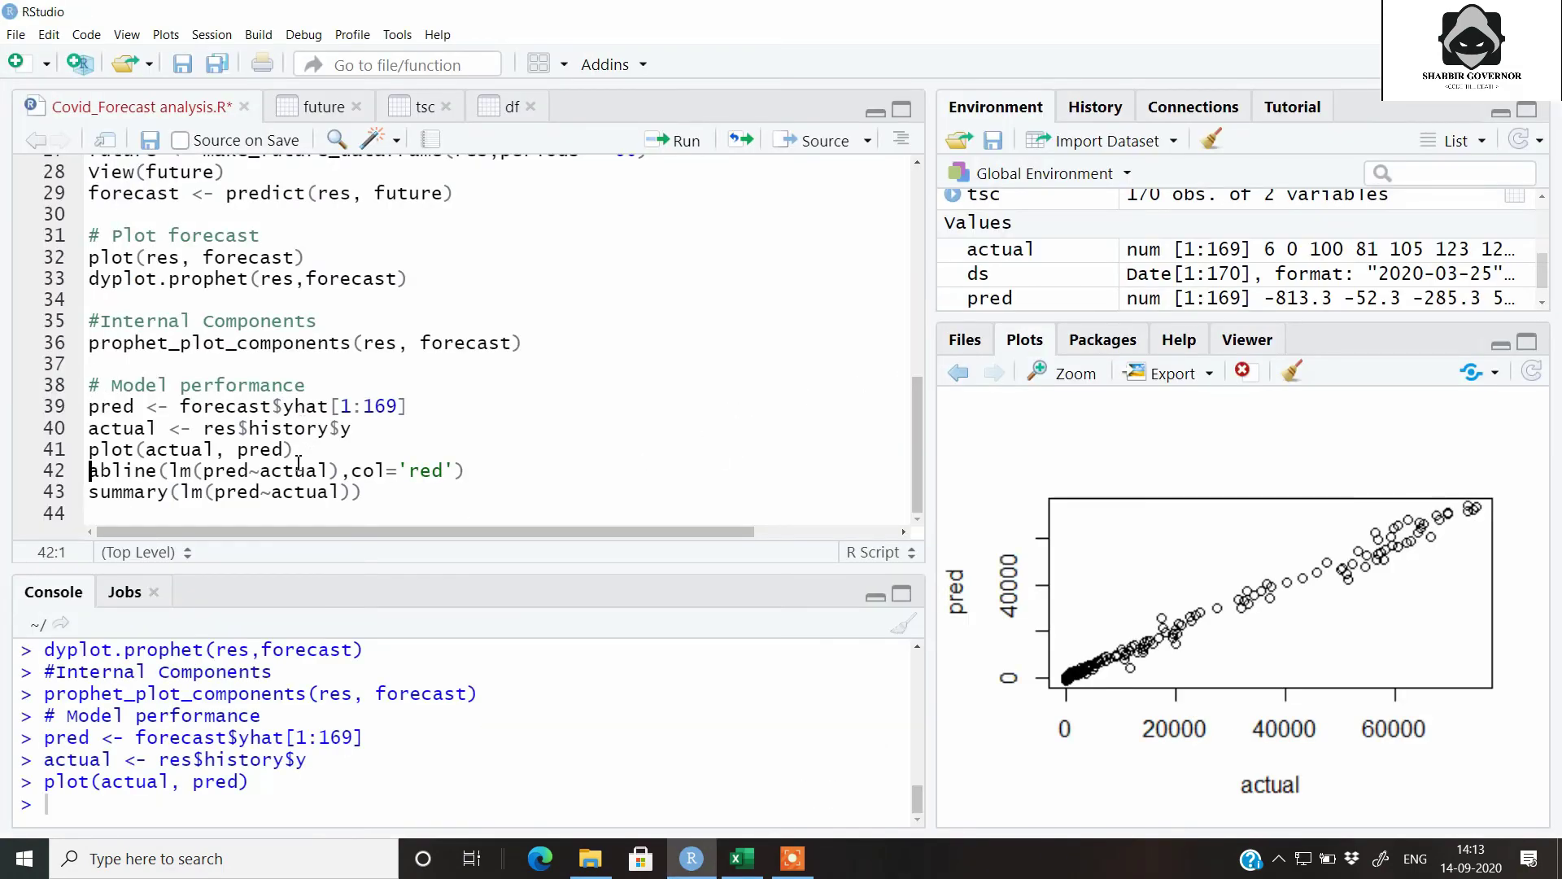
Overlay the red lm(pred~actual) regression line on the scatter and inspect it enlarged
key("ctrl+Return")
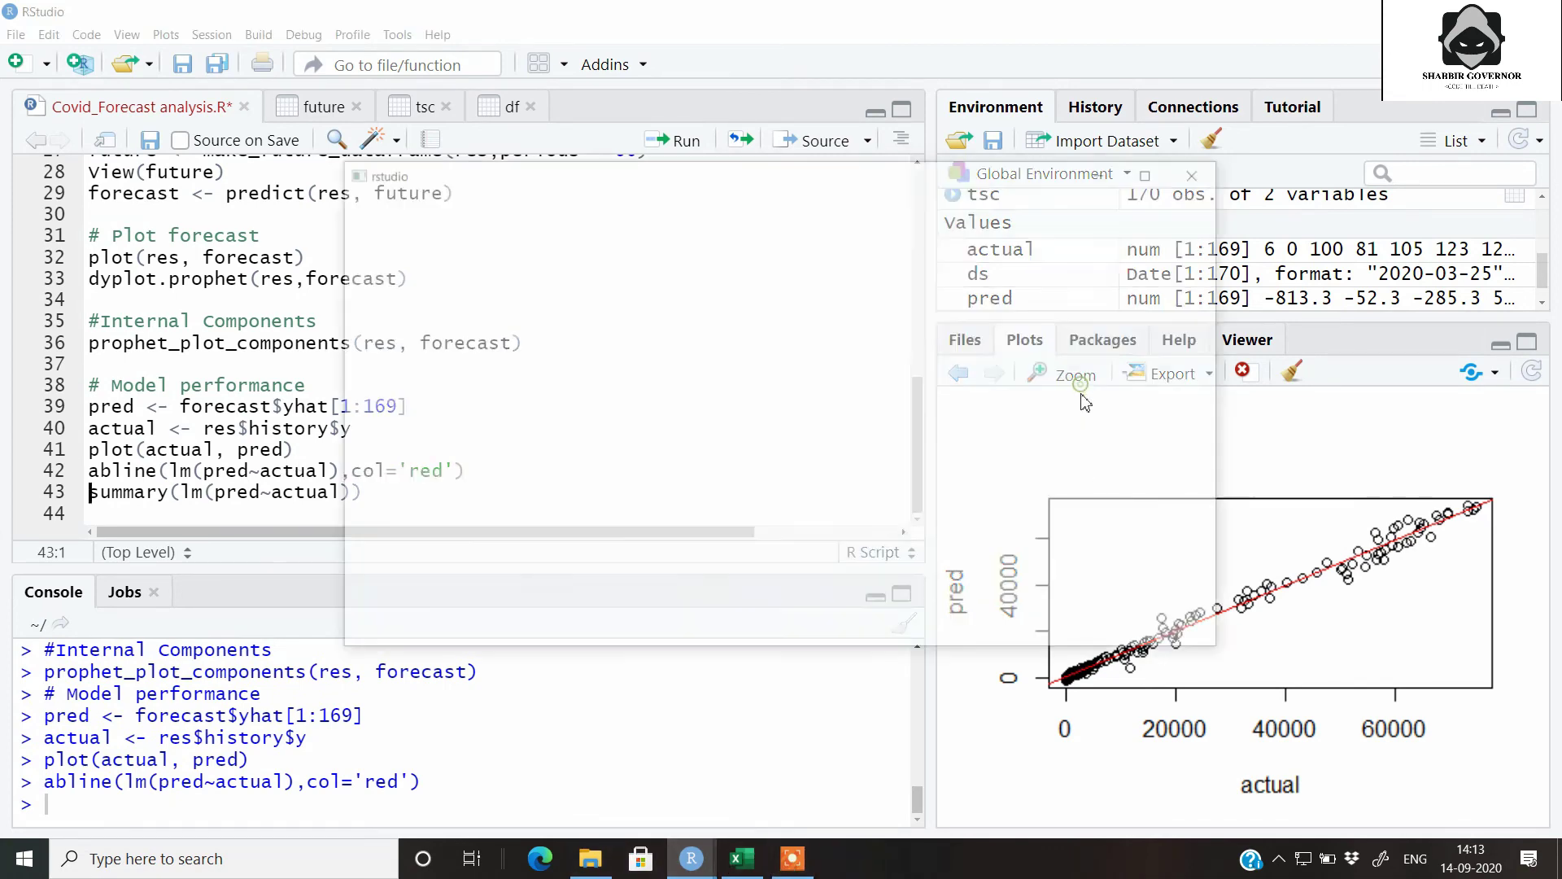
left_click(1156, 175)
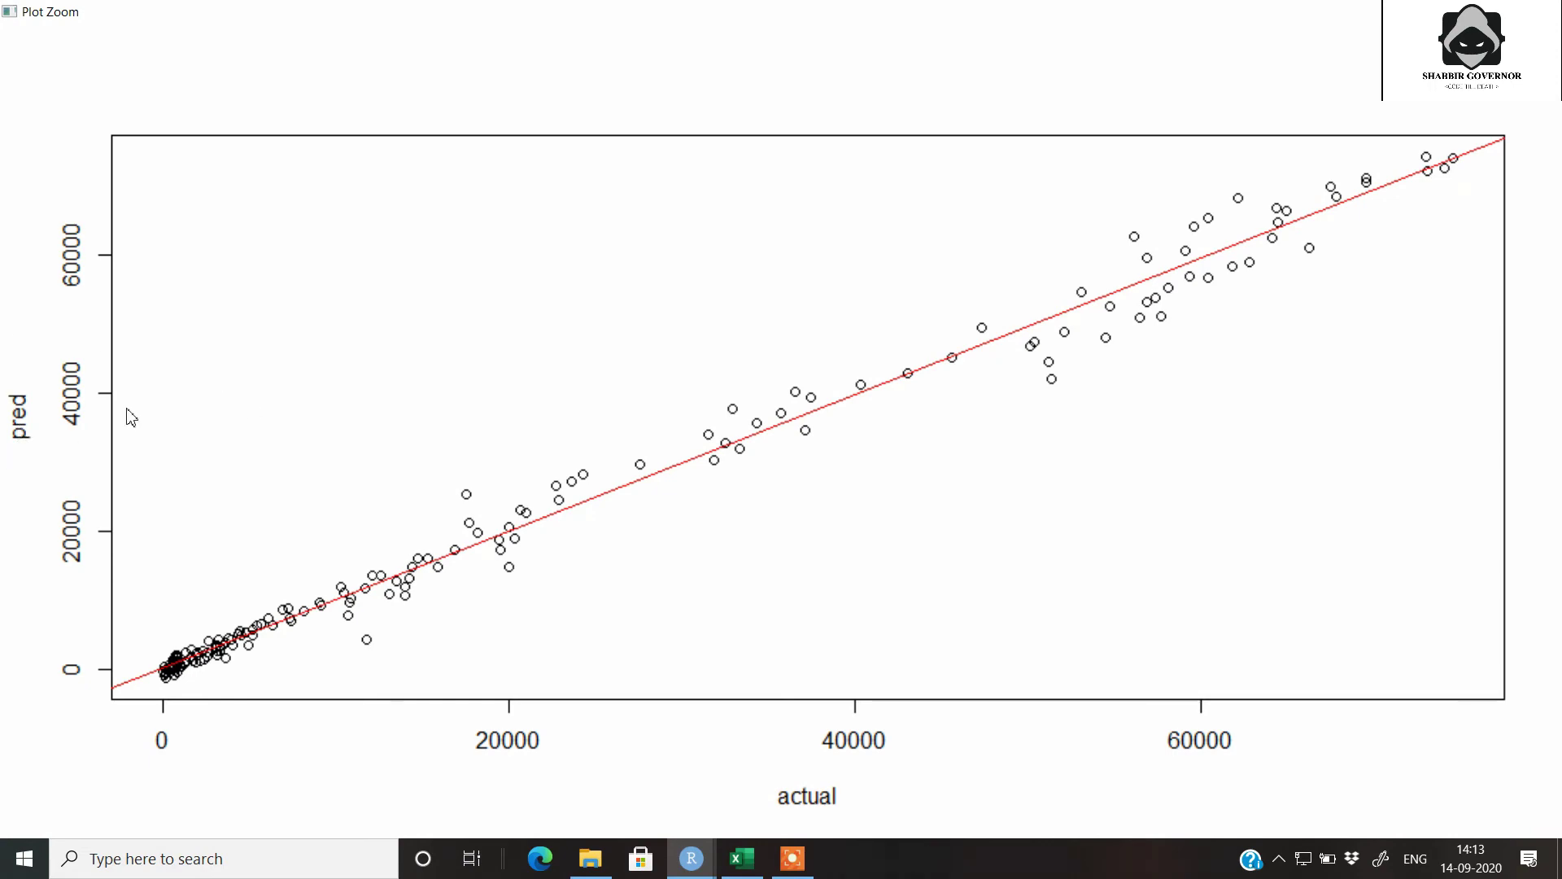
key("alt+F4")
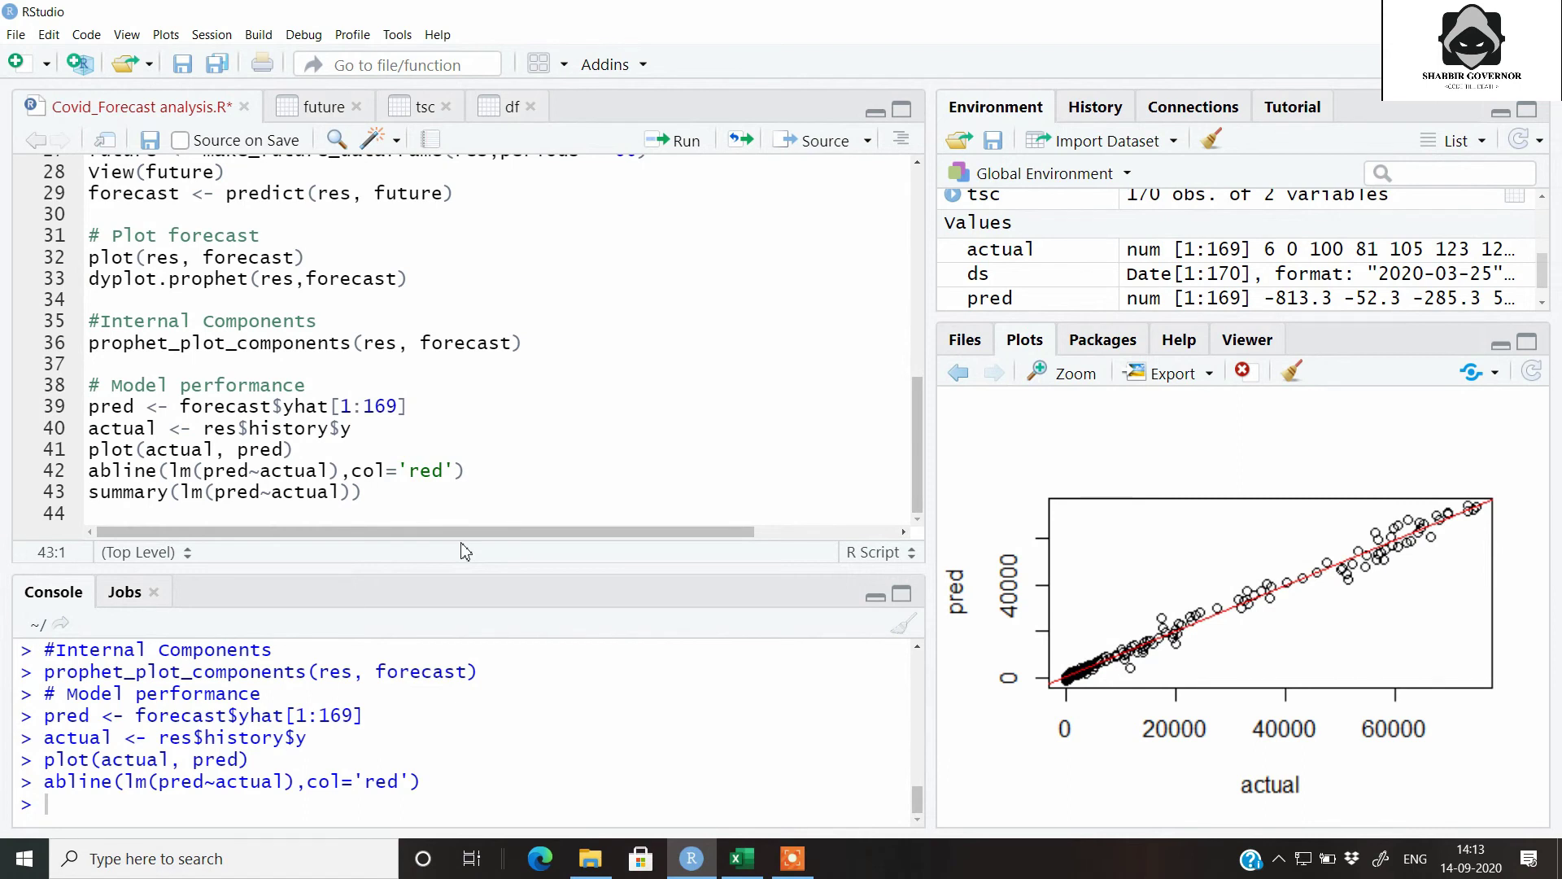
Print summary(lm(pred~actual)) and highlight p-value < 2.2e-16, R-squared 0.99 and adjusted 0.9899
key("ctrl+Return")
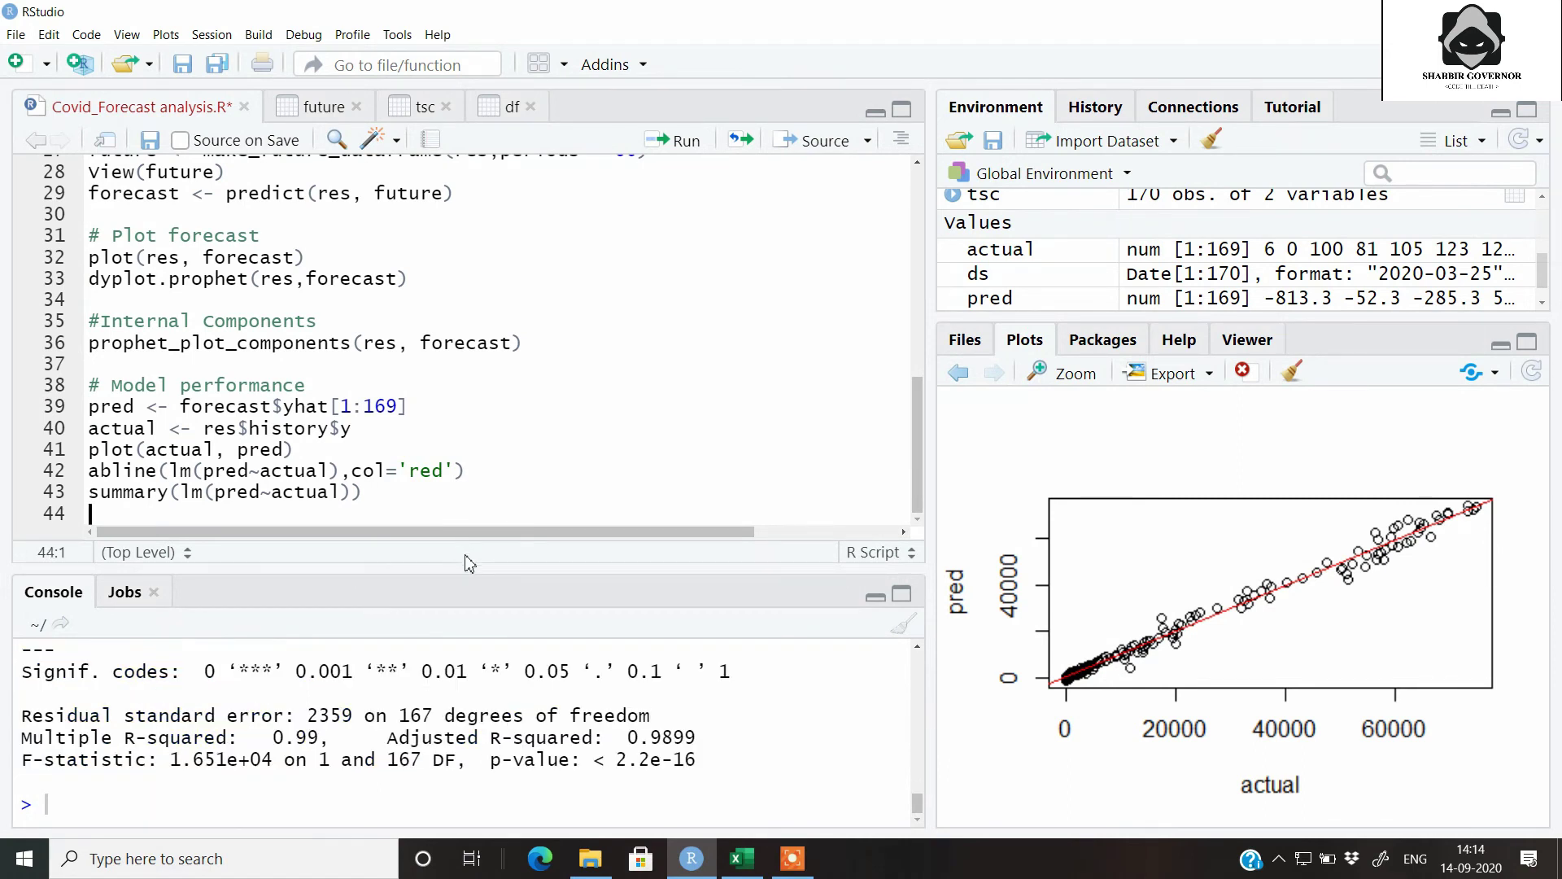
left_click_drag(475, 569, 474, 379)
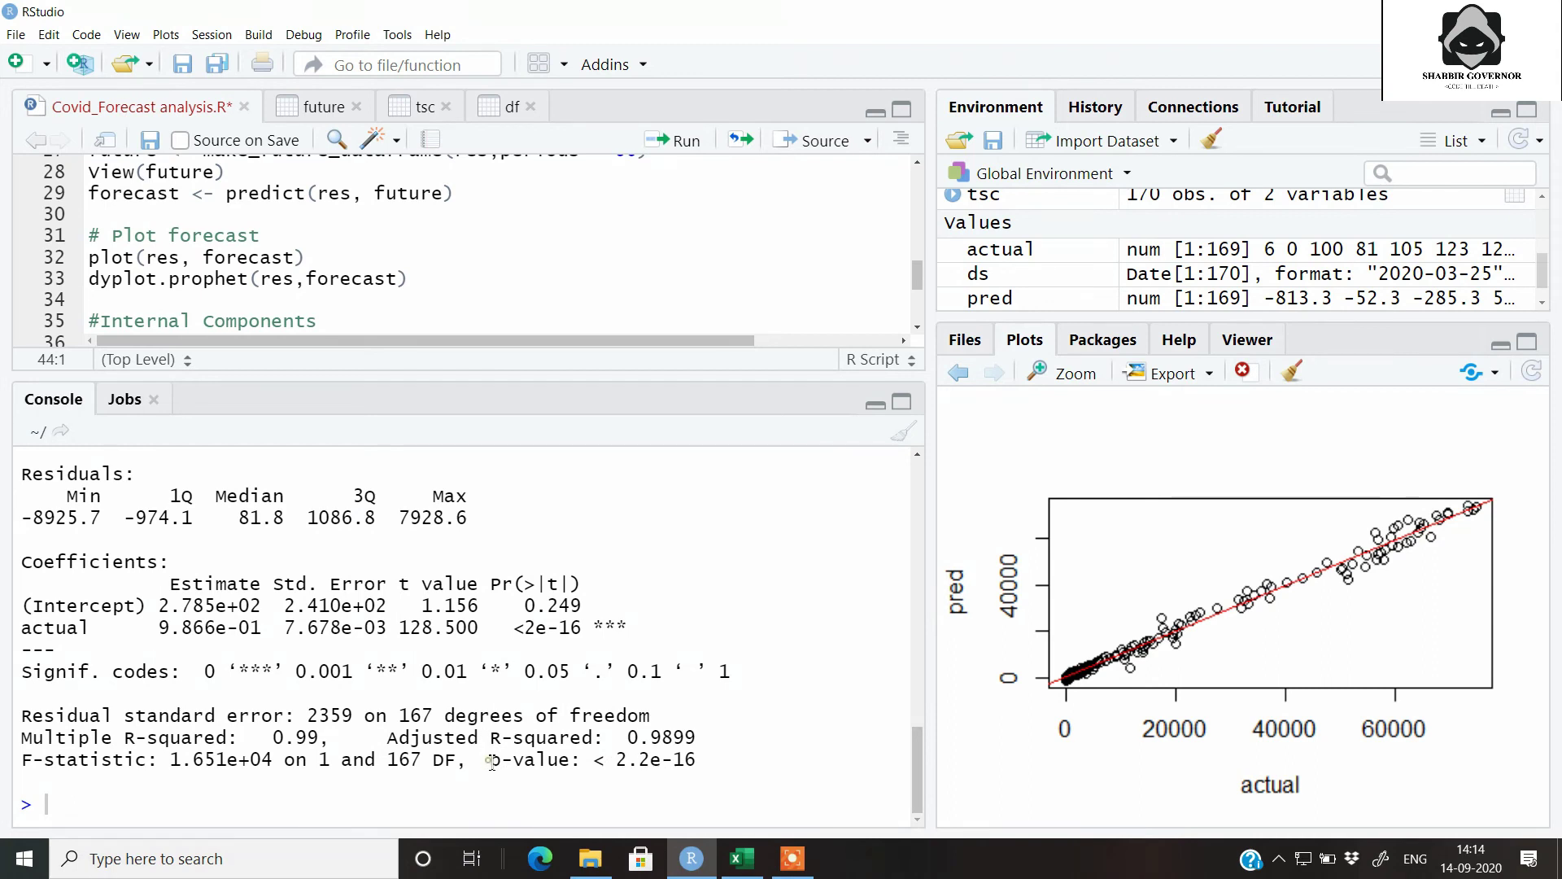
left_click_drag(490, 760, 718, 760)
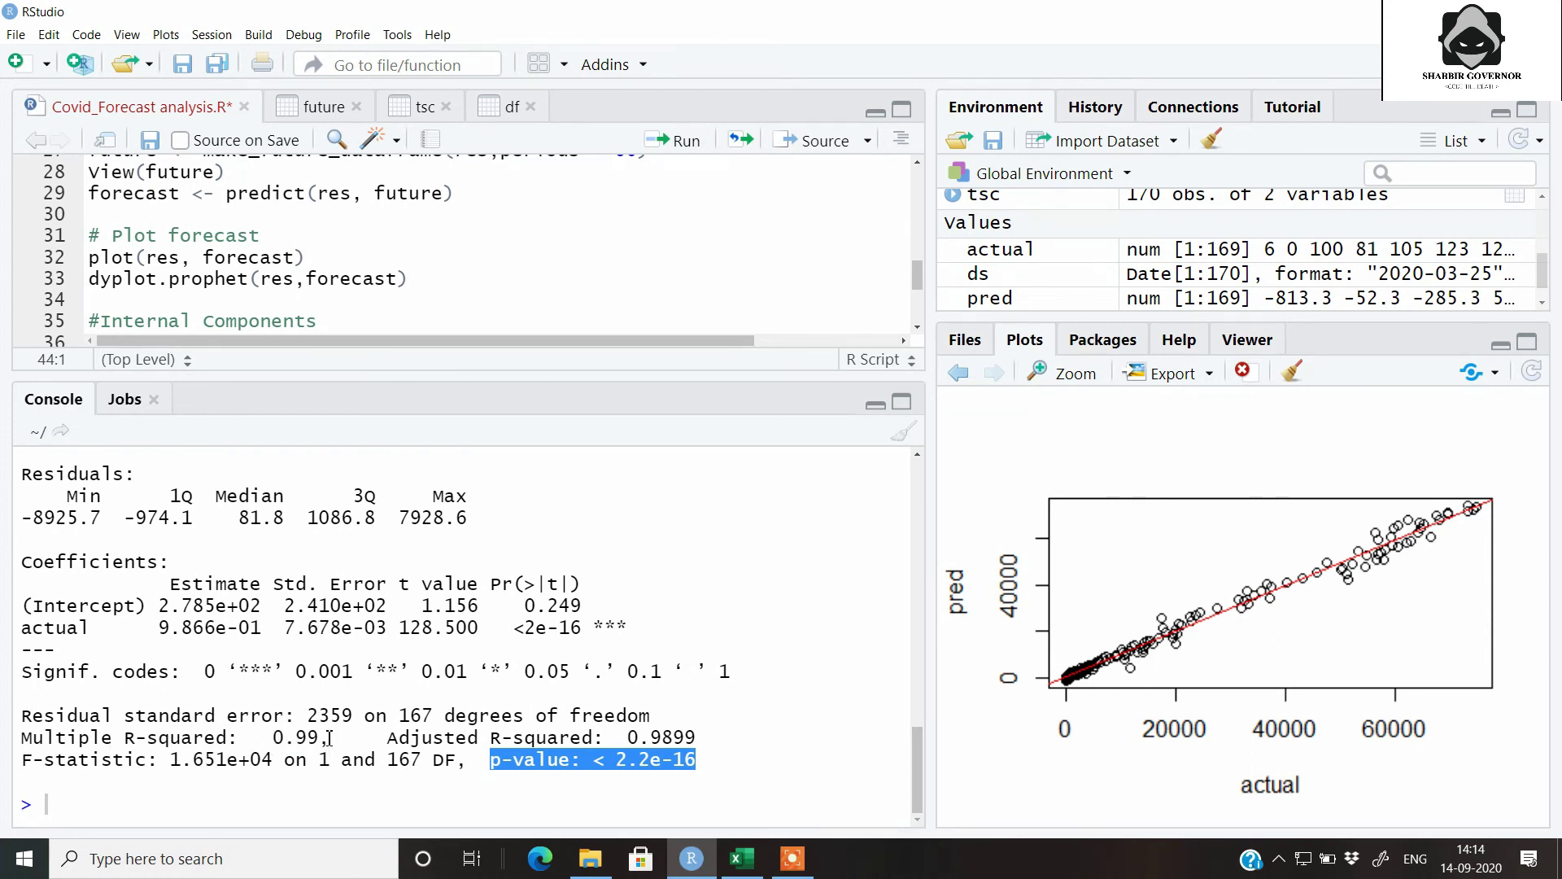
left_click_drag(323, 738, 272, 738)
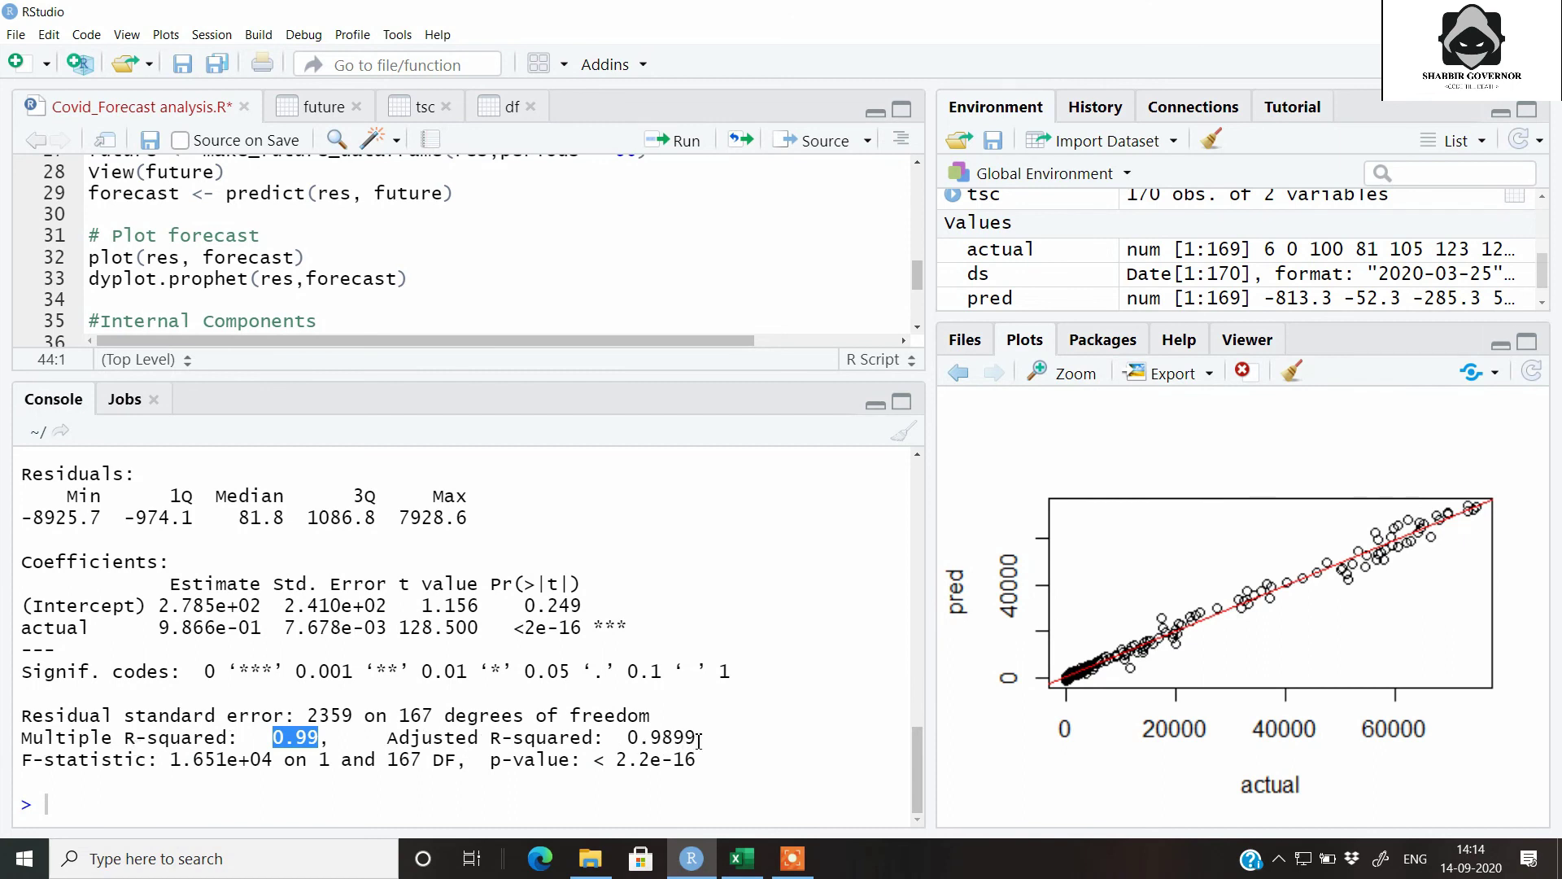
left_click_drag(696, 739, 611, 740)
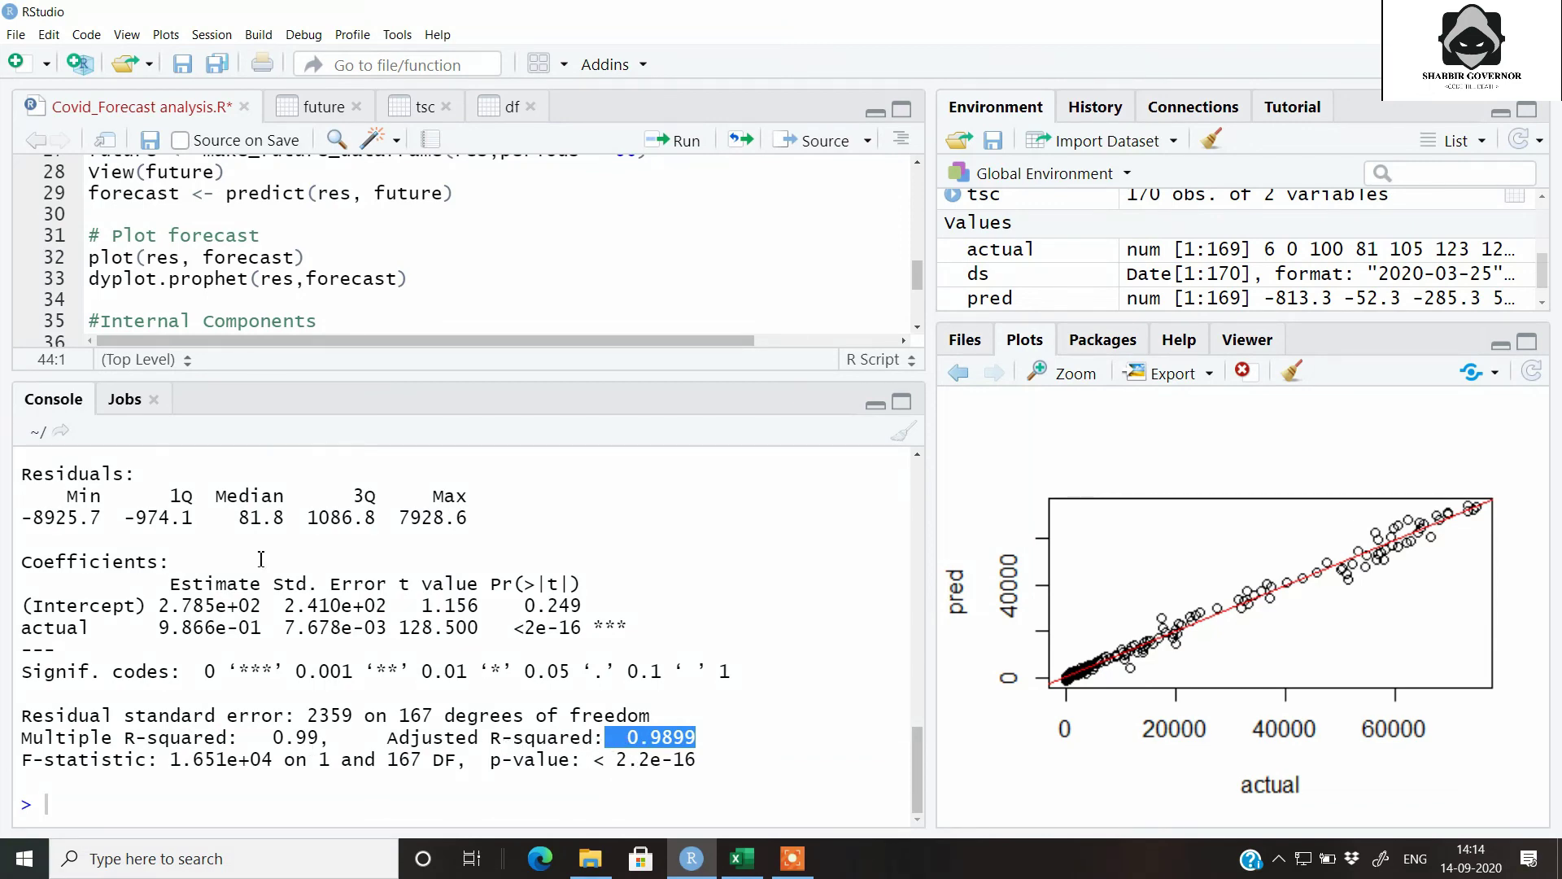
left_click_drag(434, 381, 434, 626)
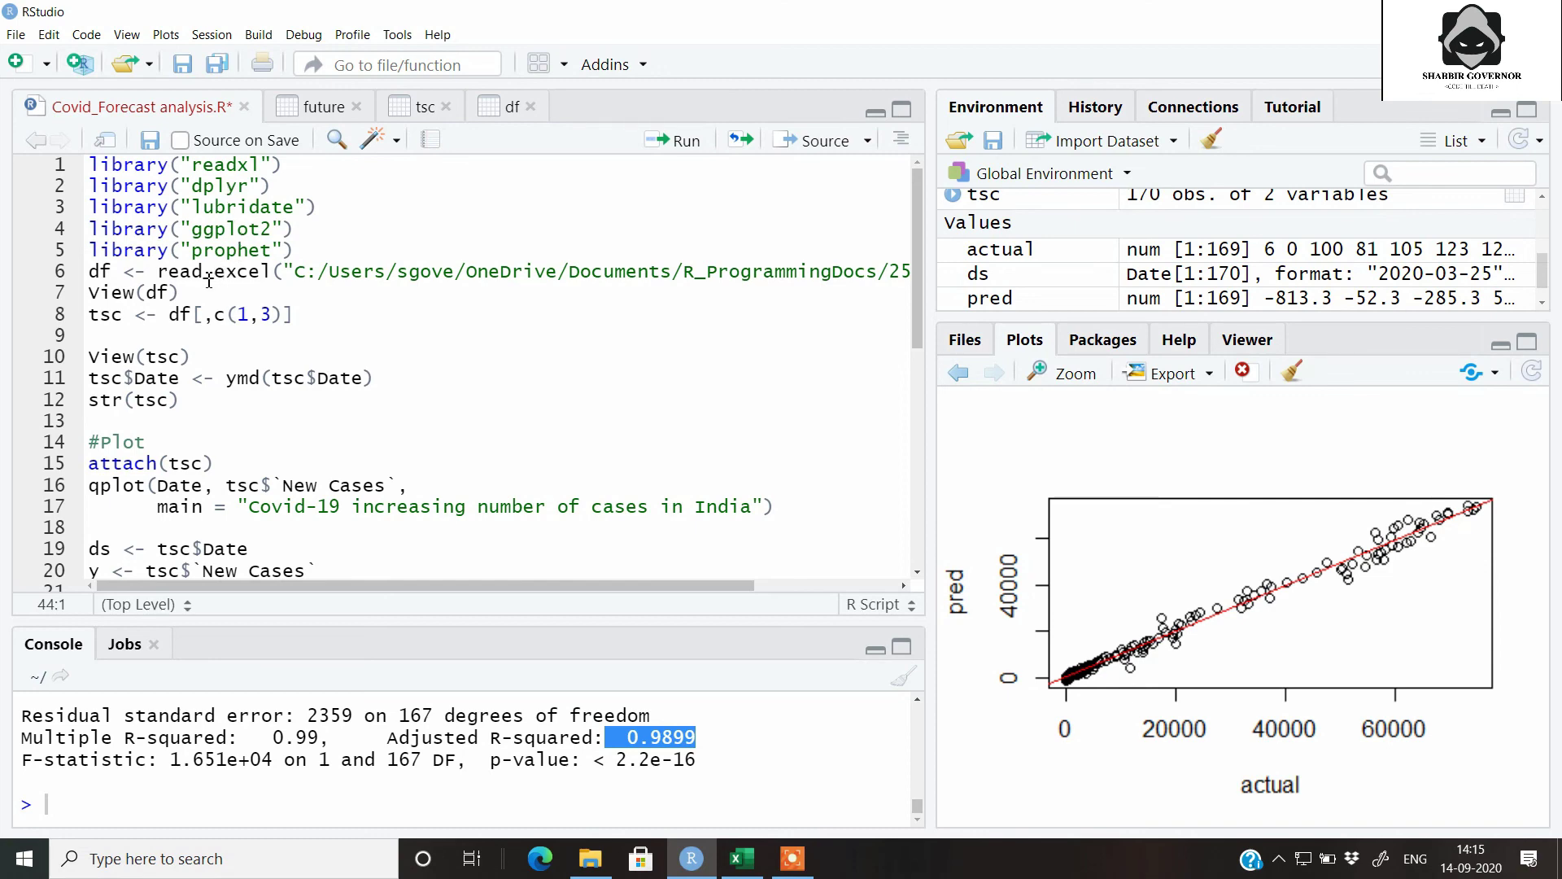
scroll(209, 279, "down", 2)
scroll(208, 280, "down", 2)
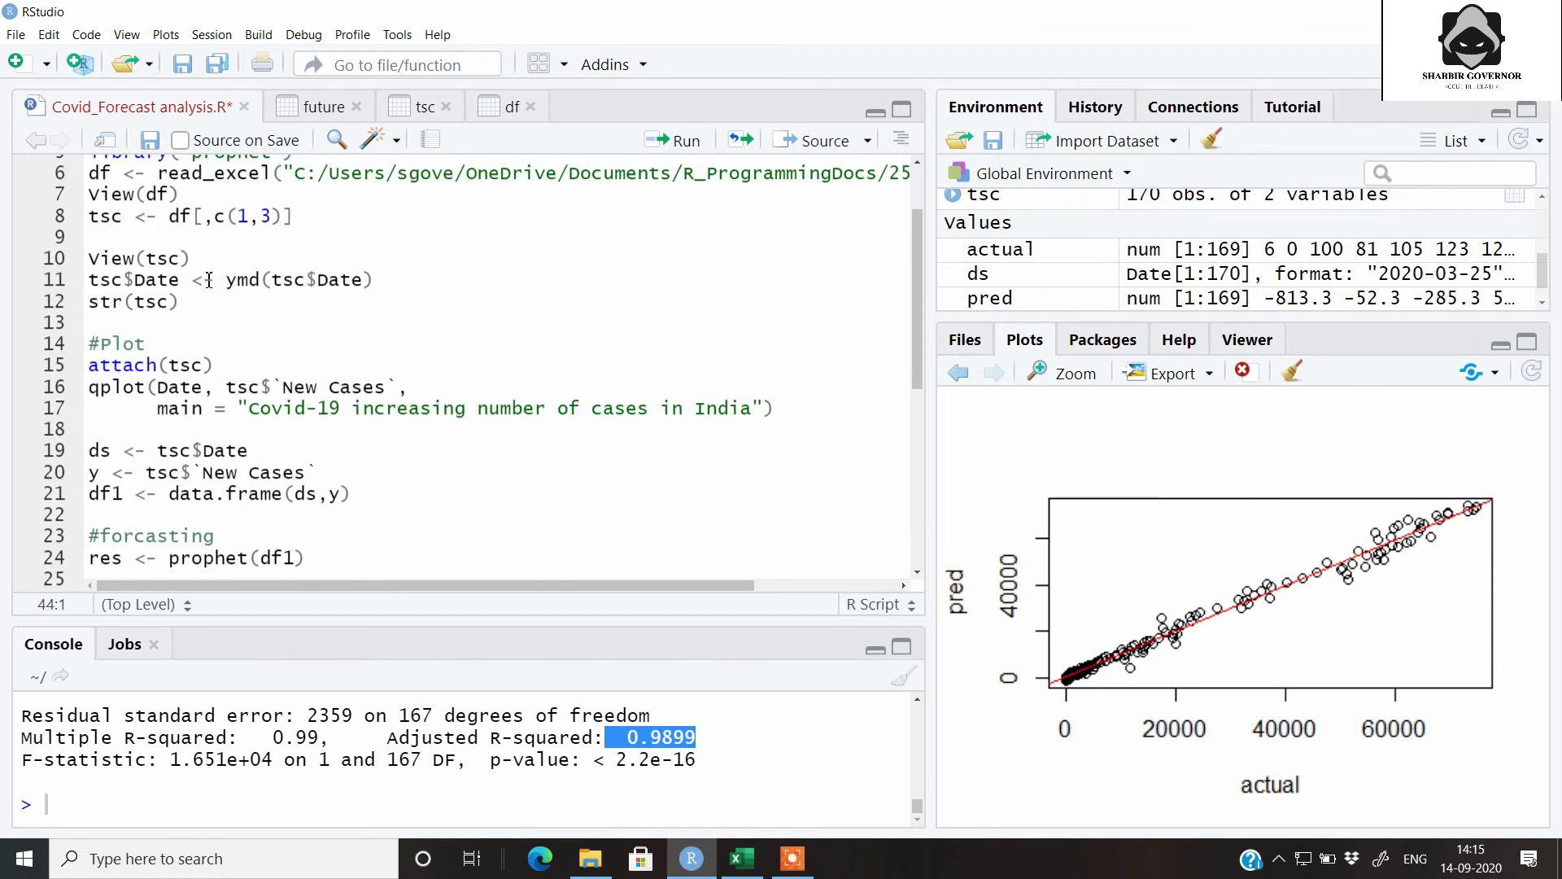
scroll(208, 280, "down", 1)
scroll(209, 280, "down", 1)
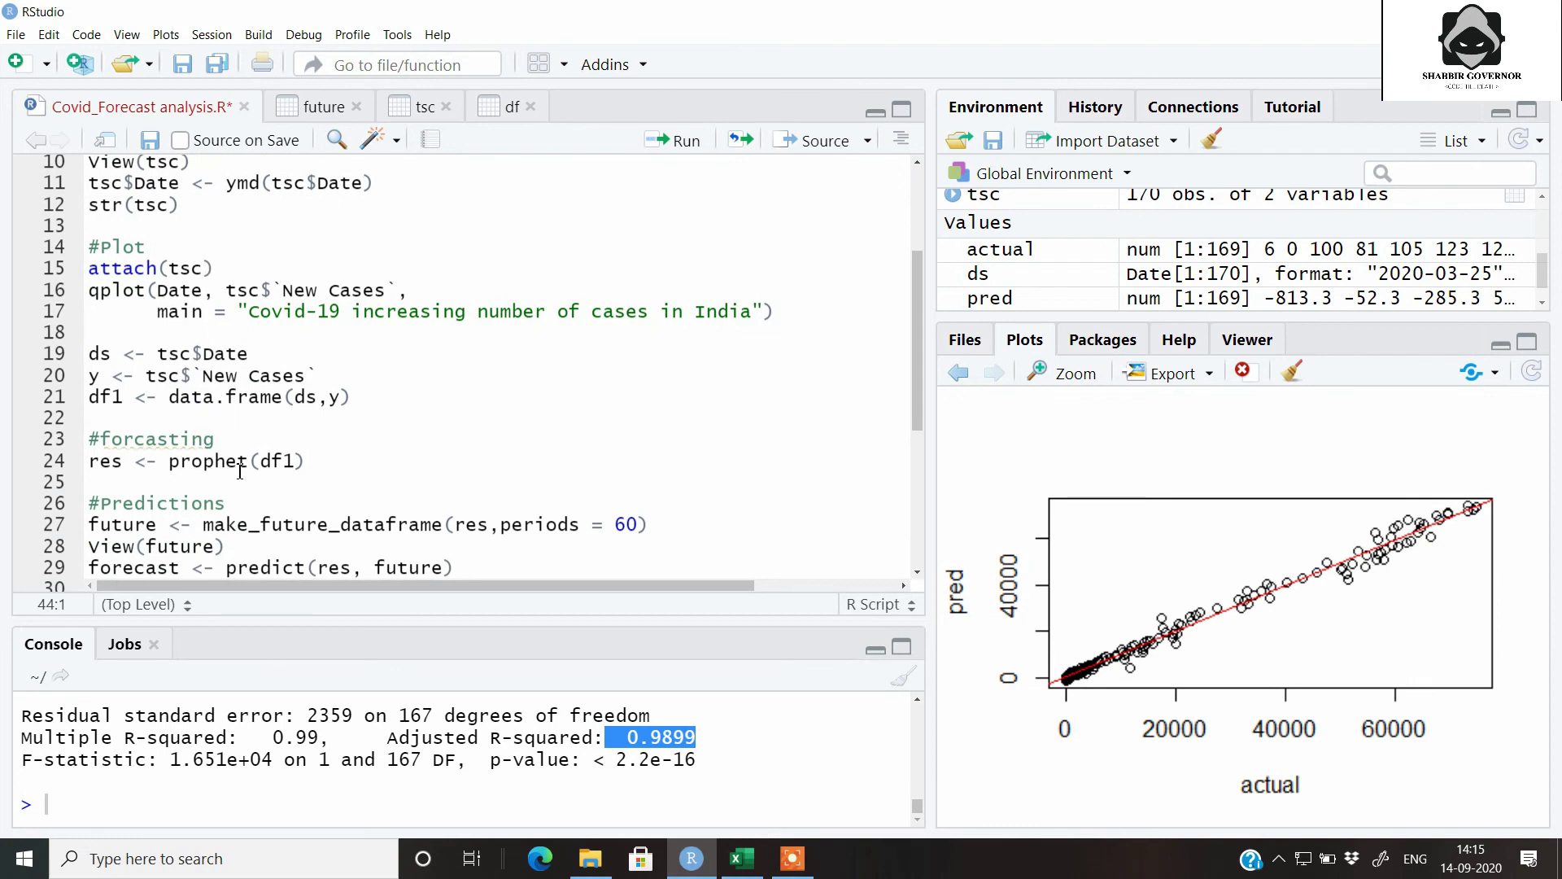
scroll(240, 468, "down", 1)
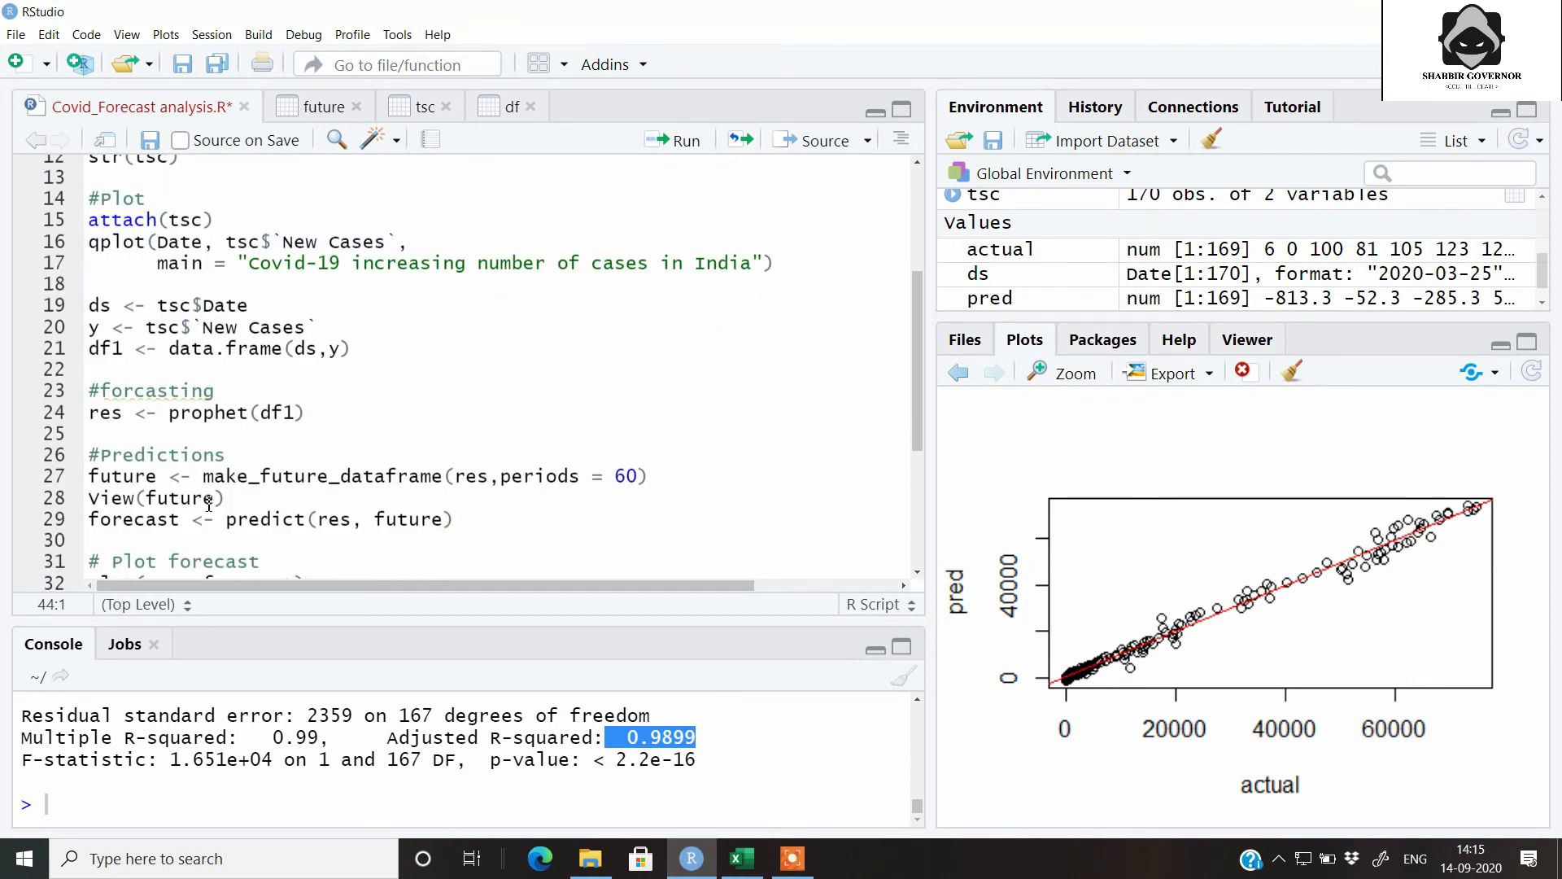